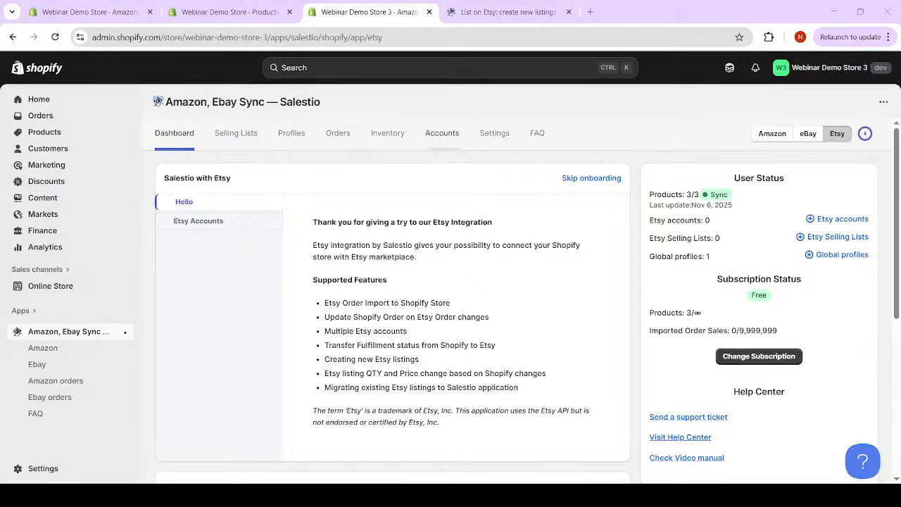
Check the Etsy accounts page in Webinar Demo Store 3 and in Webinar Demo Store.
left_click(448, 135)
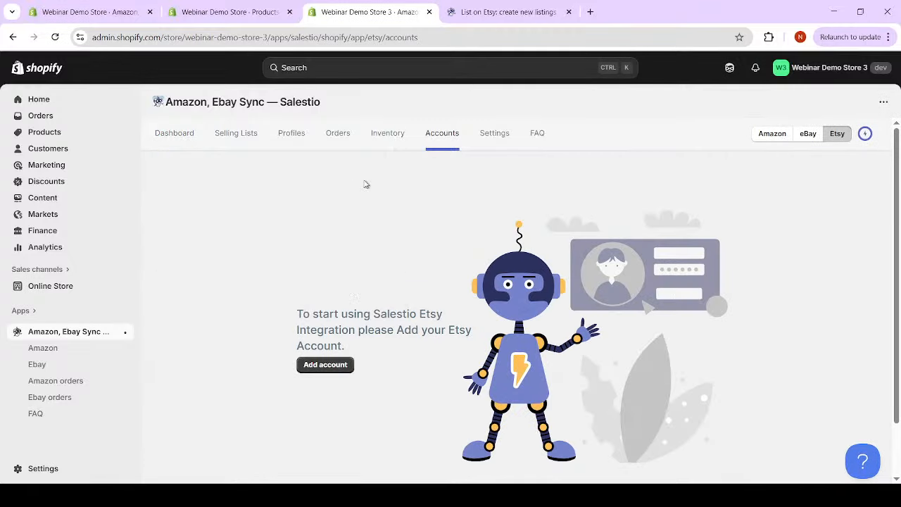
left_click(56, 12)
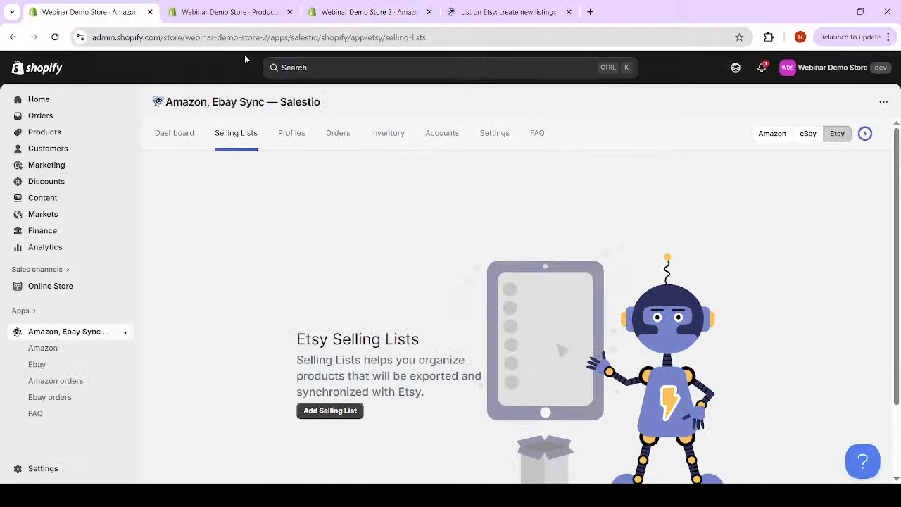
left_click(443, 143)
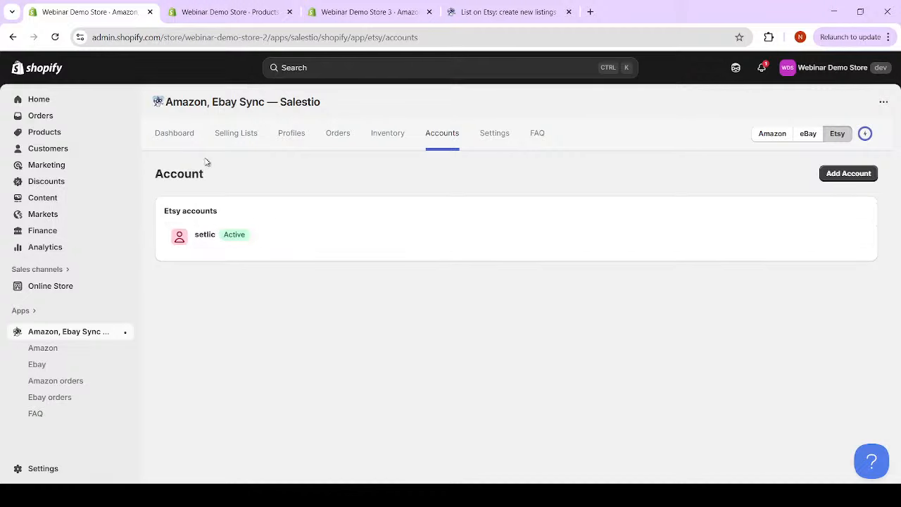
Start a new Etsy account named Demo in Webinar Demo Store 3, then close that store without adding it.
left_click(366, 15)
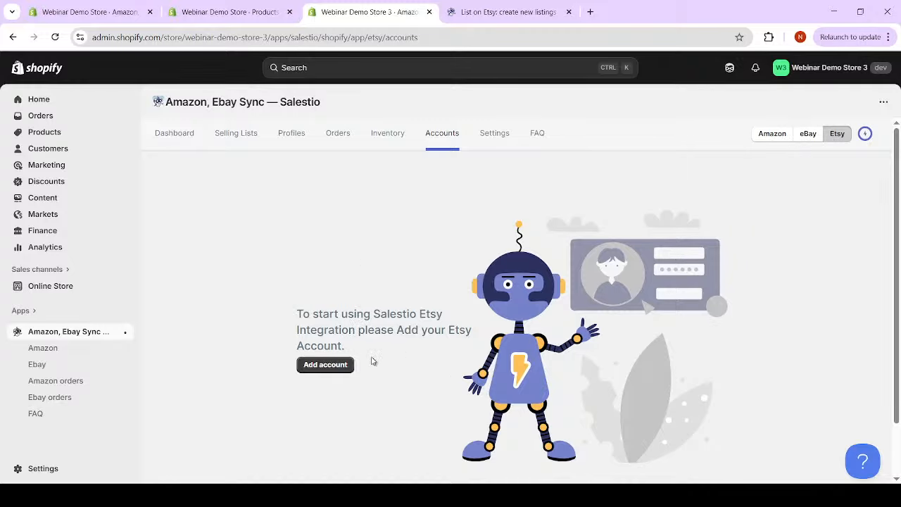
left_click(328, 367)
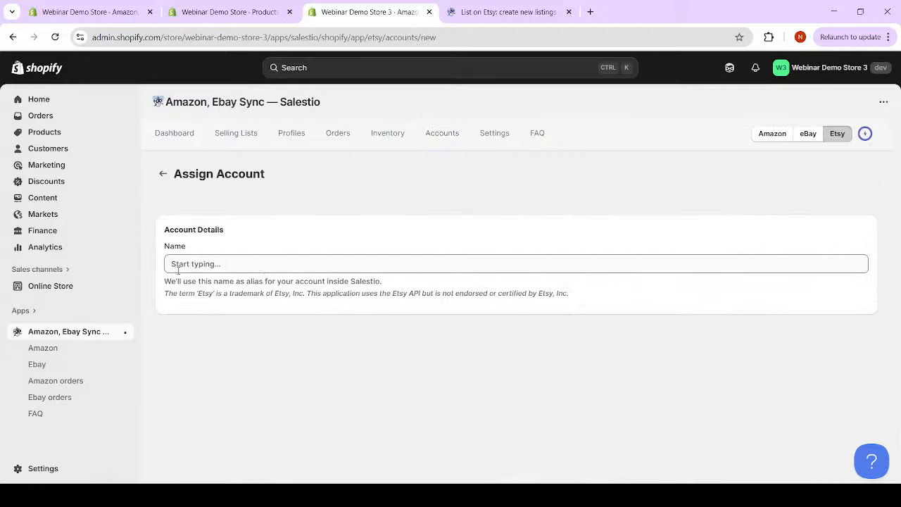
left_click(374, 271)
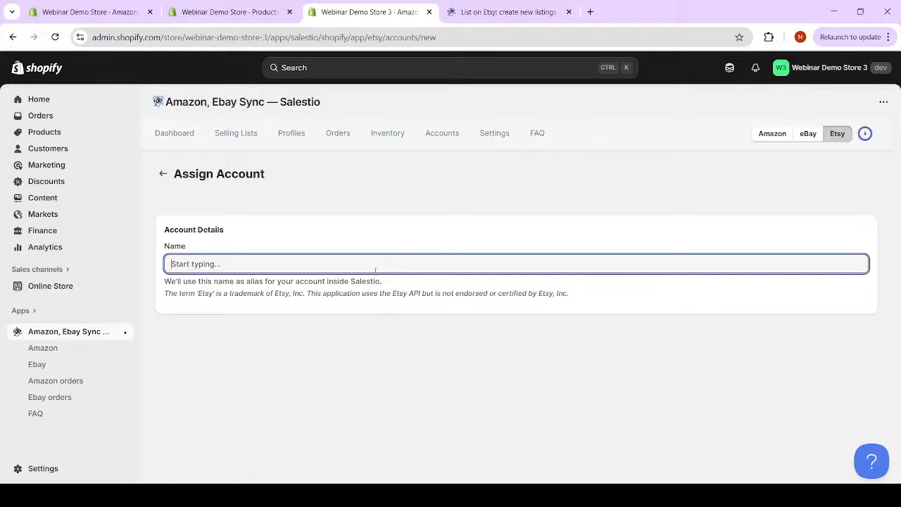
type("Demo")
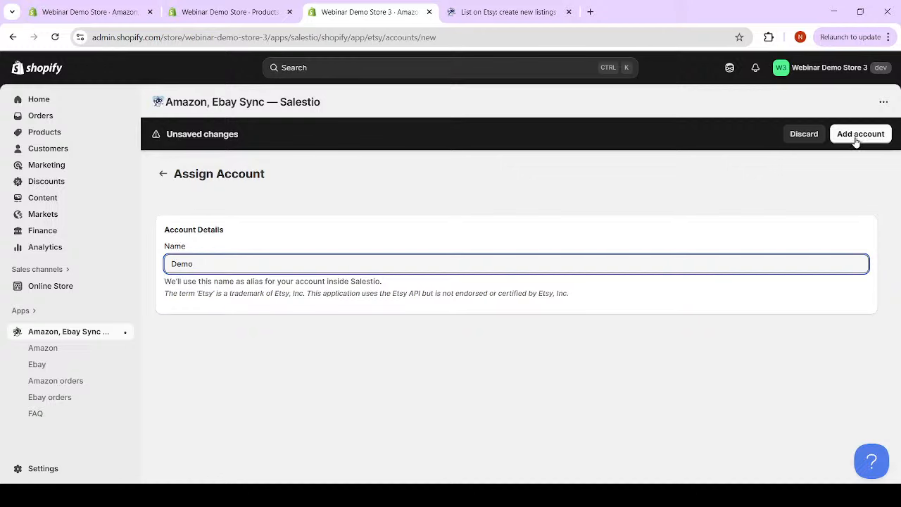
left_click(429, 12)
Review the product list of Webinar Demo Store and return to the Salestio app.
left_click(233, 10)
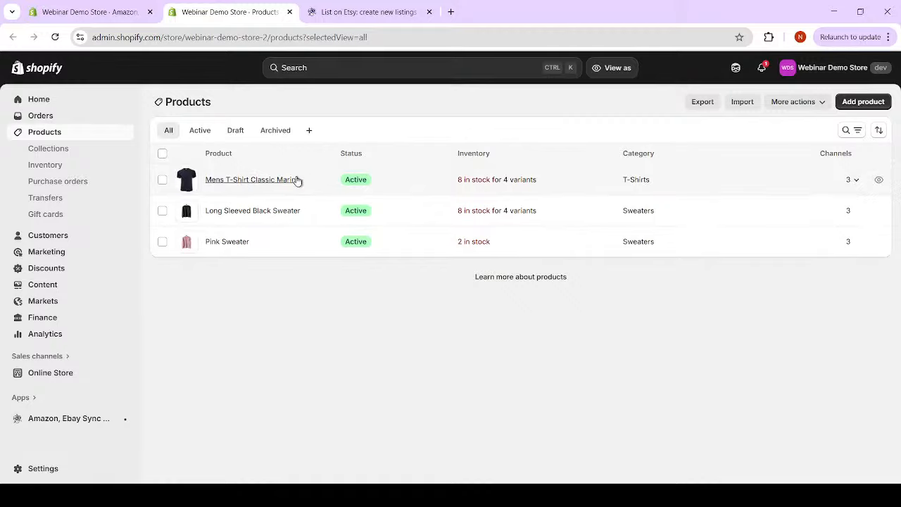
left_click(124, 21)
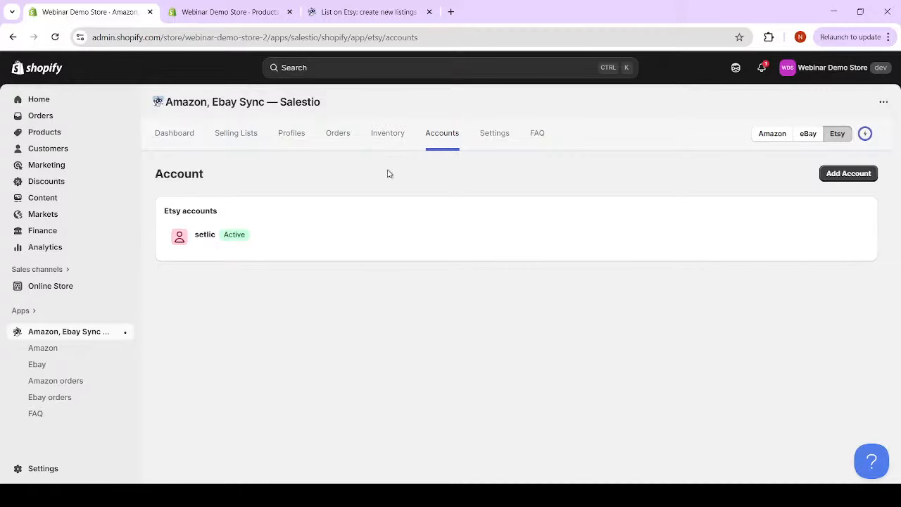
Start a new Etsy selling list named Demo and assign it to the setlic Etsy account.
left_click(237, 136)
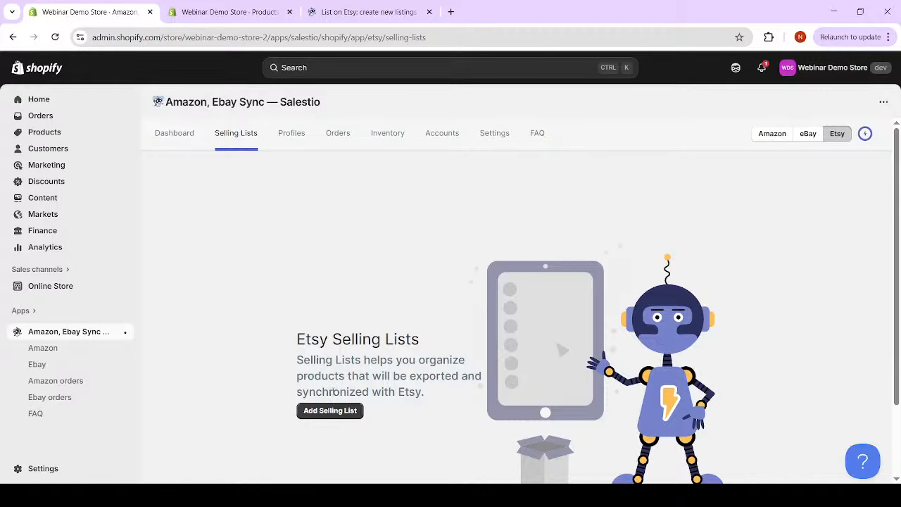
left_click(345, 414)
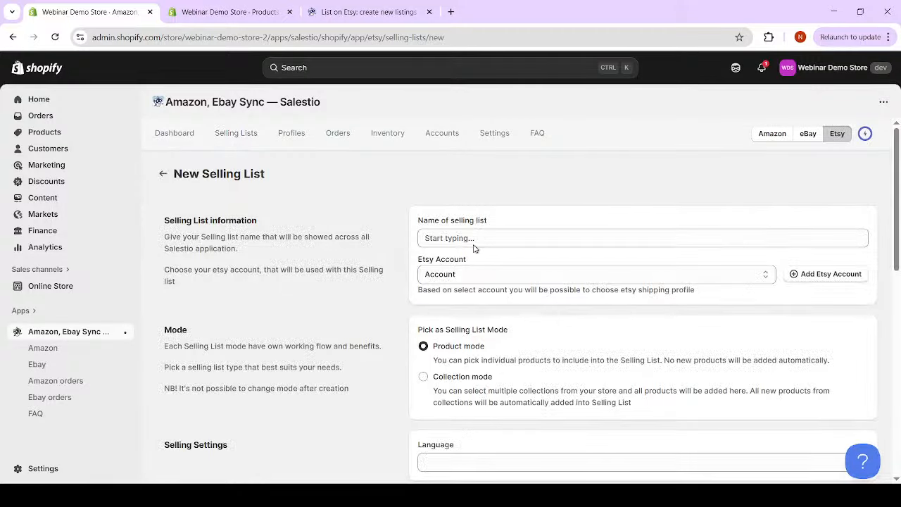
left_click(480, 236)
type("De")
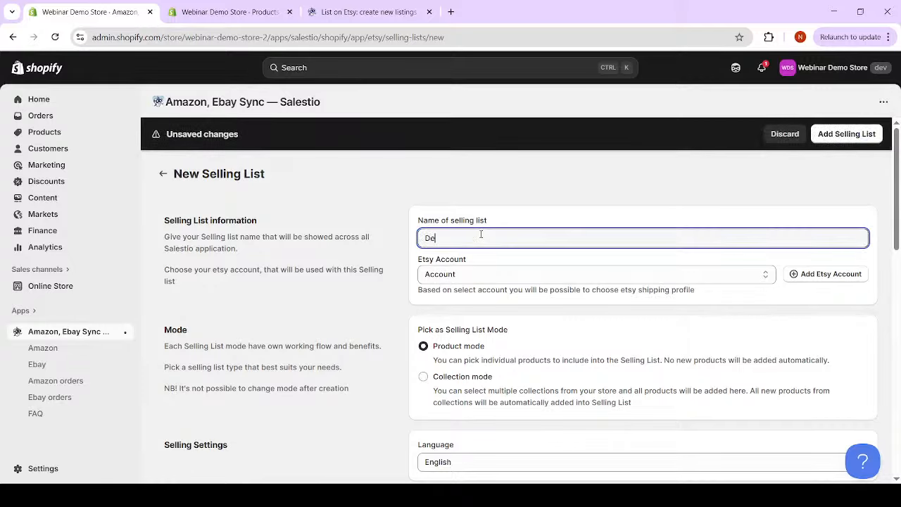
type("mo")
left_click(493, 272)
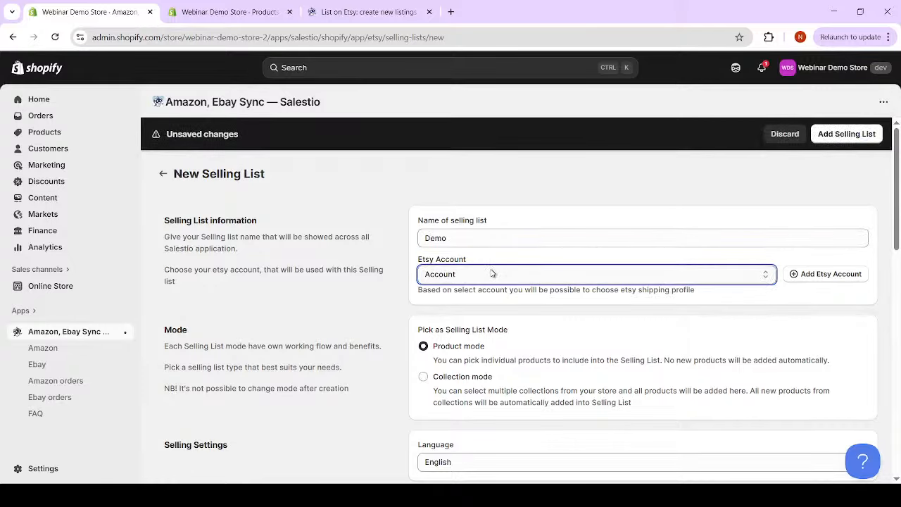
left_click(426, 309)
Compare Collection mode with Product mode for the selling list, ending on Product mode.
scroll(423, 295, "down", 1)
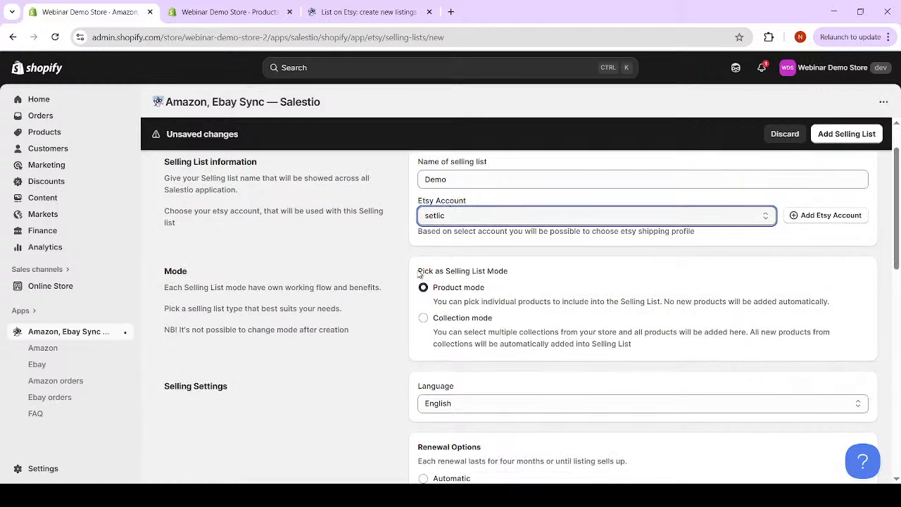
left_click_drag(418, 273, 525, 272)
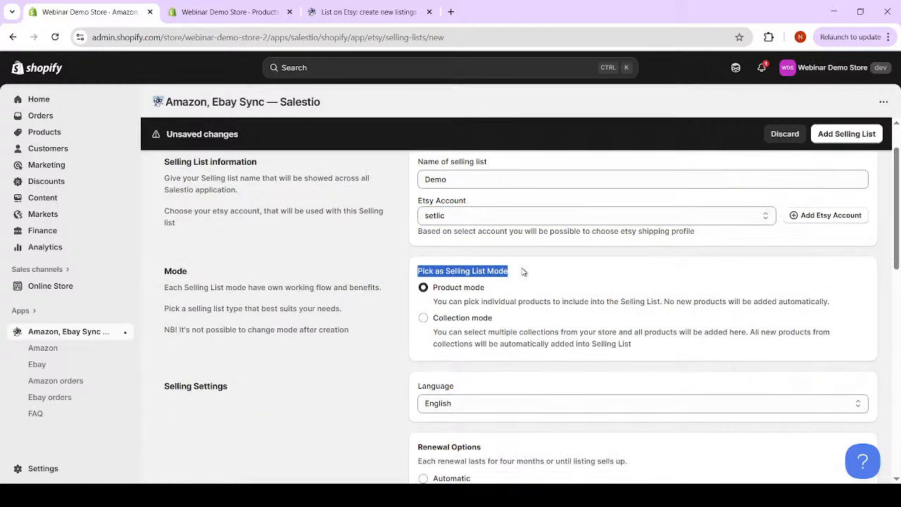
left_click(459, 297)
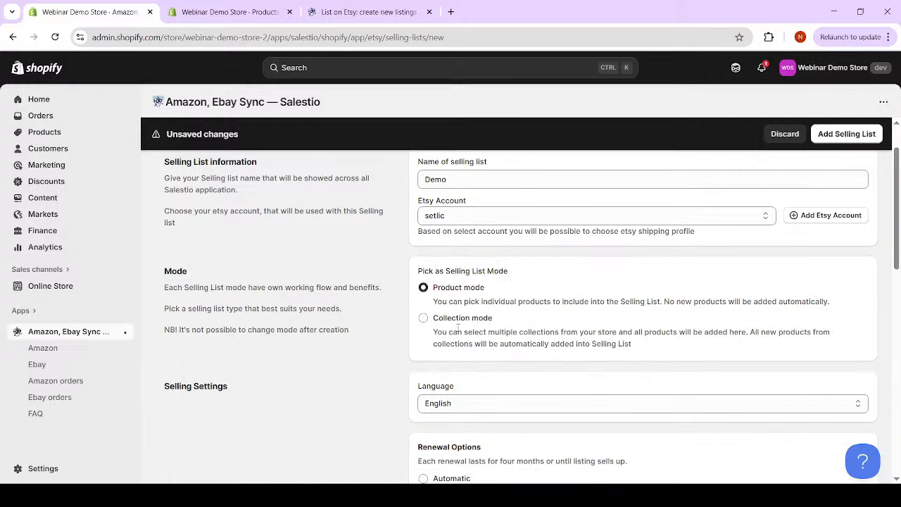
left_click(462, 320)
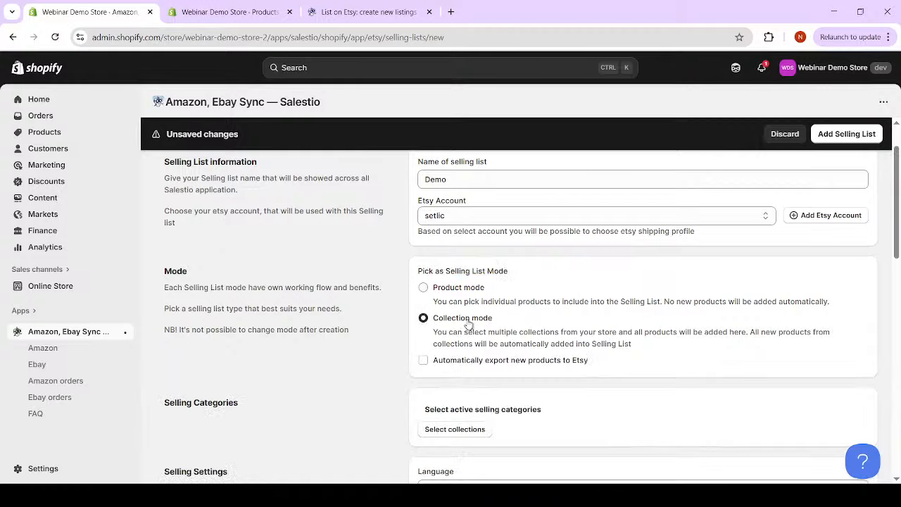
left_click(468, 290)
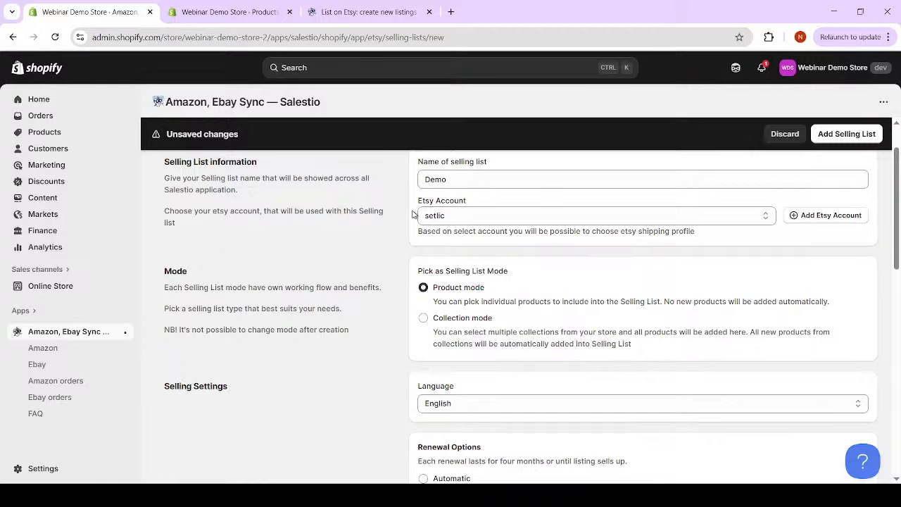
left_click(462, 320)
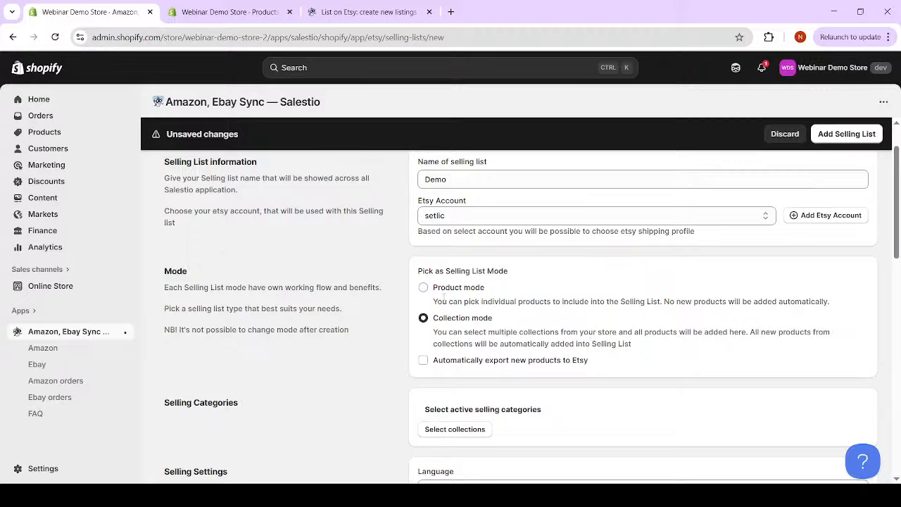
left_click(468, 288)
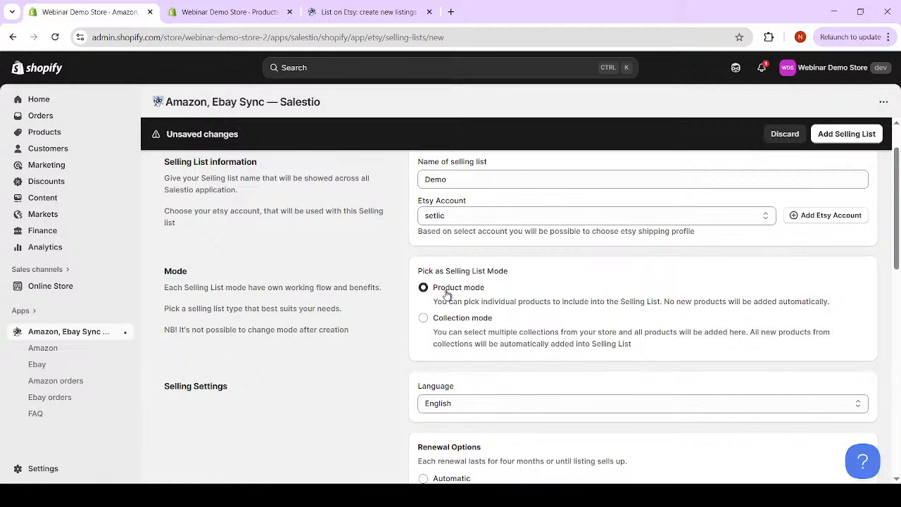
Examine the Automatic and Manual renewal options in the selling settings.
scroll(501, 296, "down", 2)
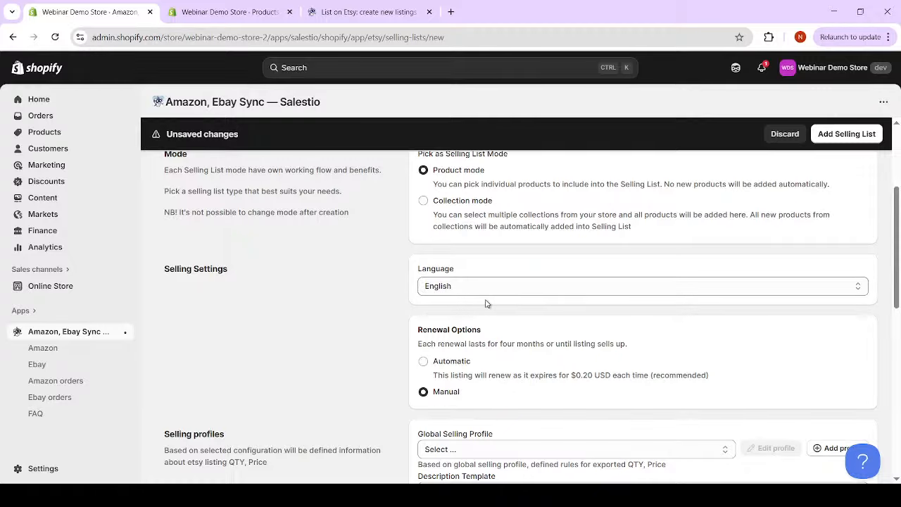
scroll(495, 297, "down", 1)
double_click(439, 272)
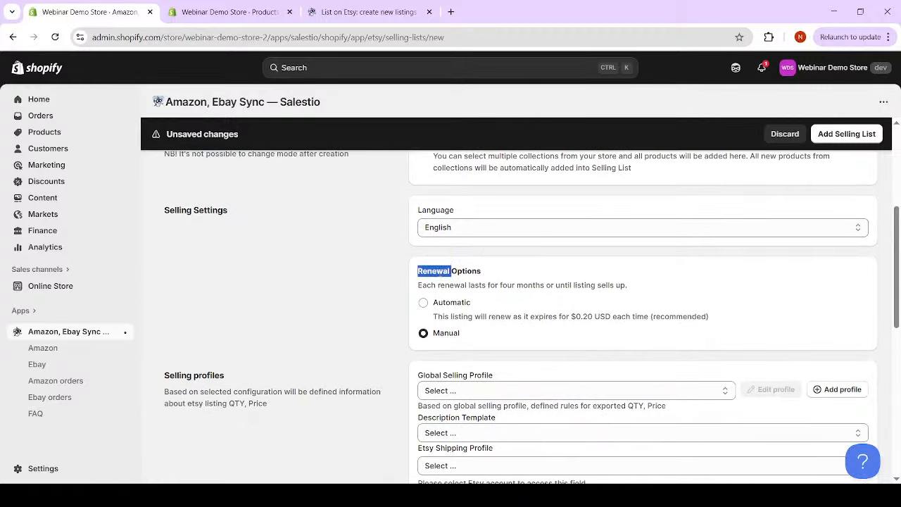
double_click(479, 273)
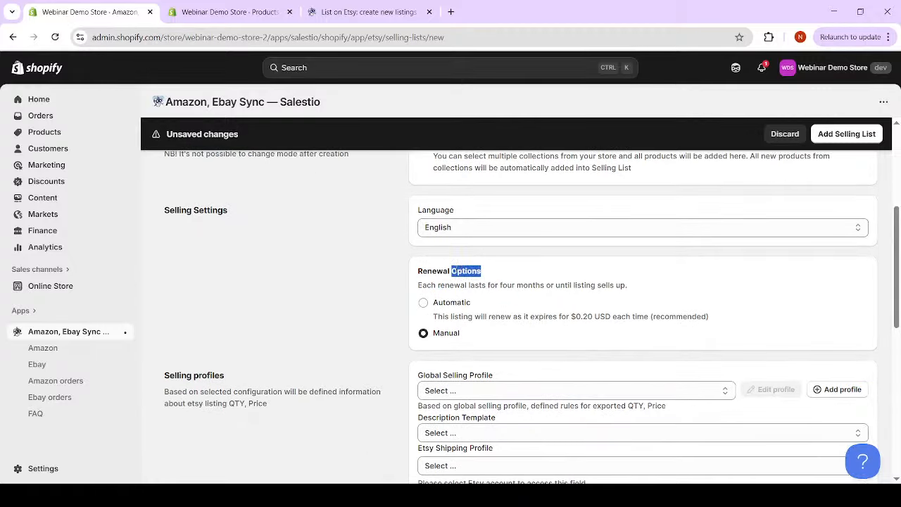
triple_click(434, 271)
left_click(434, 268)
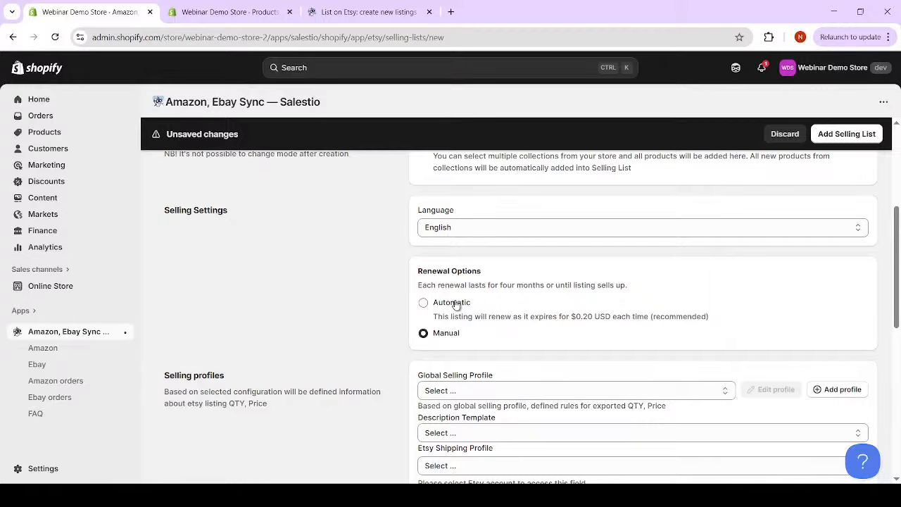
Set the selling list's global selling profile to Default.
scroll(454, 303, "down", 1)
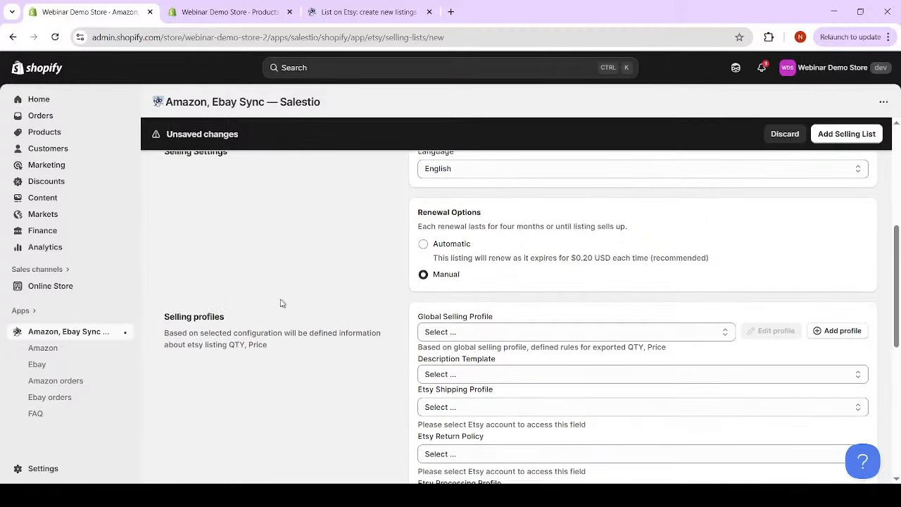
left_click_drag(169, 317, 248, 318)
left_click(188, 317)
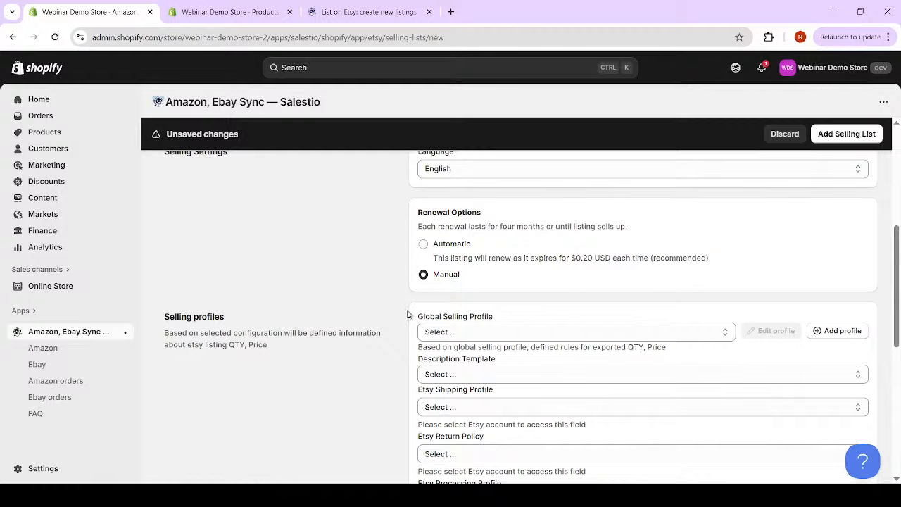
left_click(454, 327)
left_click(457, 361)
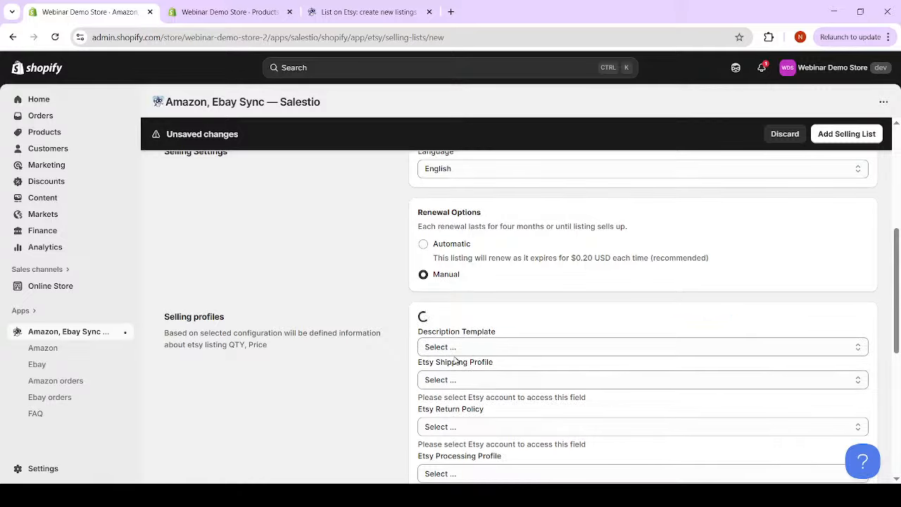
Set the Etsy shipping profile to MyShipping and the return policy to "Doesn't accept returns | Doesn't accept exchanges".
scroll(367, 313, "down", 1)
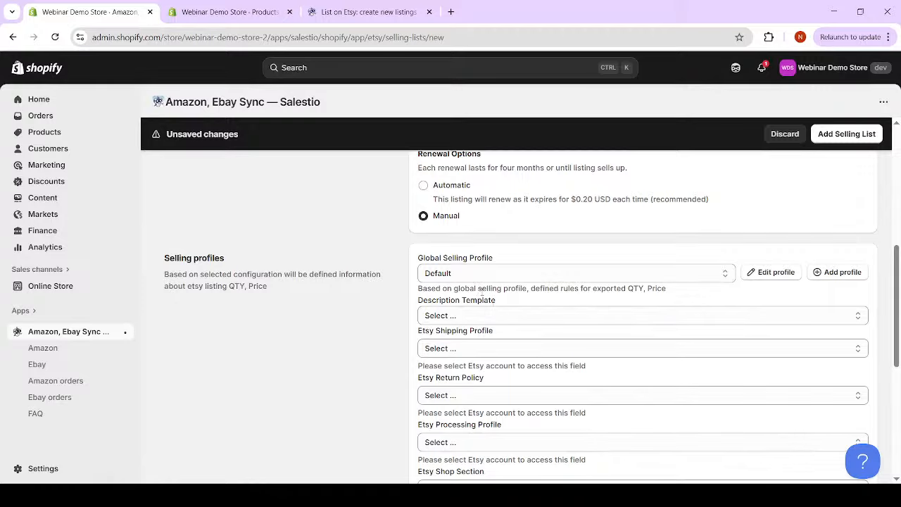
left_click_drag(416, 301, 464, 302)
left_click(467, 303)
scroll(442, 340, "down", 2)
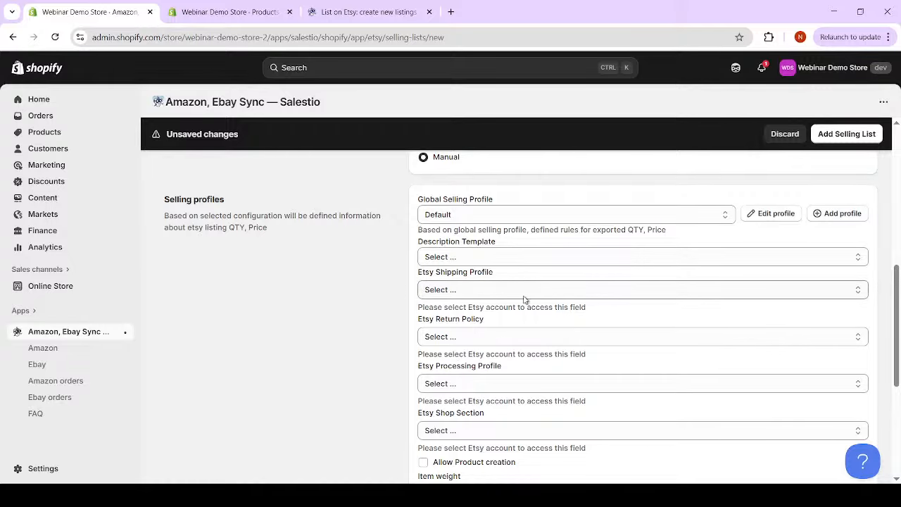
left_click(469, 293)
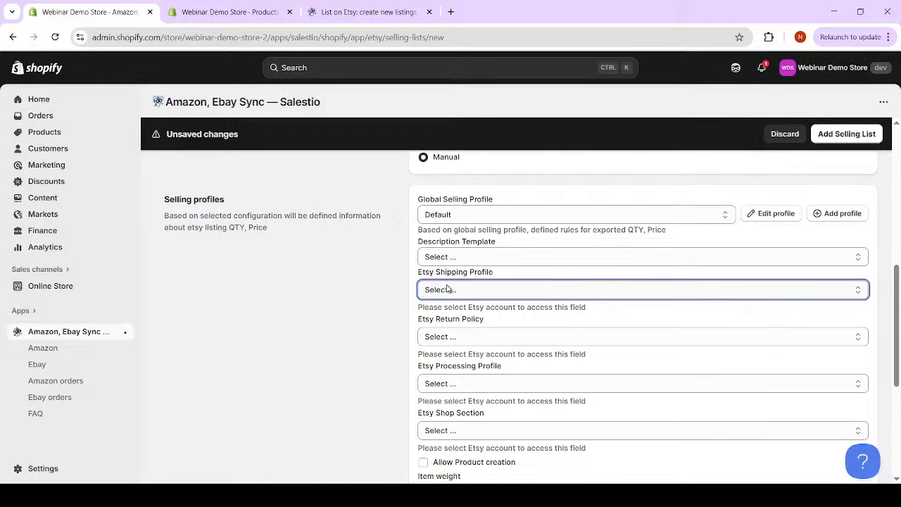
left_click(442, 322)
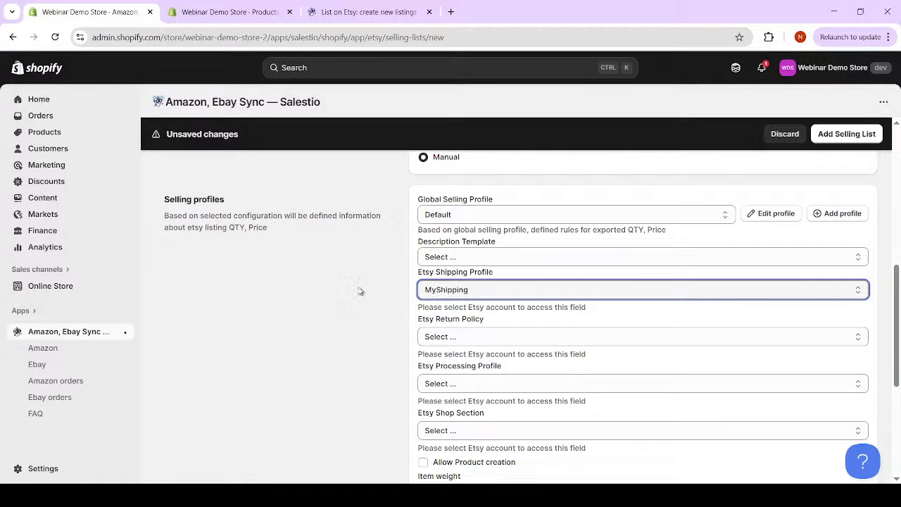
left_click(452, 342)
left_click(456, 372)
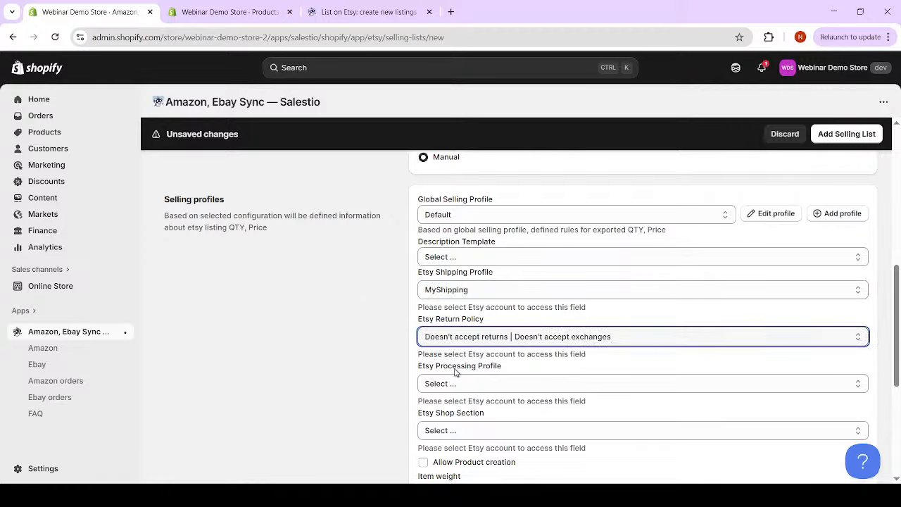
Set the Etsy processing profile to ready_to_ship (1 day).
scroll(359, 314, "down", 1)
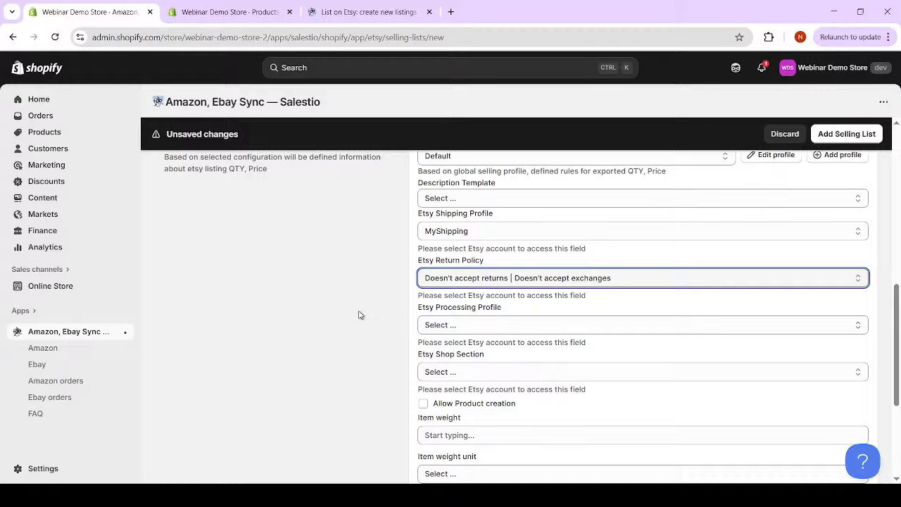
left_click(438, 327)
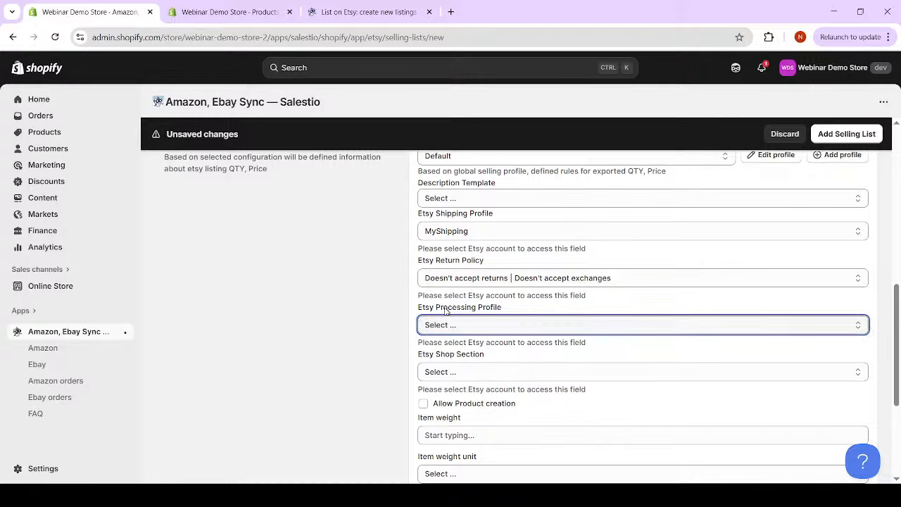
left_click(468, 391)
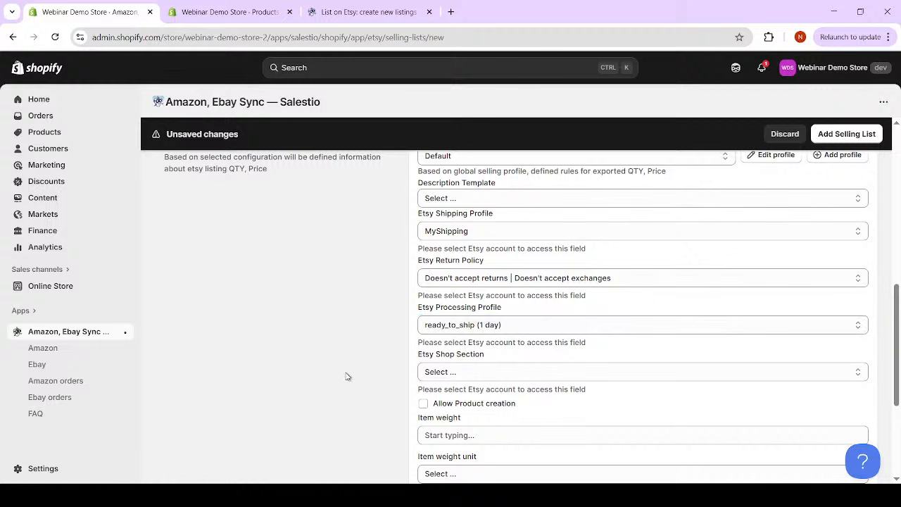
Check the Etsy Shop Section choices for the selling list.
scroll(366, 317, "down", 1)
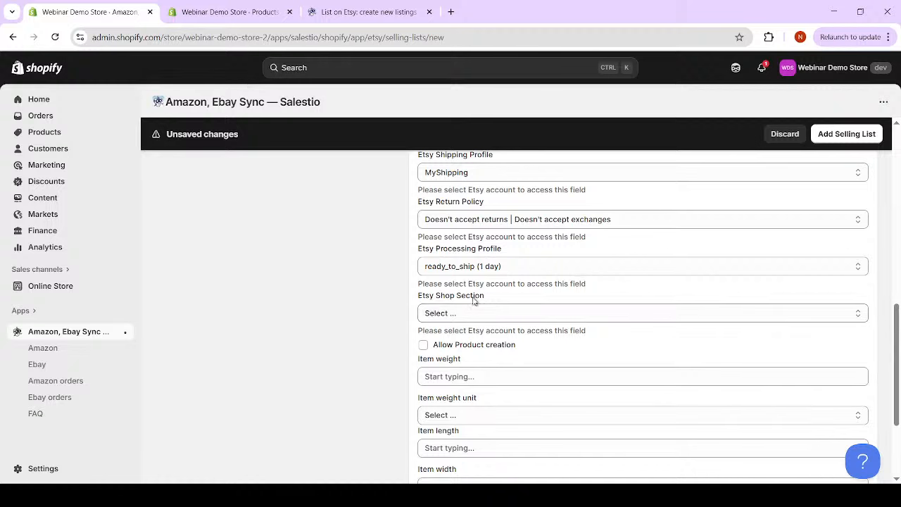
left_click(445, 312)
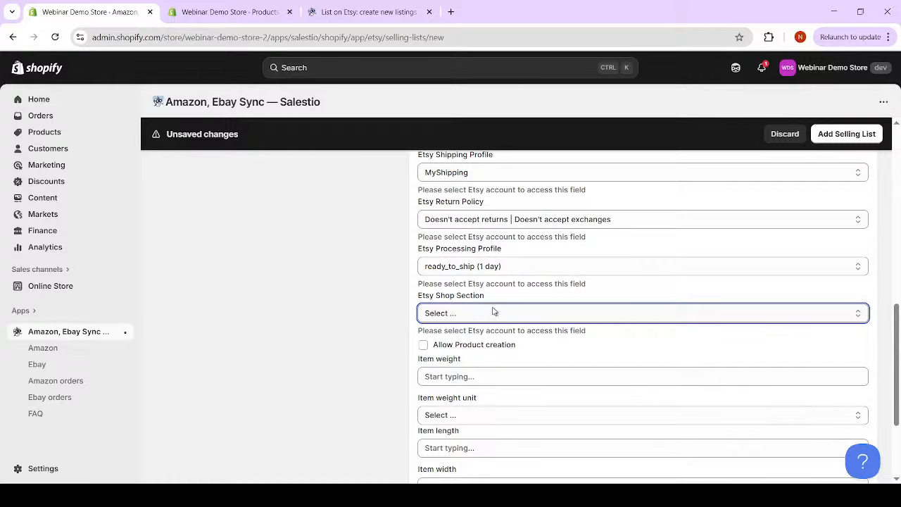
left_click(456, 297)
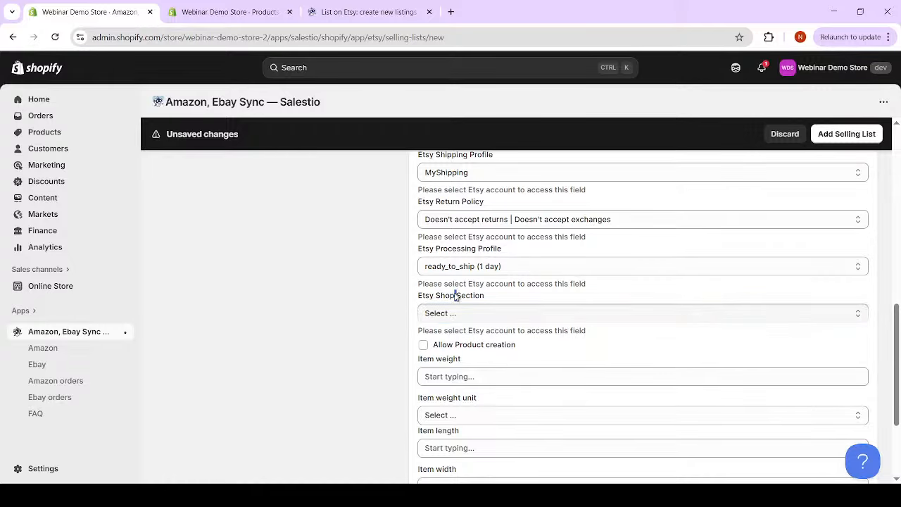
left_click(442, 296)
triple_click(442, 296)
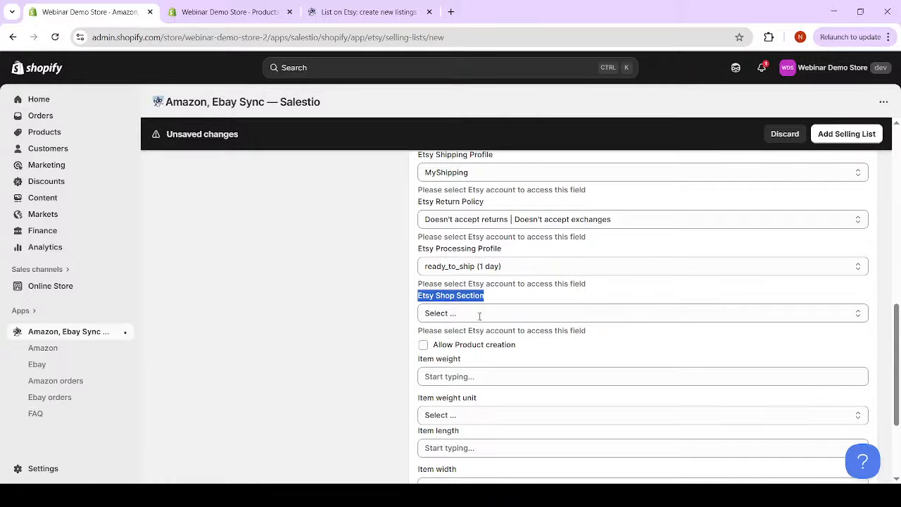
left_click(285, 343)
Review the optional item weight and dimension fields and add the selling list.
scroll(357, 319, "down", 1)
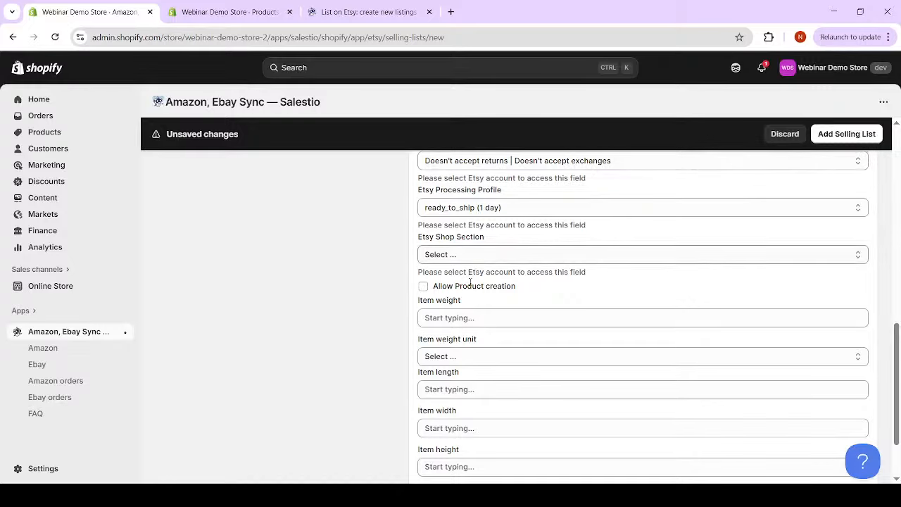
scroll(255, 337, "down", 1)
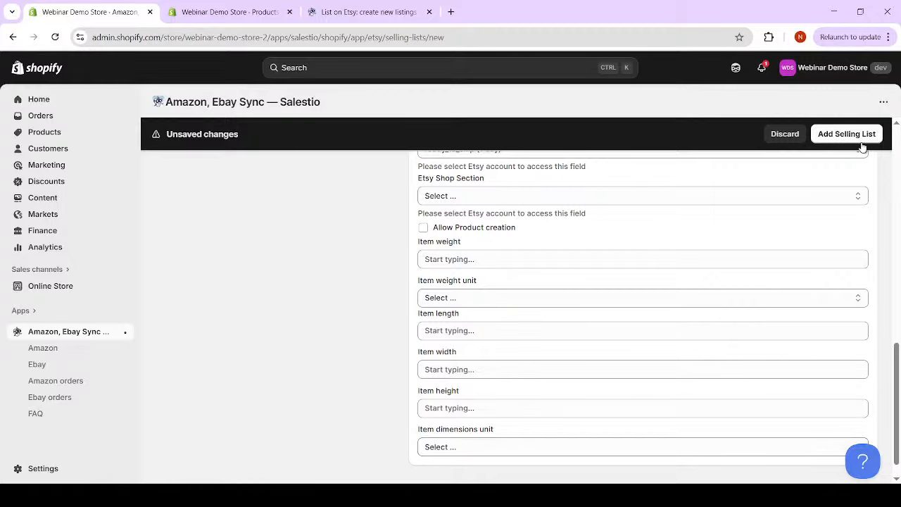
left_click(834, 137)
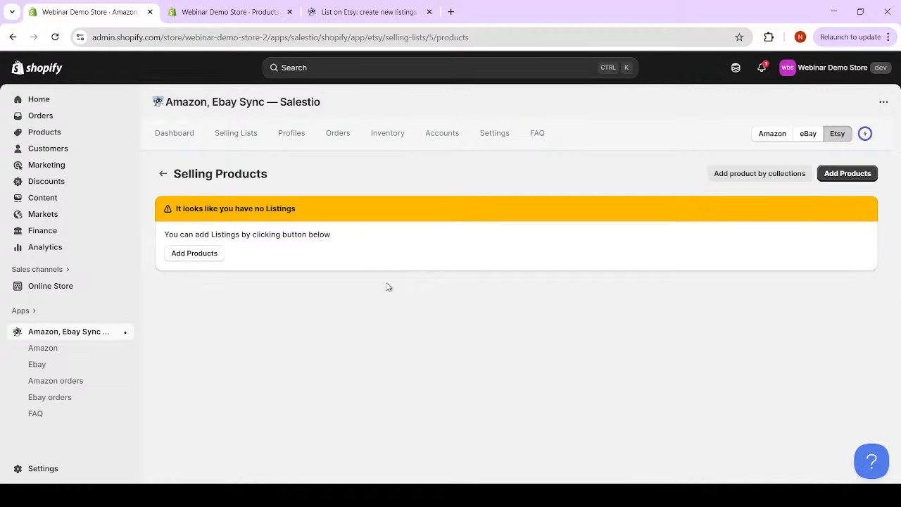
Add Long Sleeved Black Sweater, Mens T-Shirt Classic Marine and Pink Sweater to the Demo selling list.
left_click(845, 175)
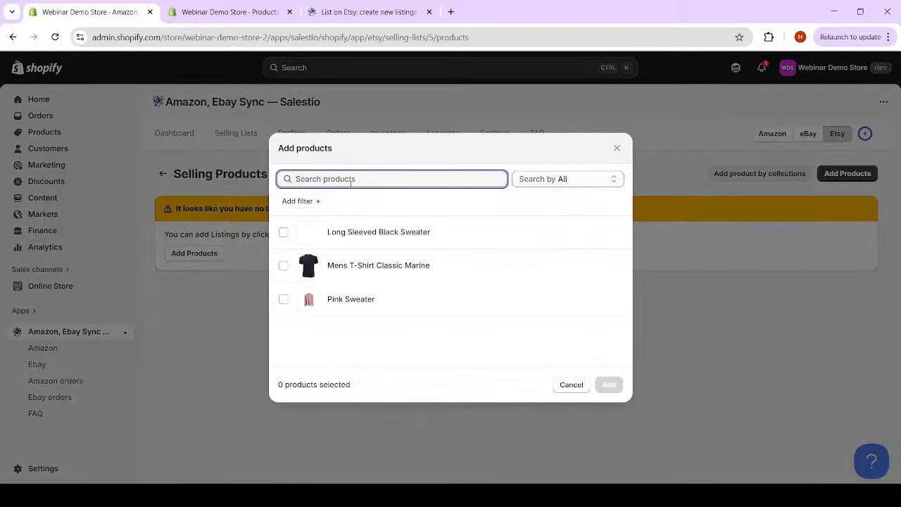
left_click(283, 232)
left_click(283, 265)
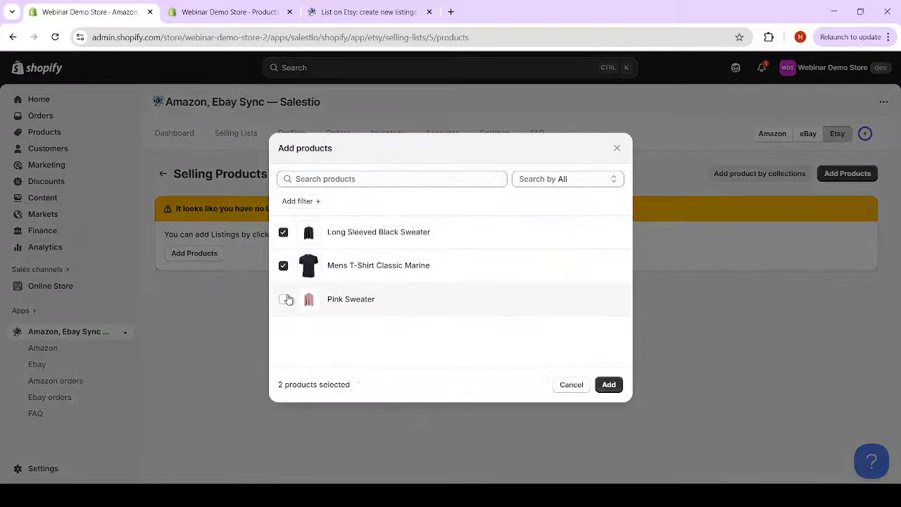
left_click(284, 299)
left_click(609, 384)
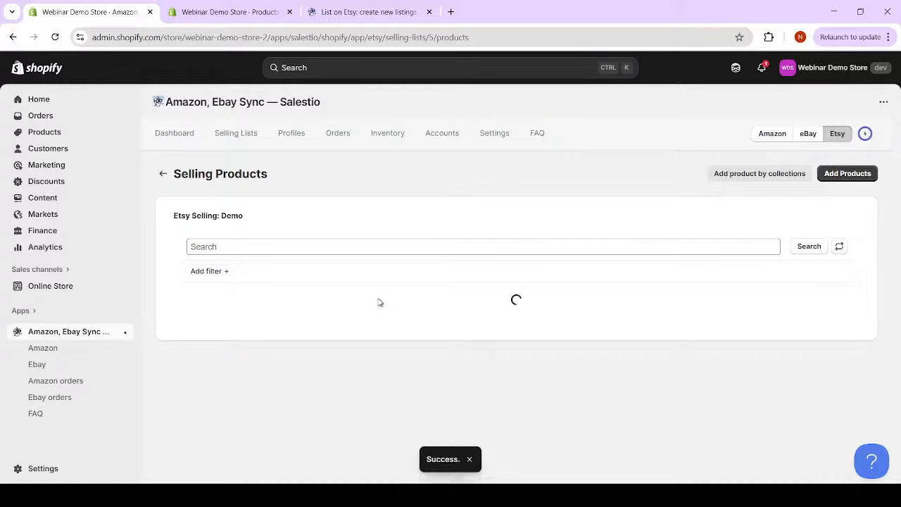
Examine the variants, SKUs, link status and publication status of the products in the Demo selling list.
scroll(364, 294, "down", 3)
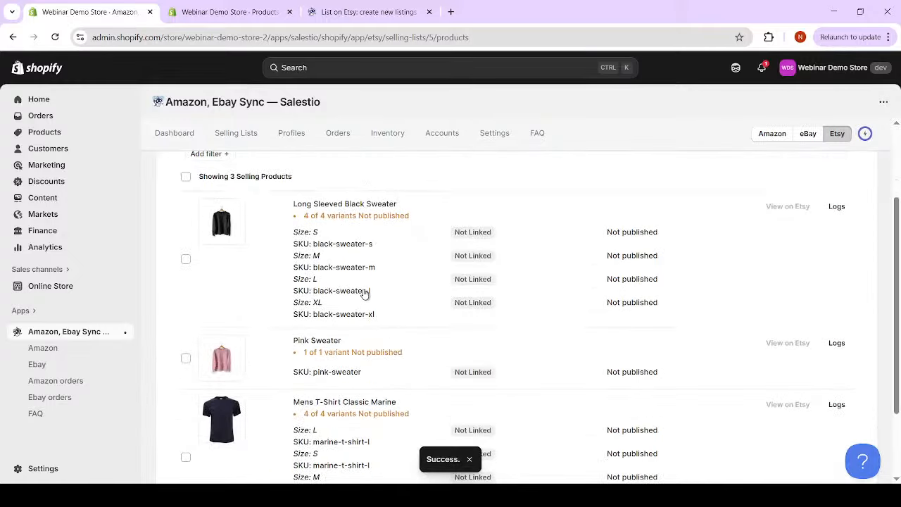
scroll(378, 358, "up", 3)
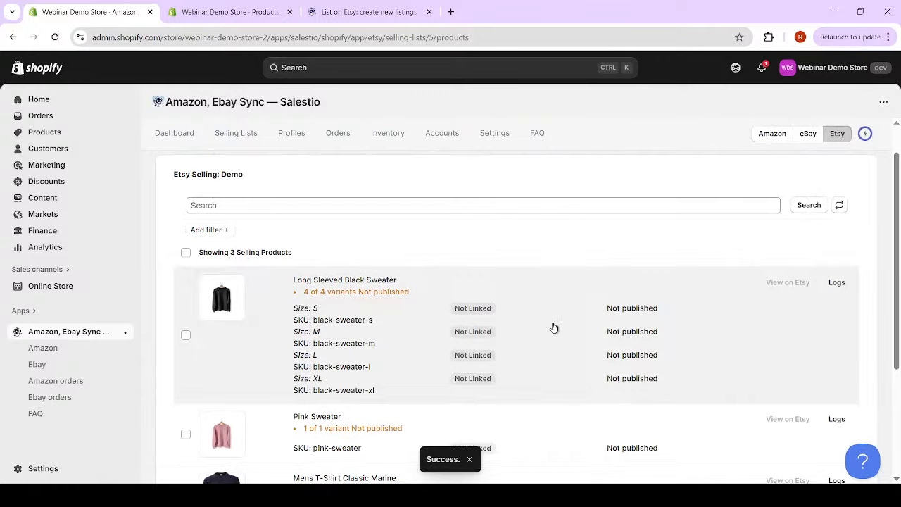
scroll(335, 317, "down", 3)
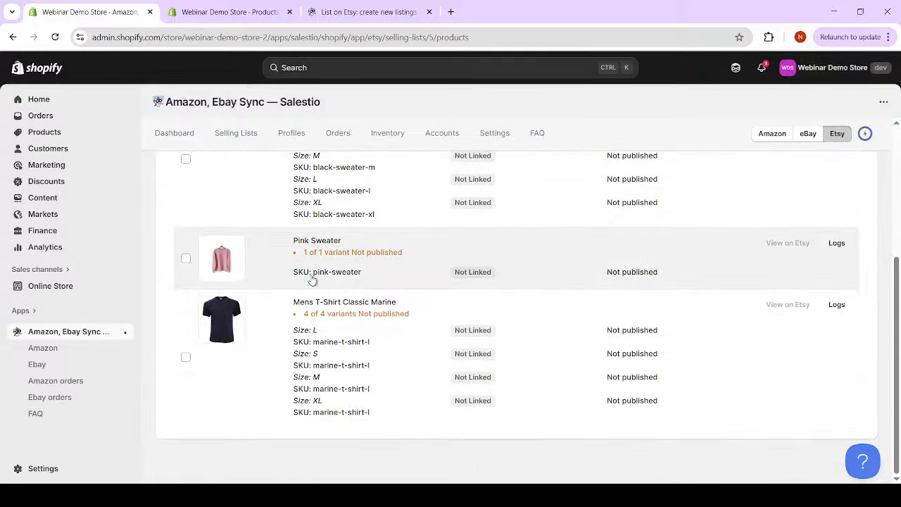
scroll(380, 247, "up", 2)
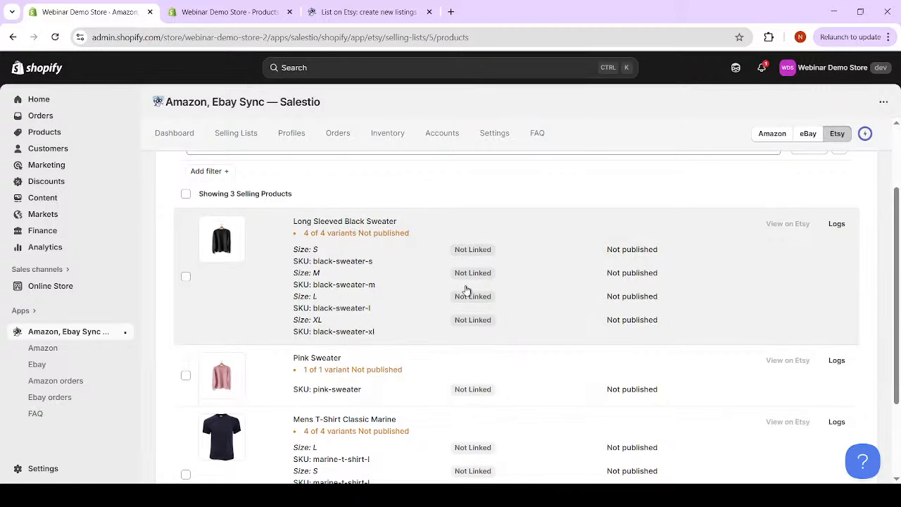
scroll(465, 310, "up", 2)
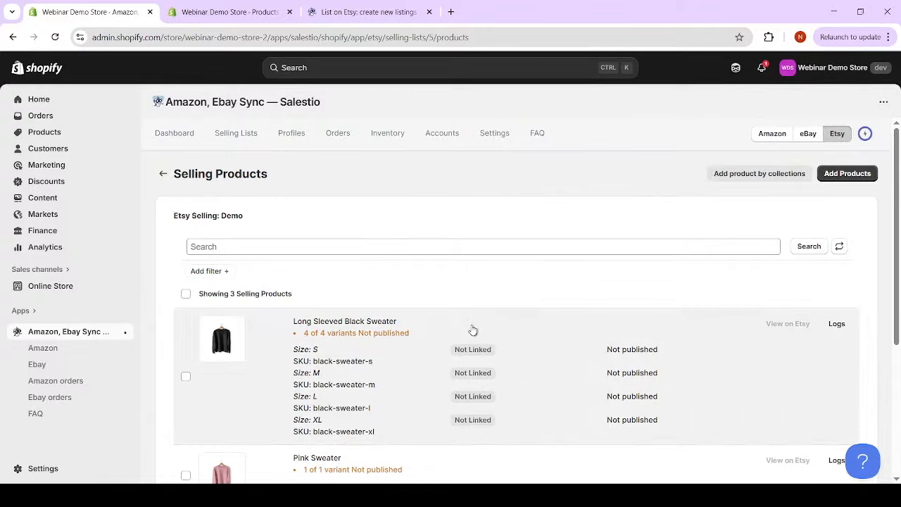
scroll(473, 331, "down", 2)
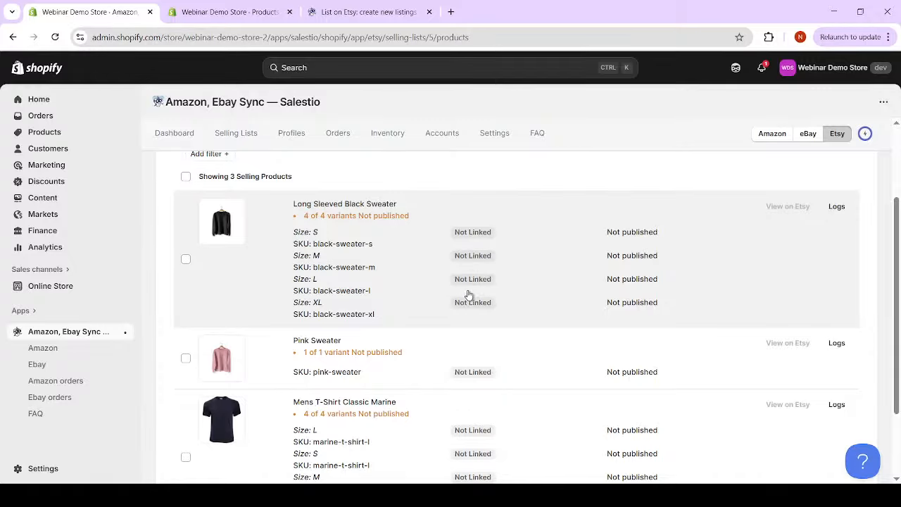
scroll(469, 328, "up", 2)
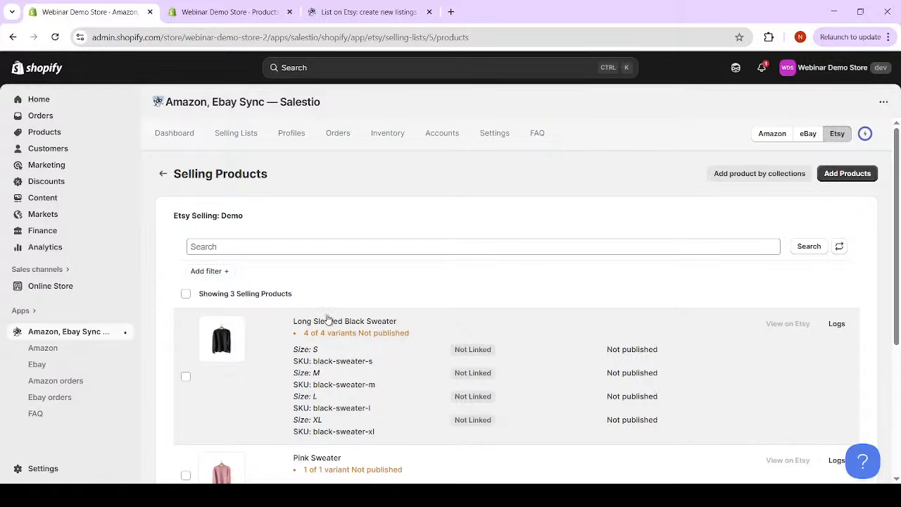
scroll(272, 342, "down", 3)
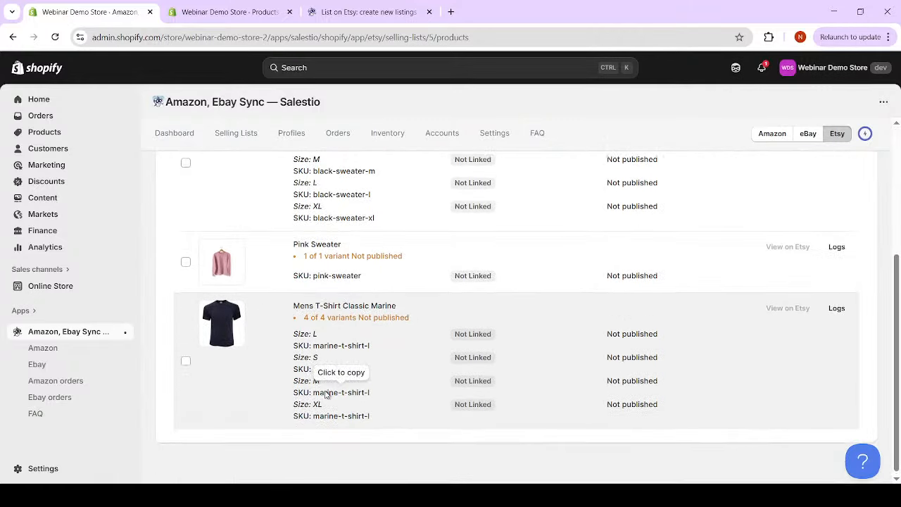
scroll(347, 252, "up", 2)
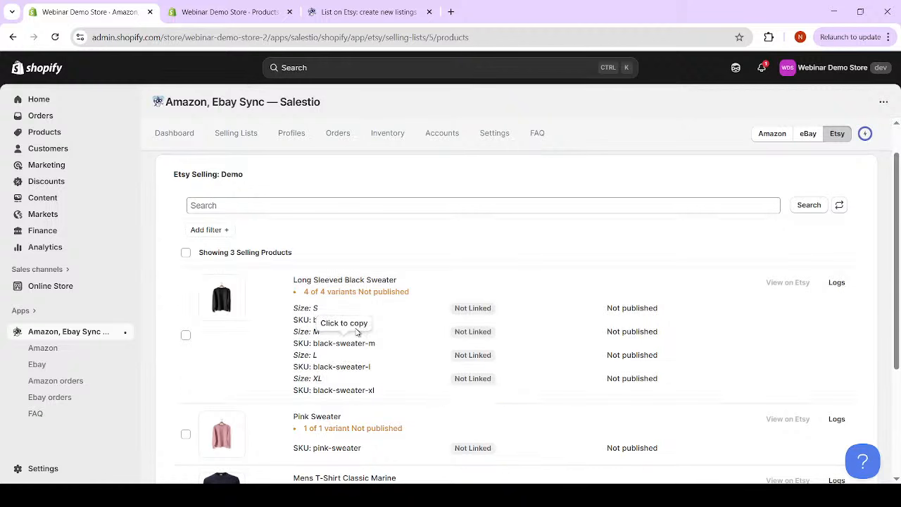
Send the Long Sleeved Black Sweater from the Demo selling list to Etsy.
left_click(186, 335)
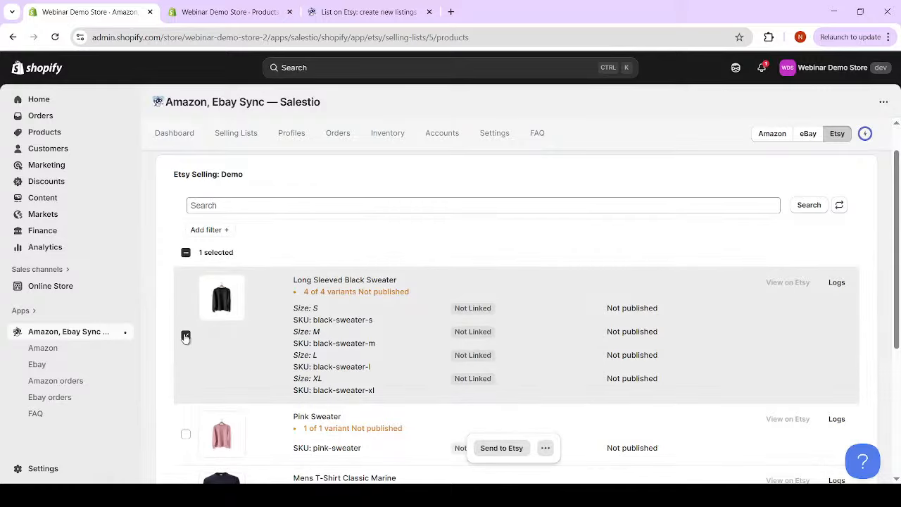
left_click(501, 450)
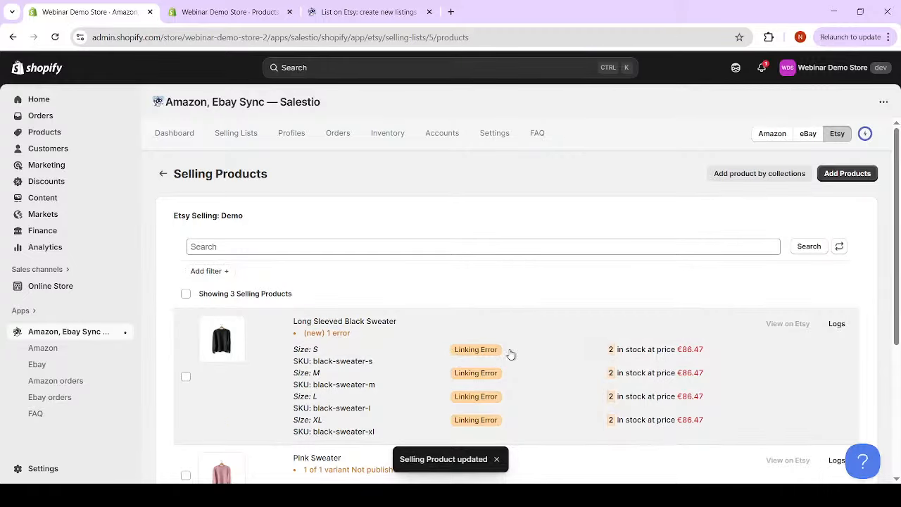
scroll(465, 331, "down", 1)
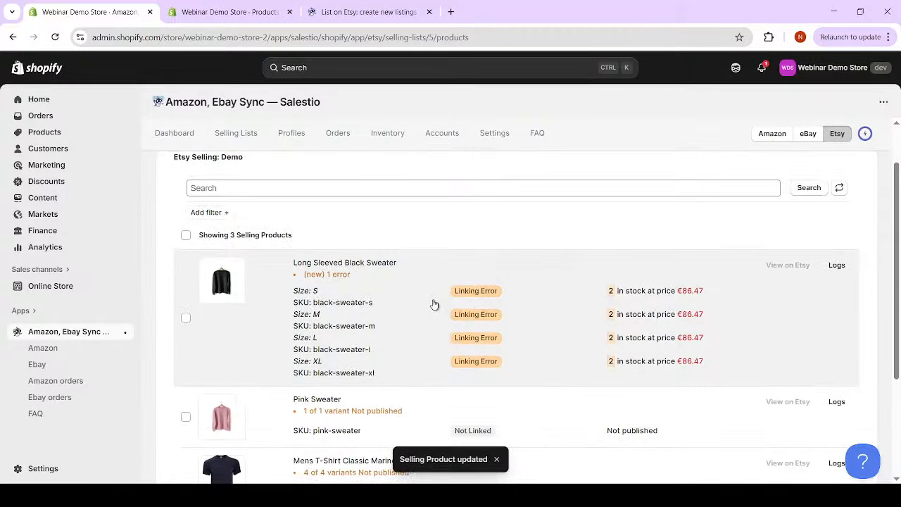
Read the submission error for the Long Sleeved Black Sweater in its logs.
left_click(837, 266)
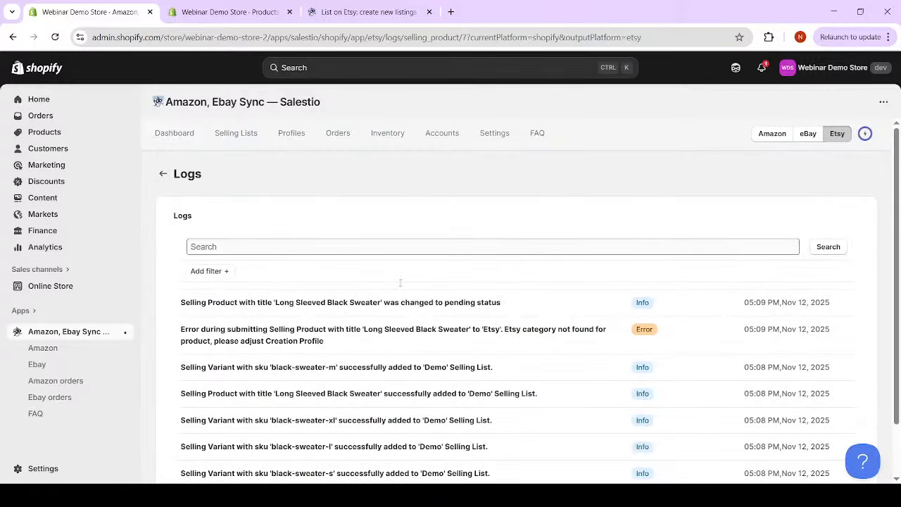
scroll(409, 299, "down", 1)
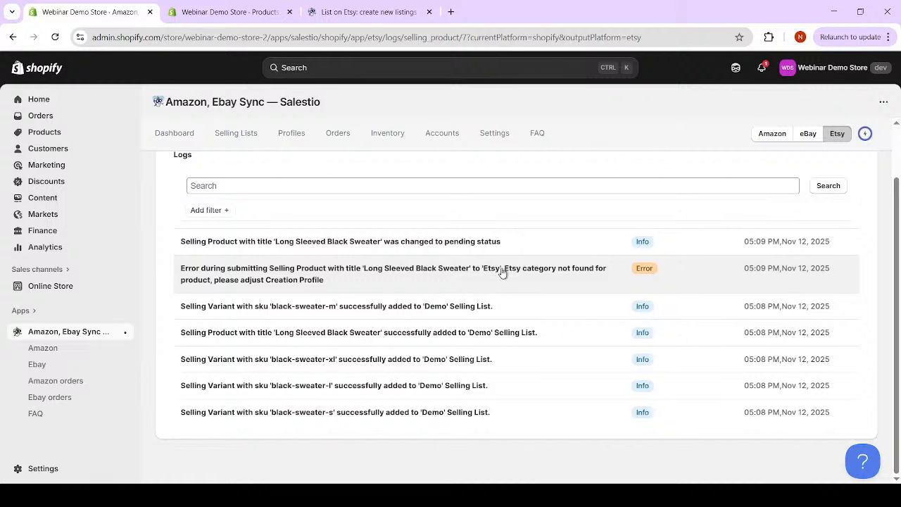
left_click_drag(505, 273, 511, 282)
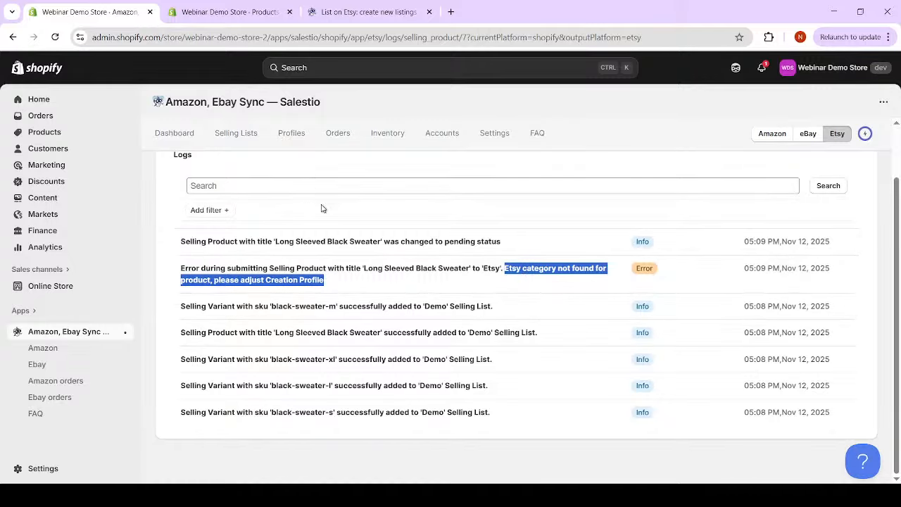
Start a new Etsy creation profile and review its listing fields and category mapping section.
left_click(293, 135)
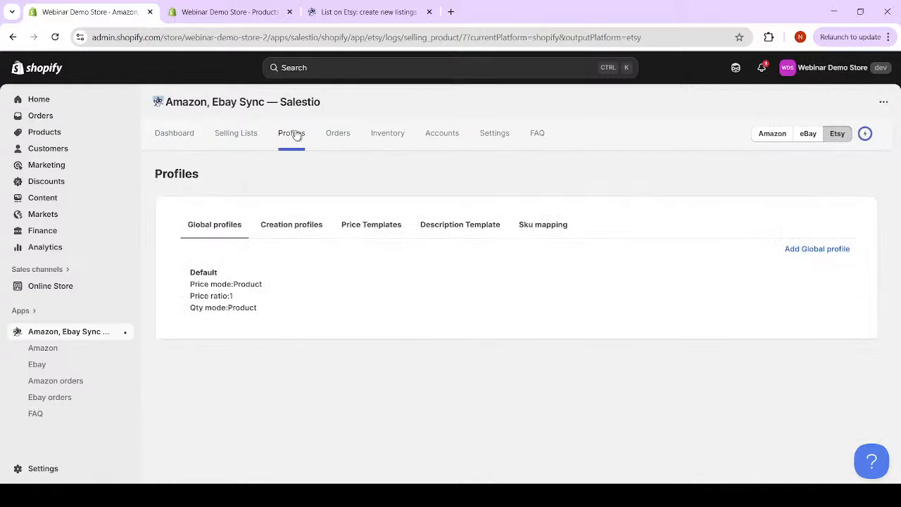
left_click(297, 231)
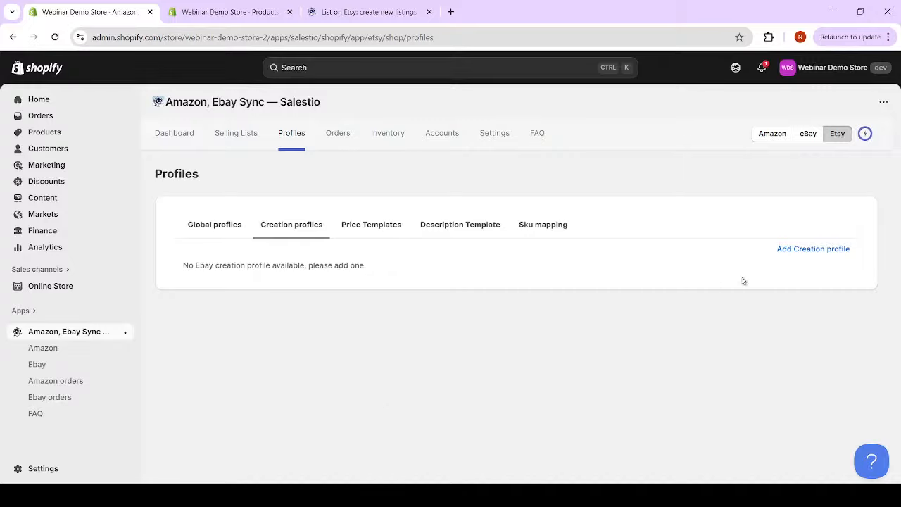
left_click(823, 257)
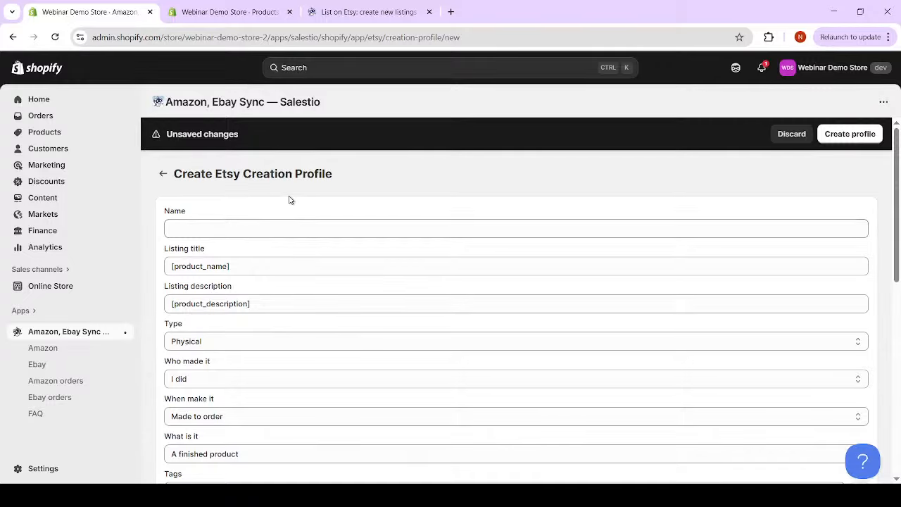
scroll(281, 230, "down", 5)
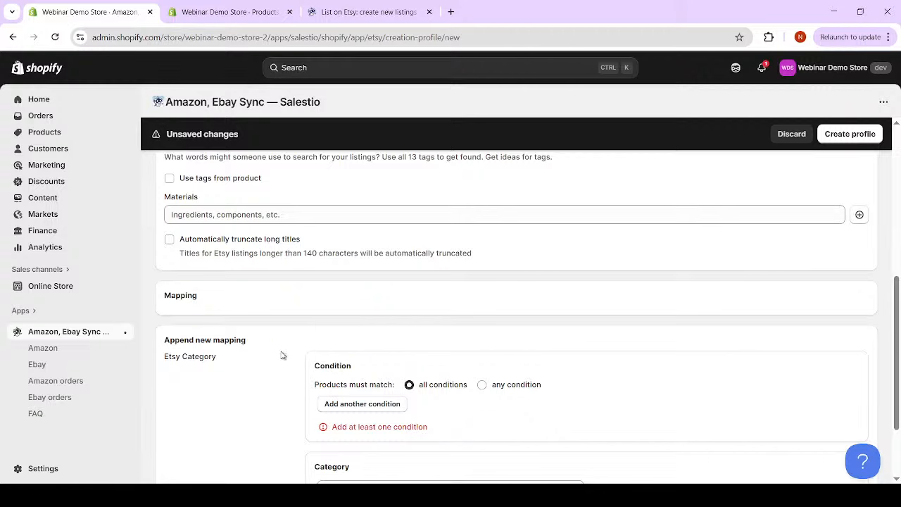
scroll(316, 268, "up", 5)
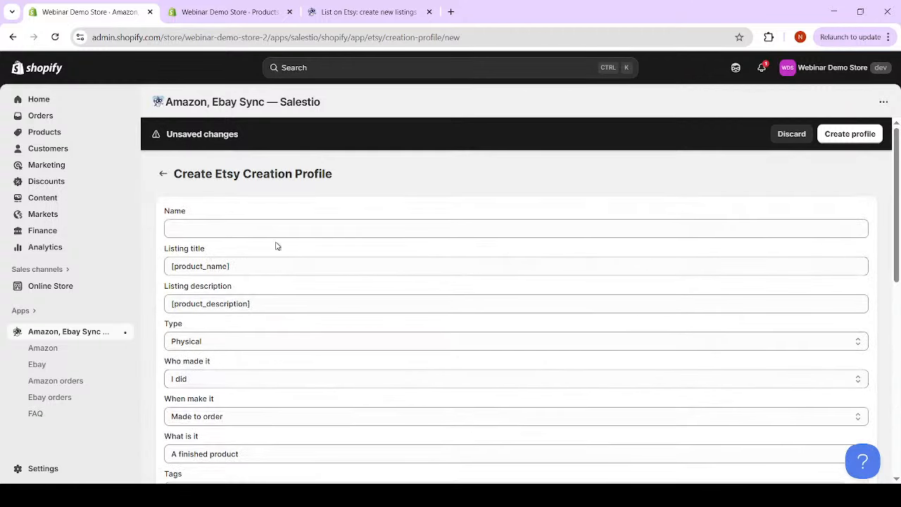
scroll(286, 329, "down", 1)
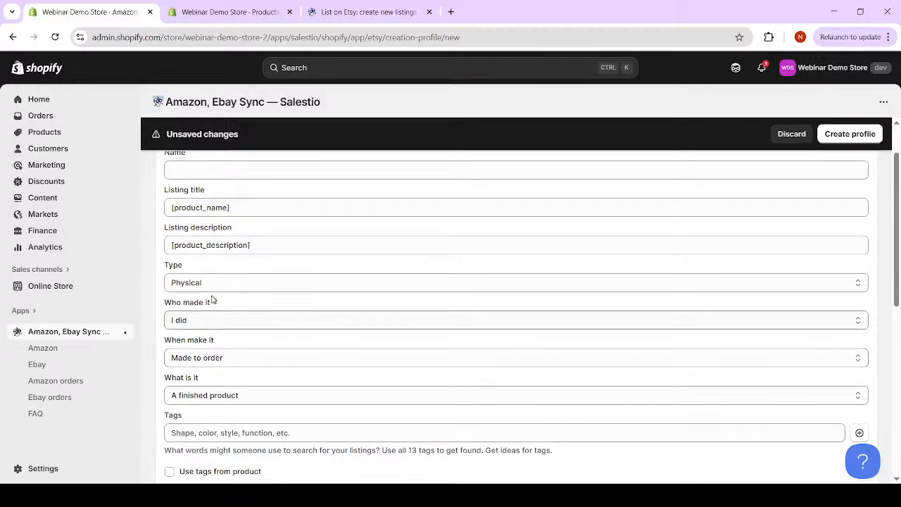
scroll(244, 334, "up", 1)
scroll(237, 364, "down", 6)
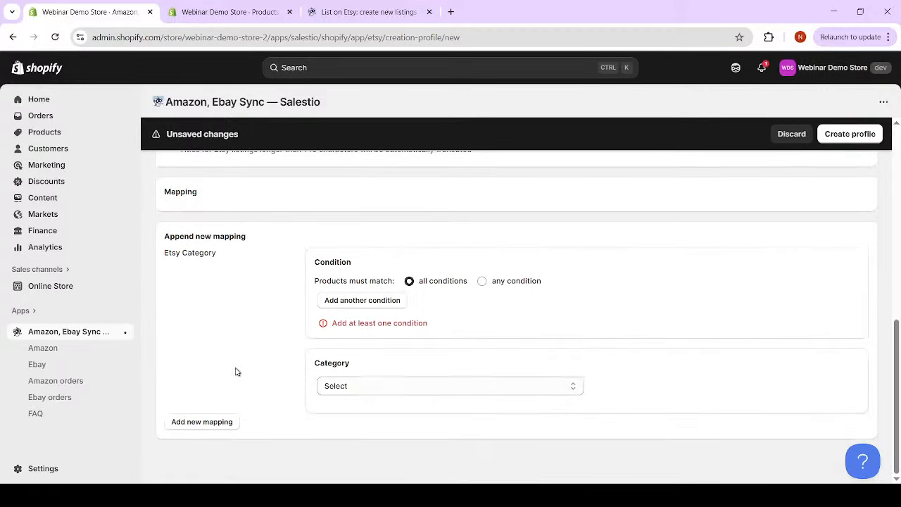
Name the creation profile Demo and check its listing title and listing description placeholders.
scroll(236, 371, "up", 6)
left_click(212, 230)
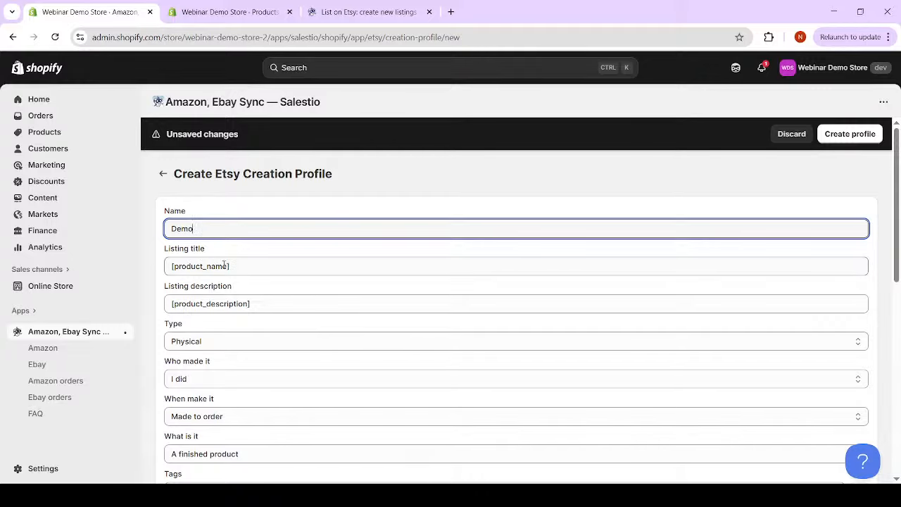
left_click(224, 265)
left_click(226, 309)
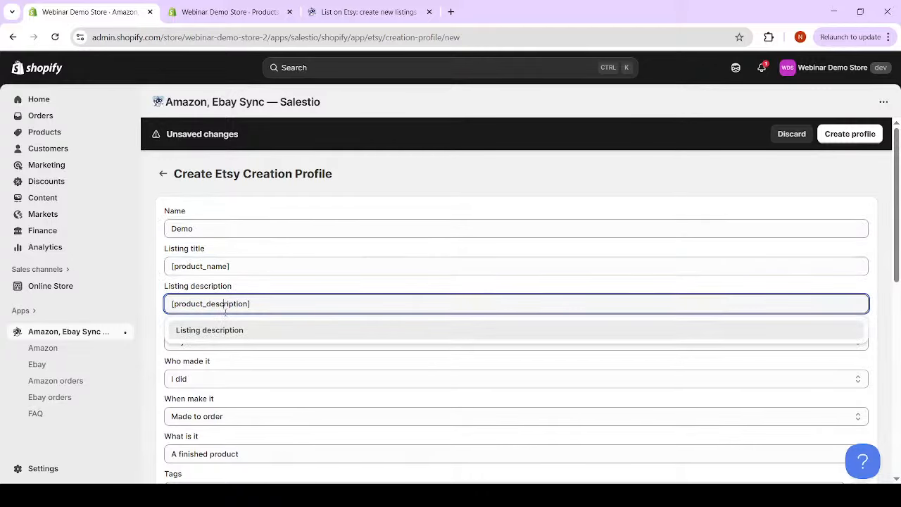
left_click(165, 286)
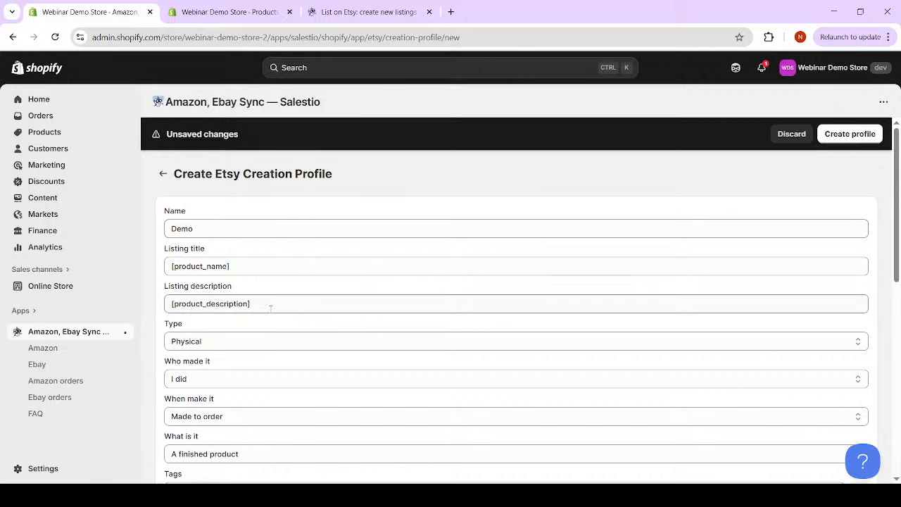
Review the creation profile's Type, Who made it, When make it and What is it settings and their options.
scroll(174, 312, "down", 1)
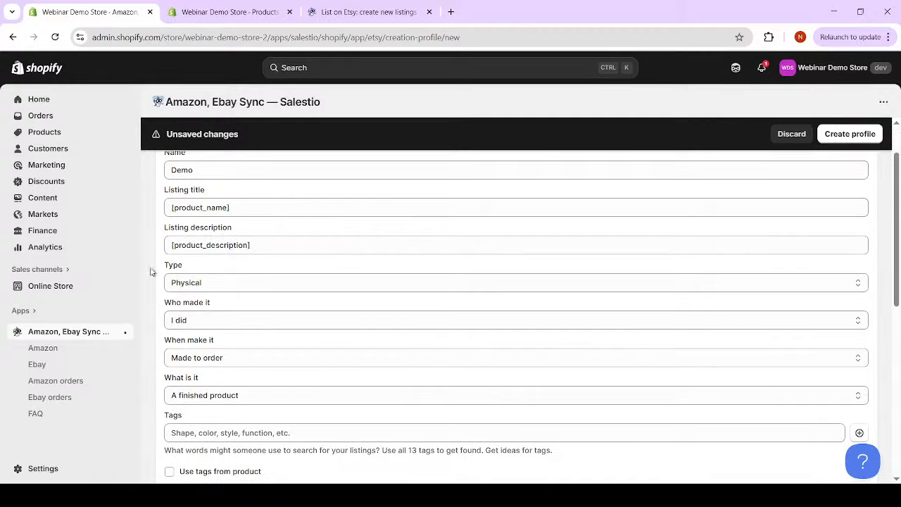
left_click(220, 285)
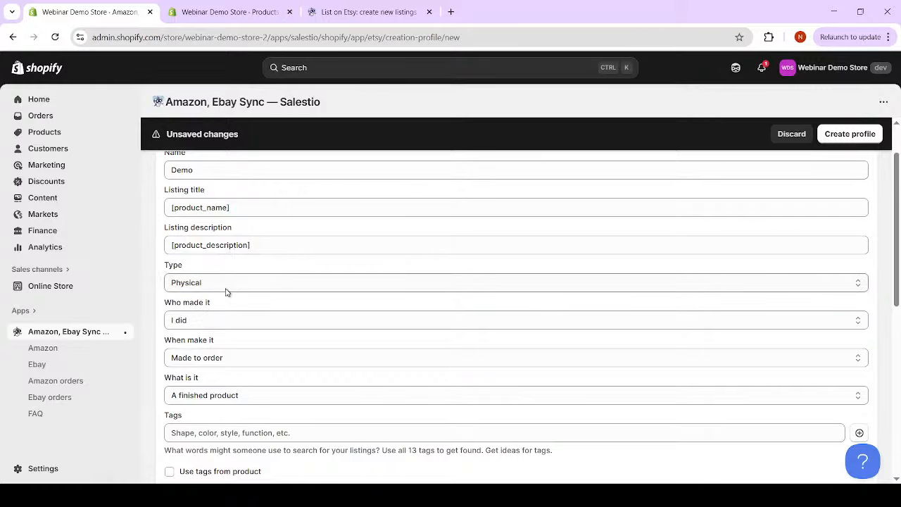
scroll(204, 226, "down", 2)
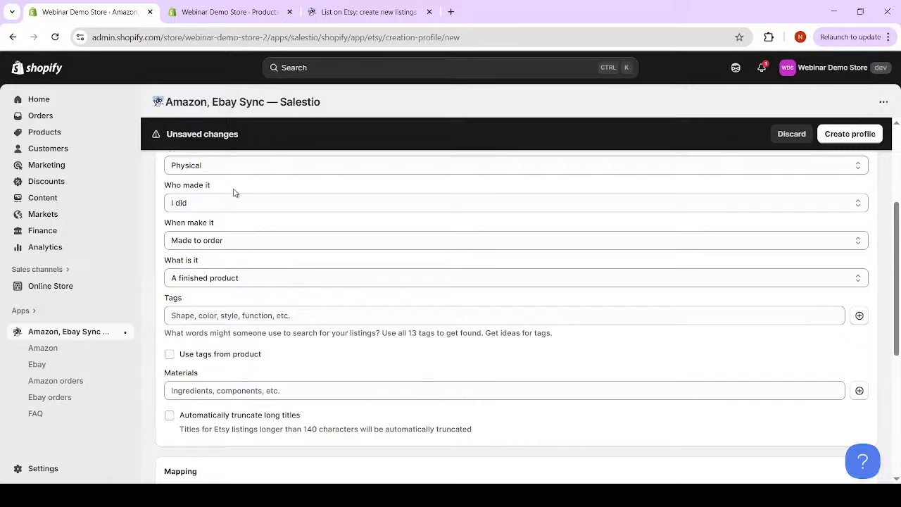
left_click(196, 202)
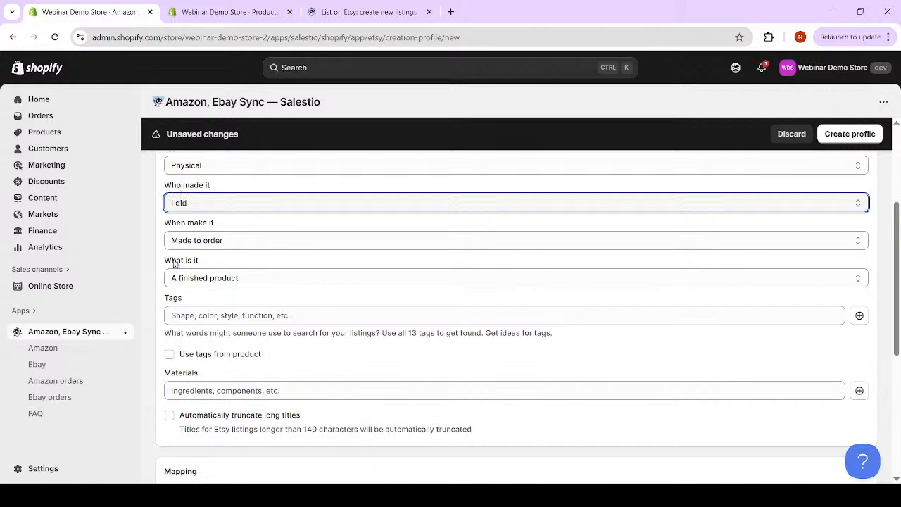
left_click_drag(162, 258, 231, 267)
left_click(224, 268)
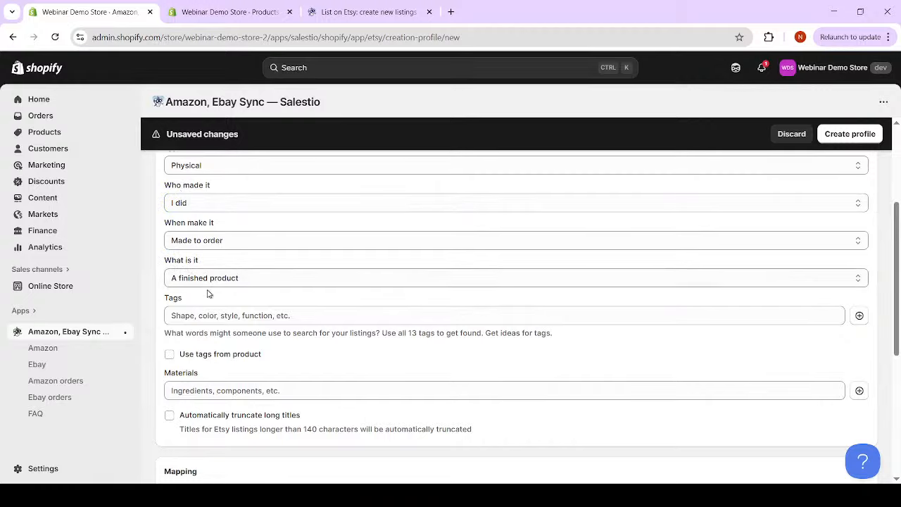
left_click(222, 283)
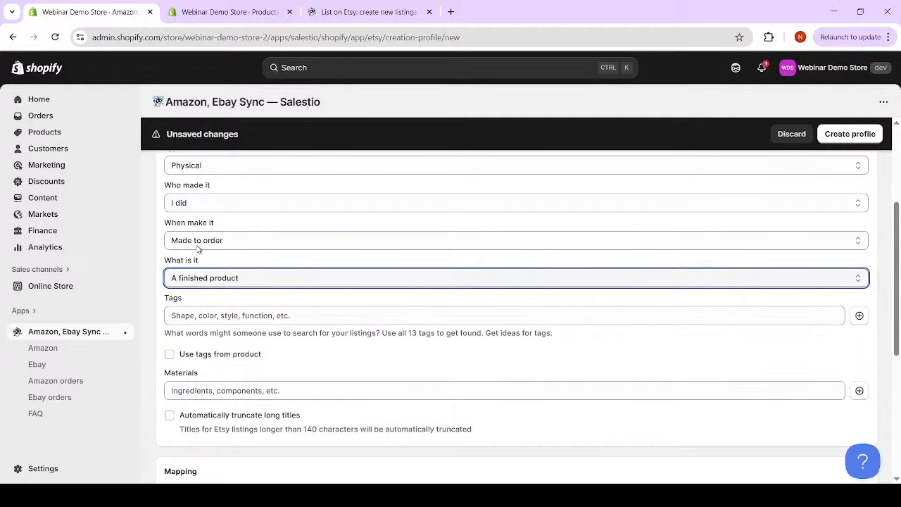
Set Who made it to A member of my shop and check the What is it setting.
left_click(198, 208)
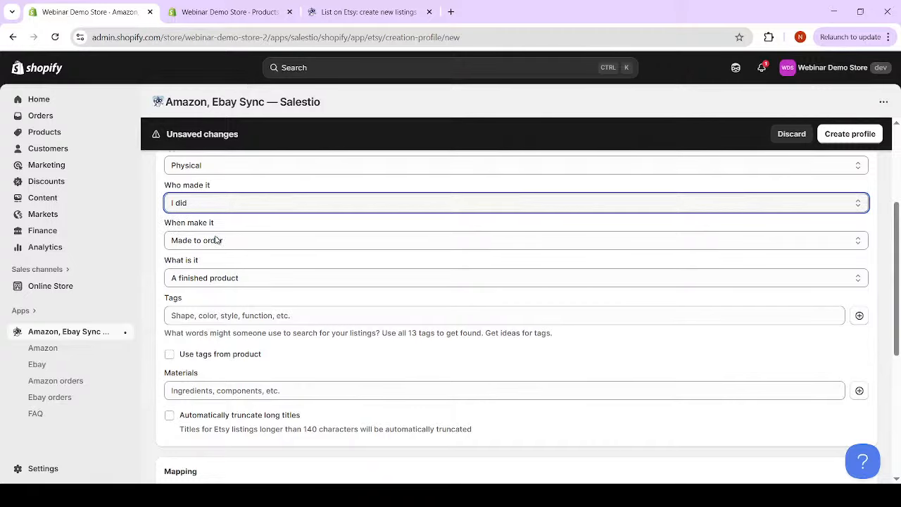
key("Down")
left_click(196, 282)
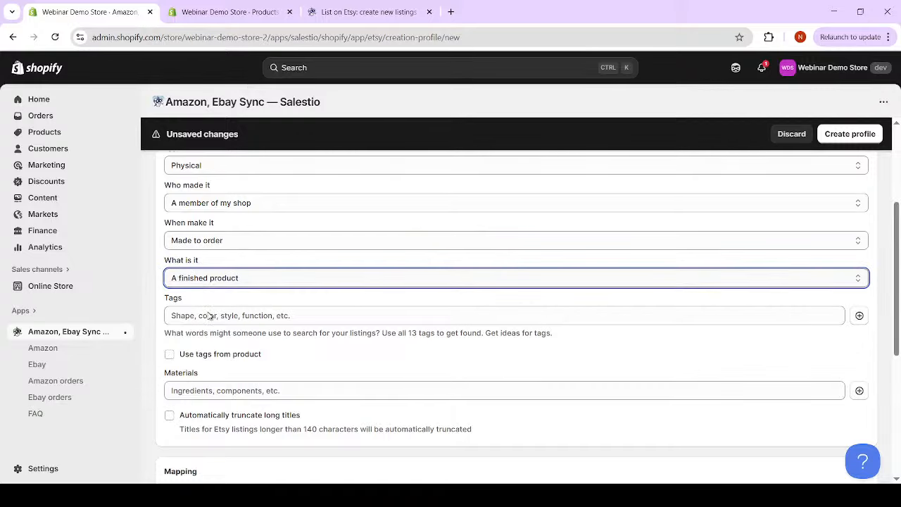
left_click(208, 203)
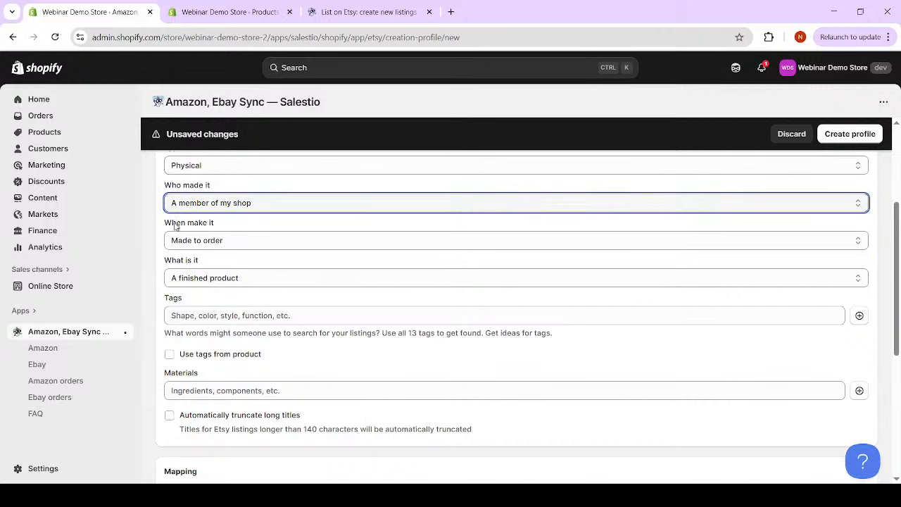
Set the profile's When make it value to 2020-2025.
left_click_drag(167, 224, 207, 244)
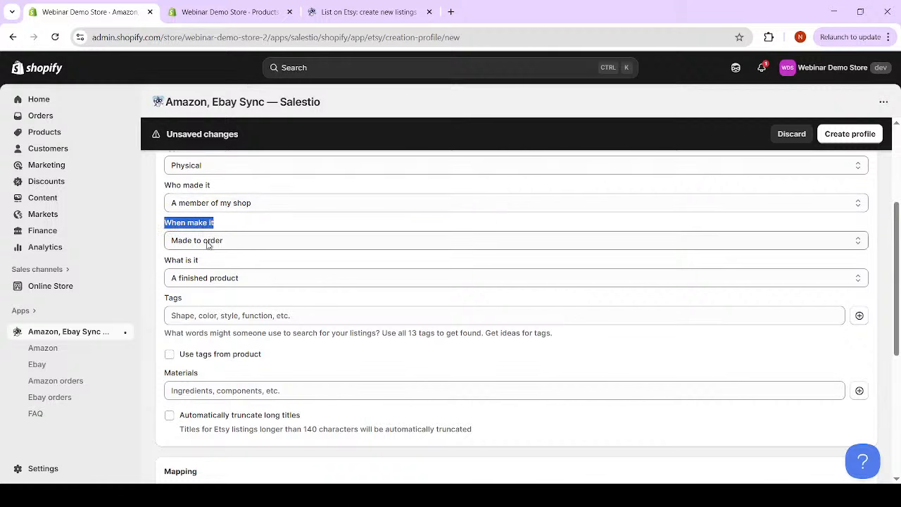
left_click(208, 243)
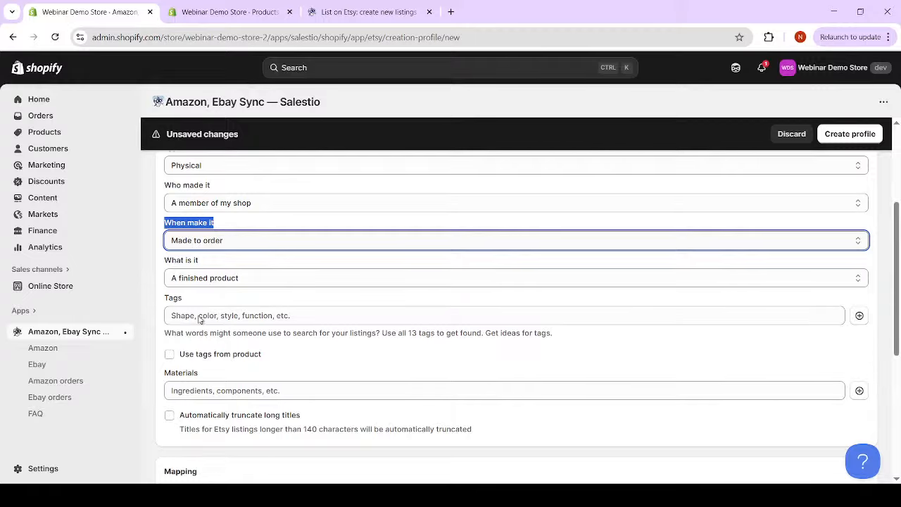
key("Down")
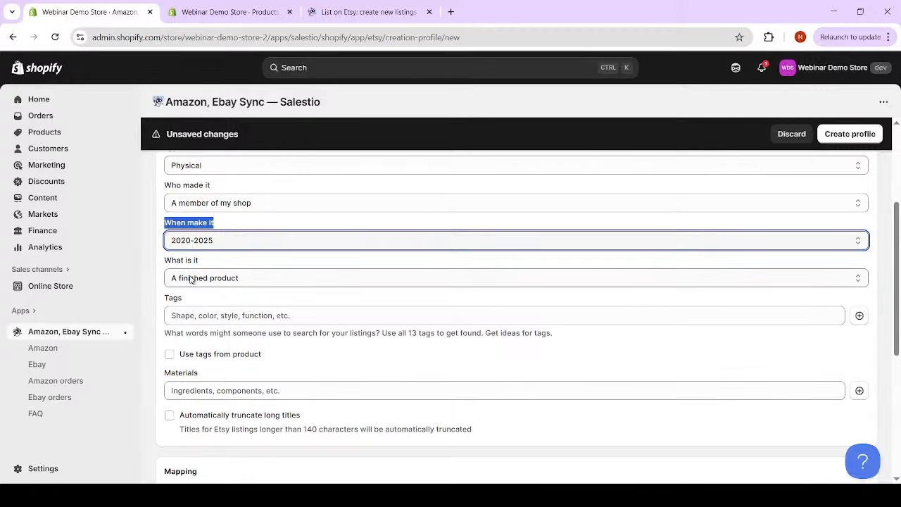
left_click(227, 262)
Look over the tags and materials fields, and enable automatic truncation of long titles.
scroll(238, 261, "down", 2)
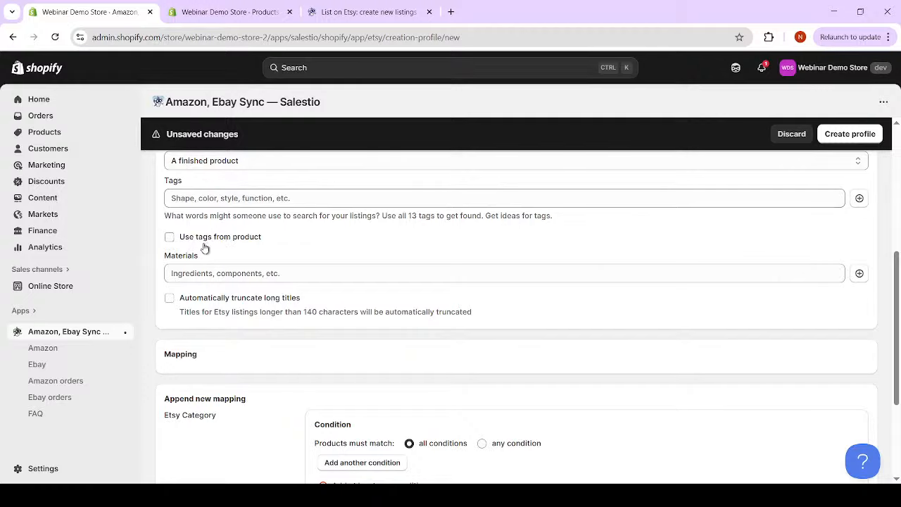
scroll(205, 248, "down", 2)
scroll(227, 214, "up", 2)
left_click_drag(177, 316, 328, 312)
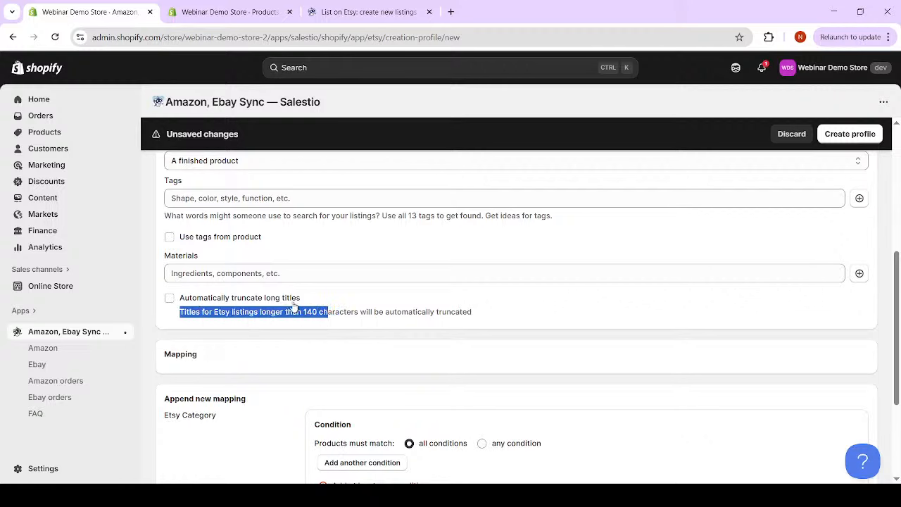
left_click(170, 300)
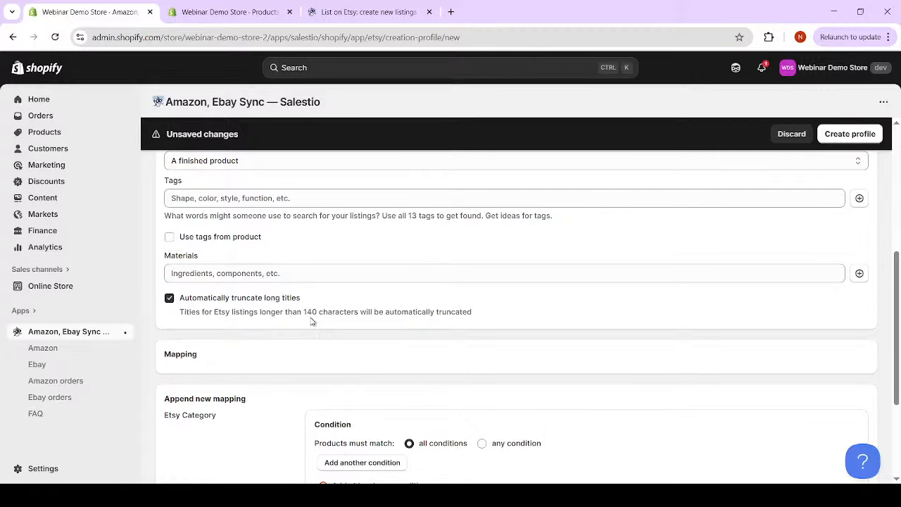
Review the completed profile fields and the section for appending a new Etsy category mapping.
scroll(313, 321, "up", 4)
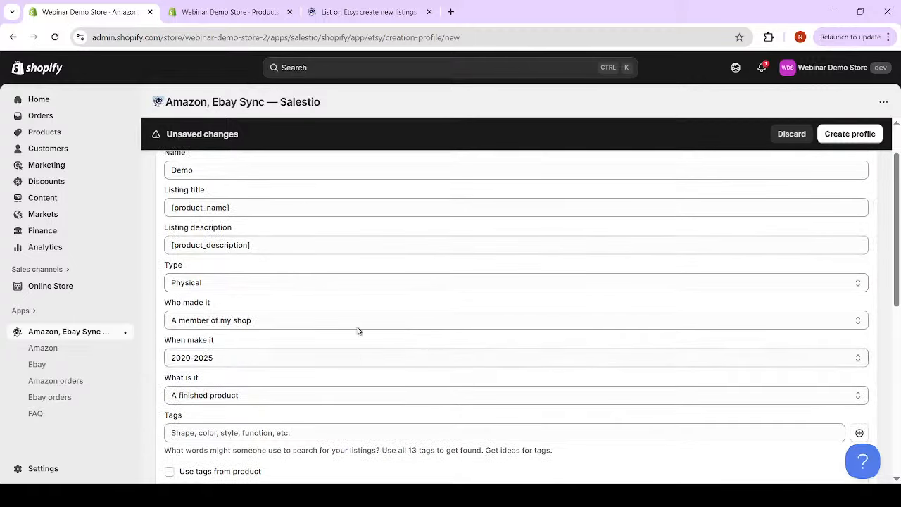
scroll(314, 337, "down", 5)
scroll(345, 351, "up", 5)
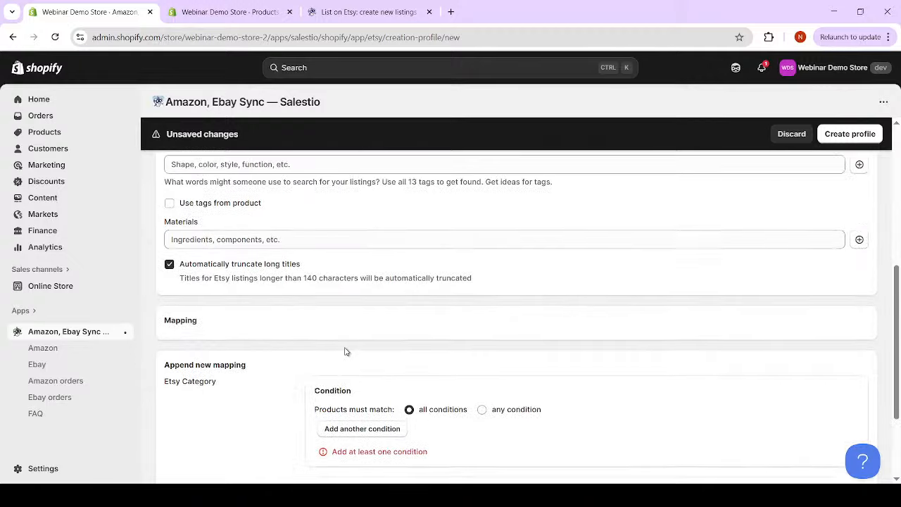
scroll(295, 211, "up", 1)
scroll(296, 246, "down", 5)
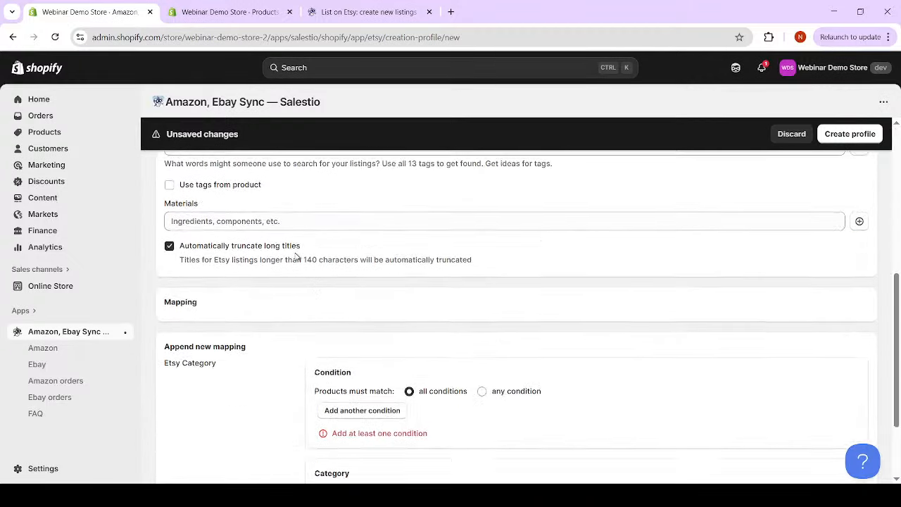
scroll(436, 281, "down", 1)
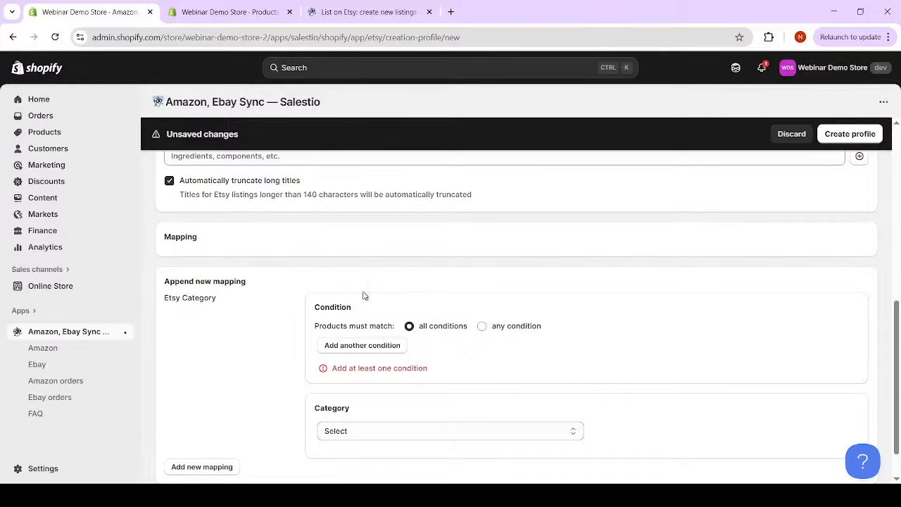
scroll(312, 338, "down", 1)
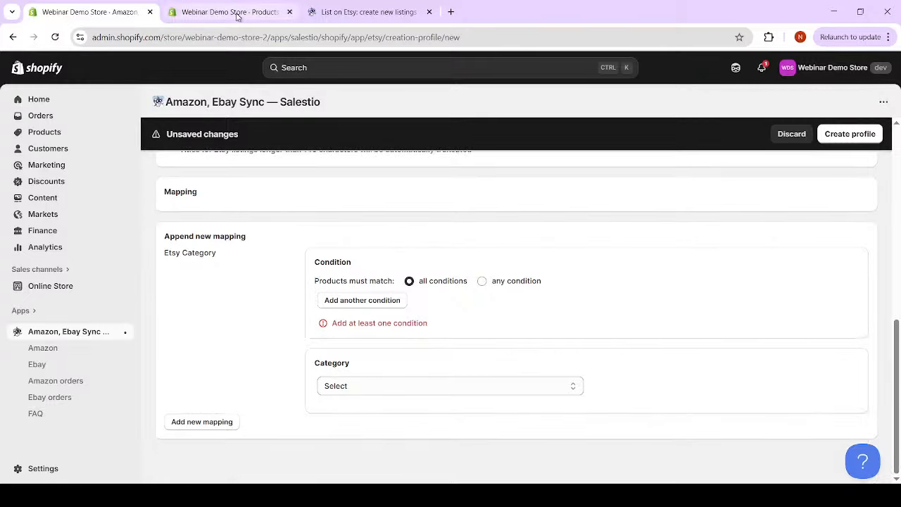
Open the Mens T-Shirt Classic Marine and Pink Sweater products in separate tabs and compare their product types.
left_click(240, 12)
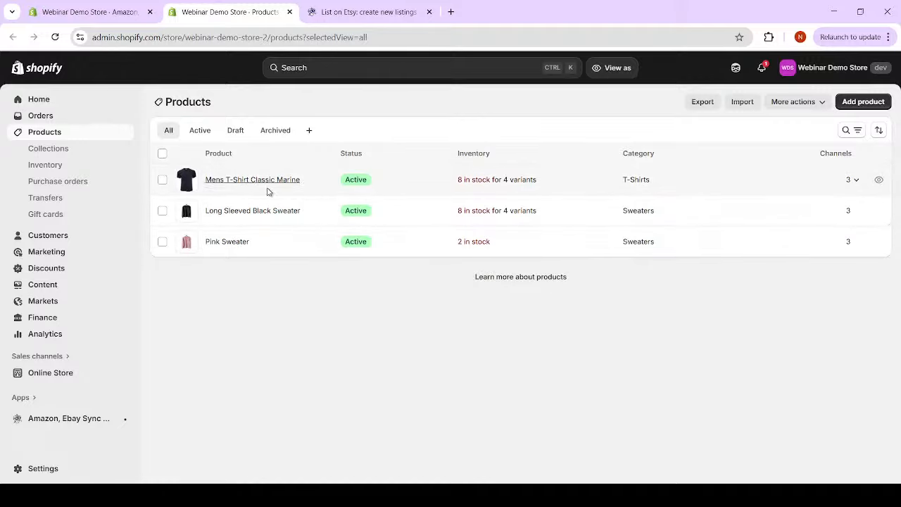
middle_click(243, 211)
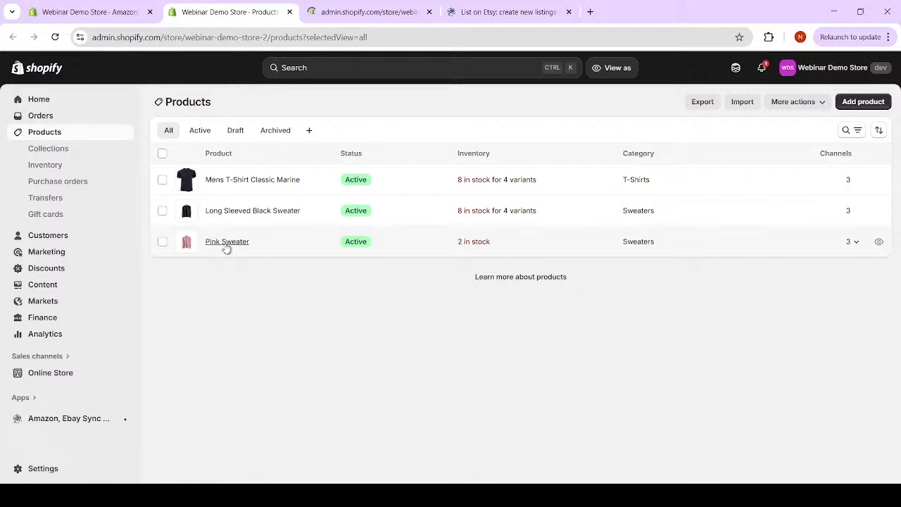
middle_click(253, 211)
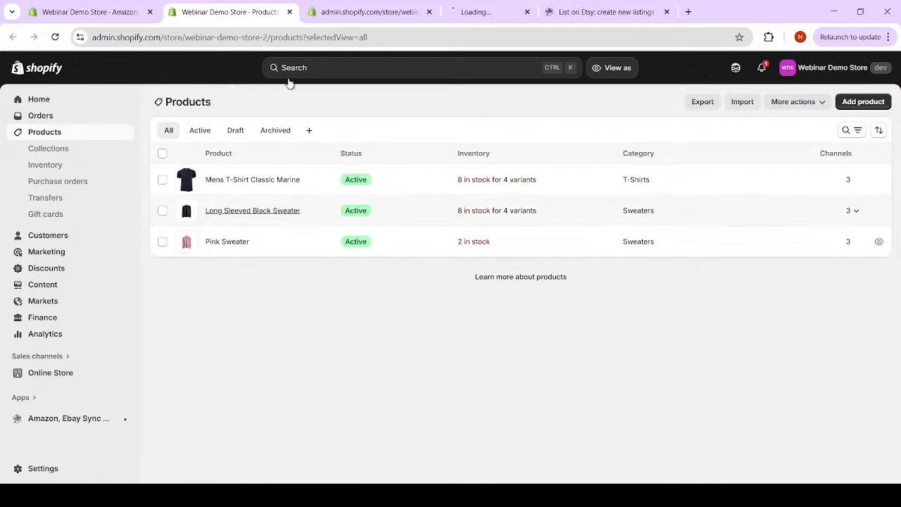
left_click(373, 13)
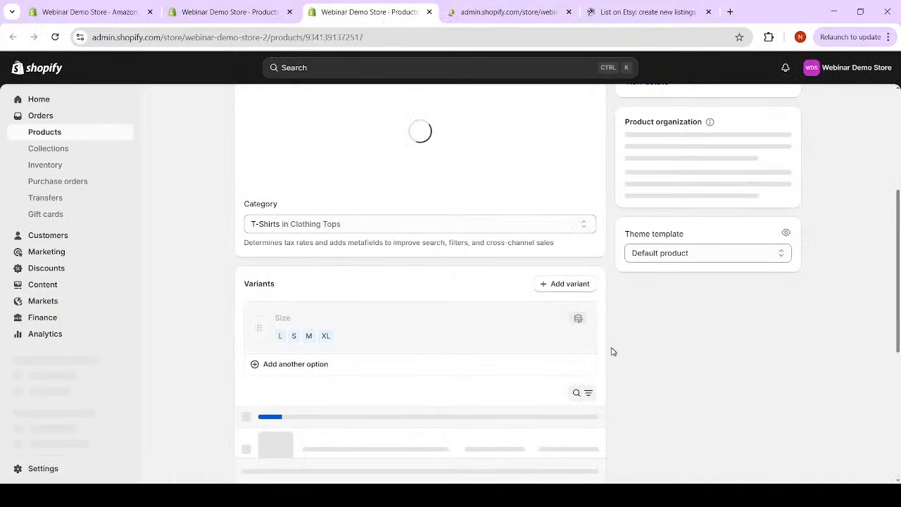
scroll(509, 329, "up", 3)
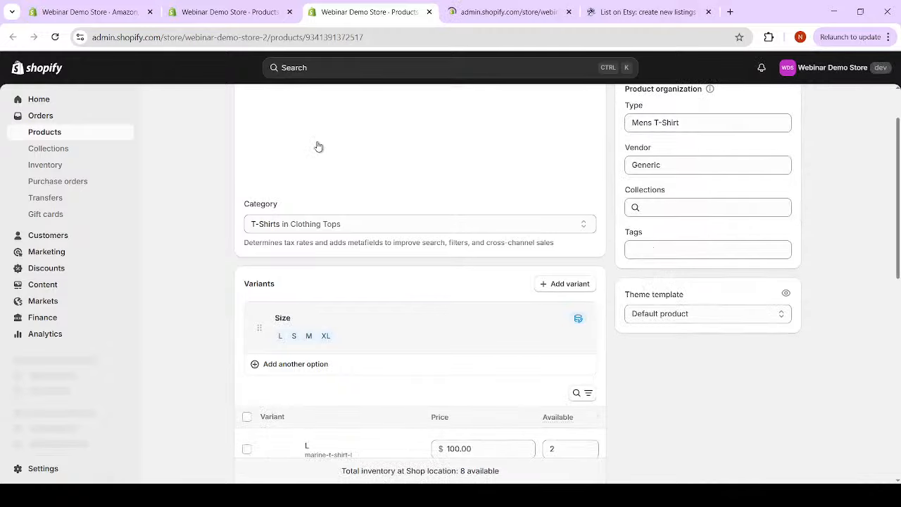
scroll(583, 288, "up", 1)
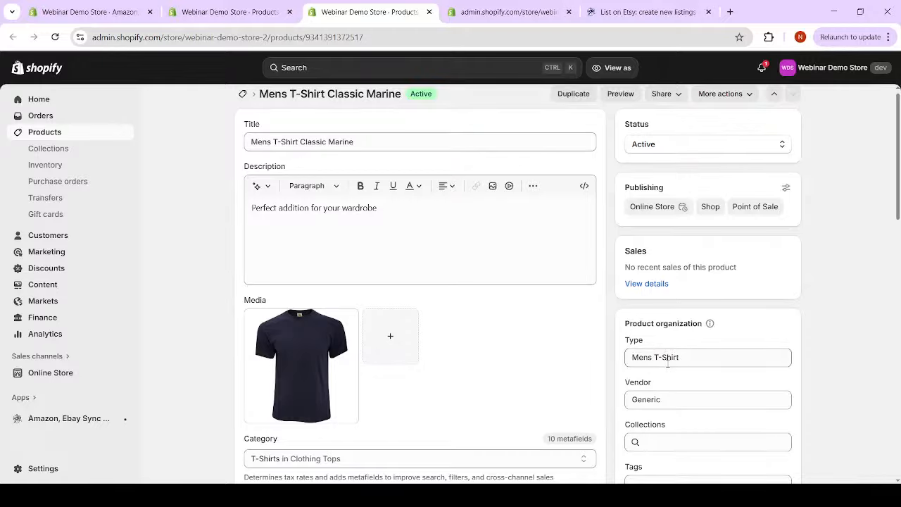
left_click(524, 16)
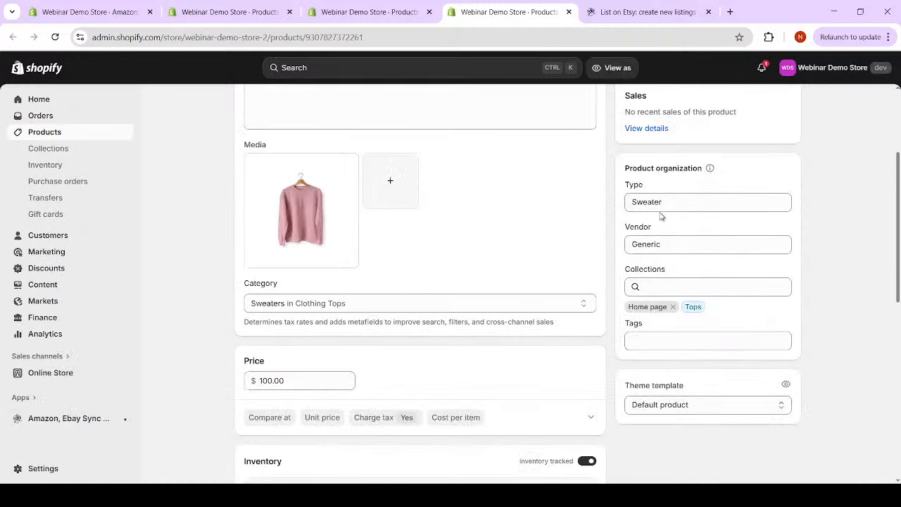
left_click(345, 19)
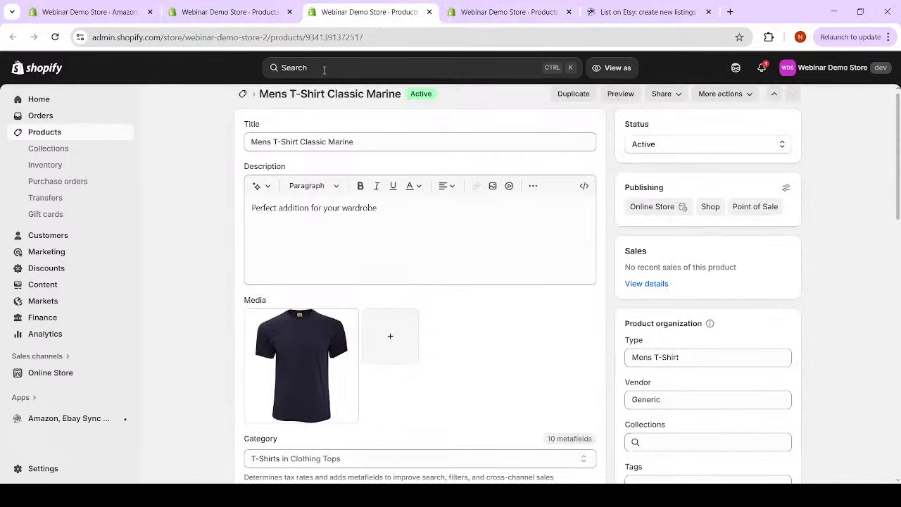
Return to the creation profile and add a Product Type condition to the new Etsy category mapping.
left_click(115, 12)
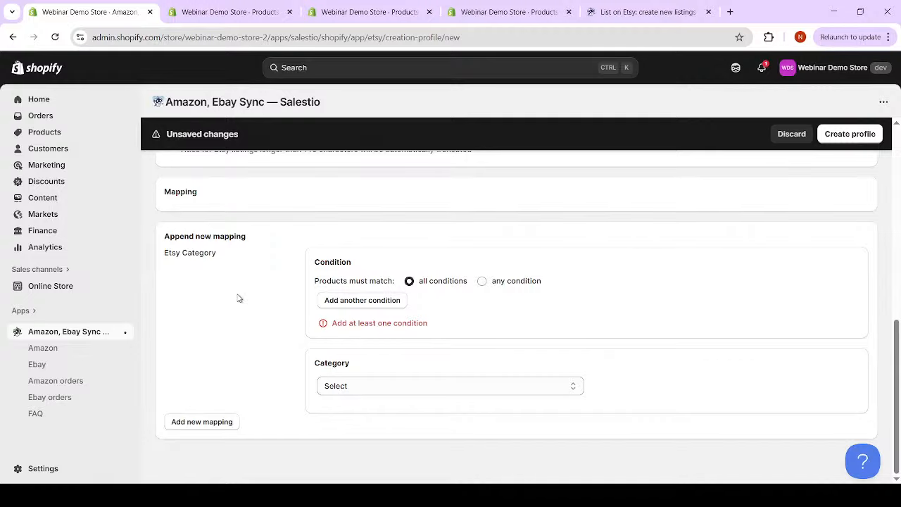
left_click(368, 301)
left_click(377, 301)
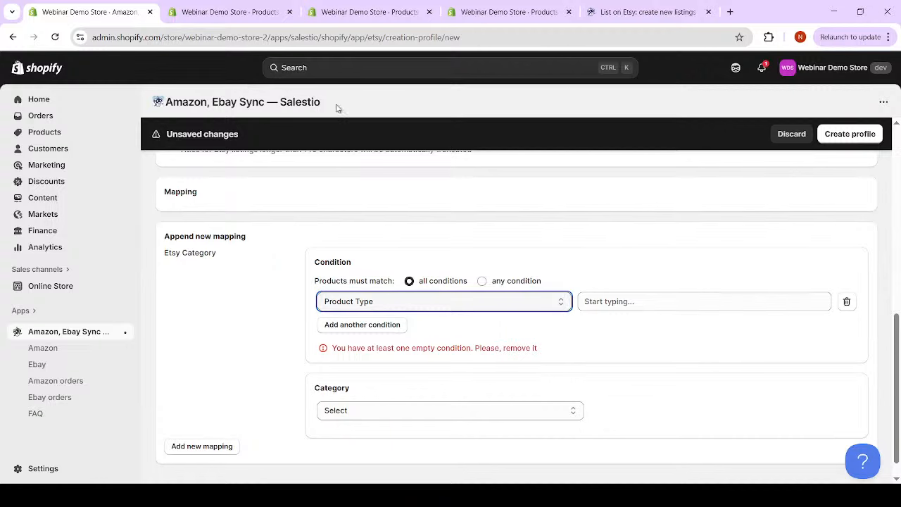
Compare the category, collections and type of the T-shirt and sweater products with the mapping condition.
left_click(380, 12)
scroll(186, 361, "down", 2)
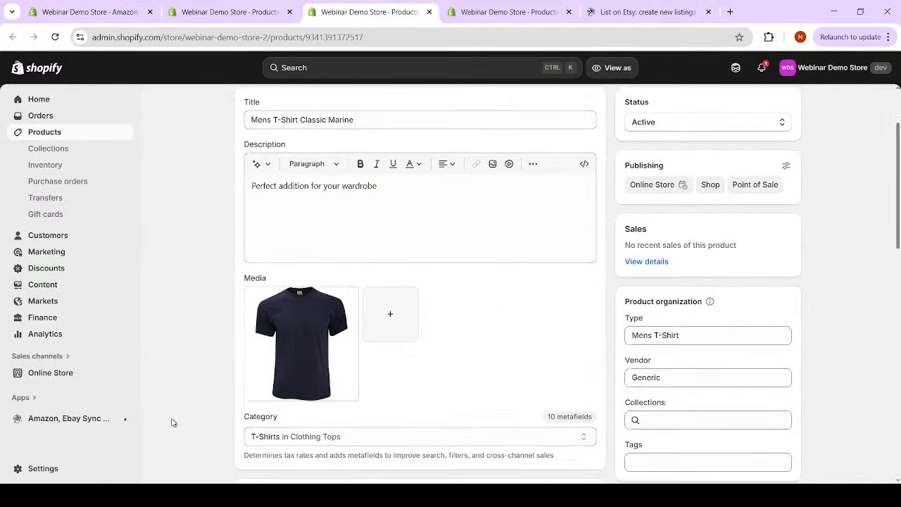
left_click_drag(245, 321, 295, 326)
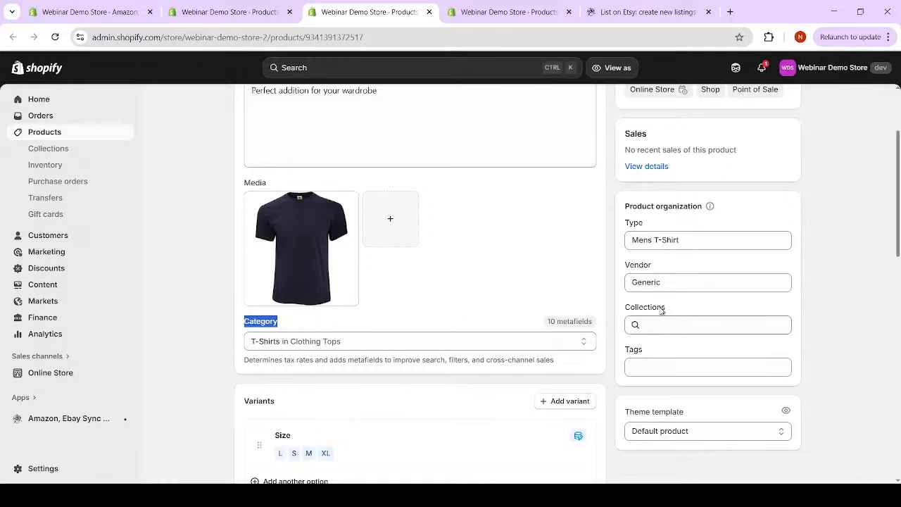
left_click(509, 13)
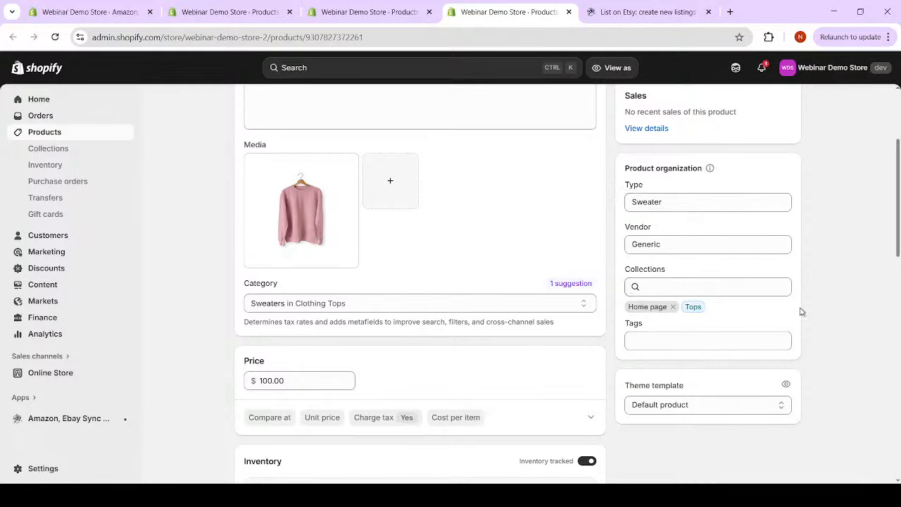
left_click(119, 17)
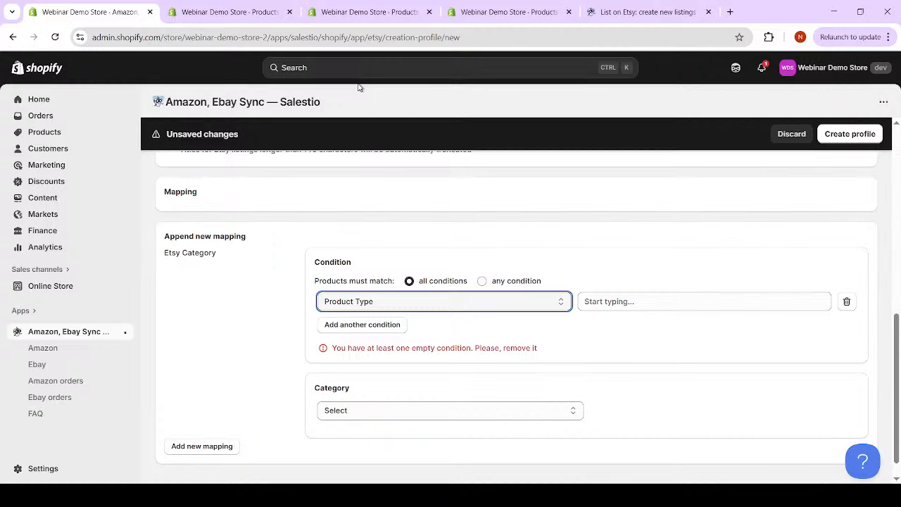
left_click(367, 13)
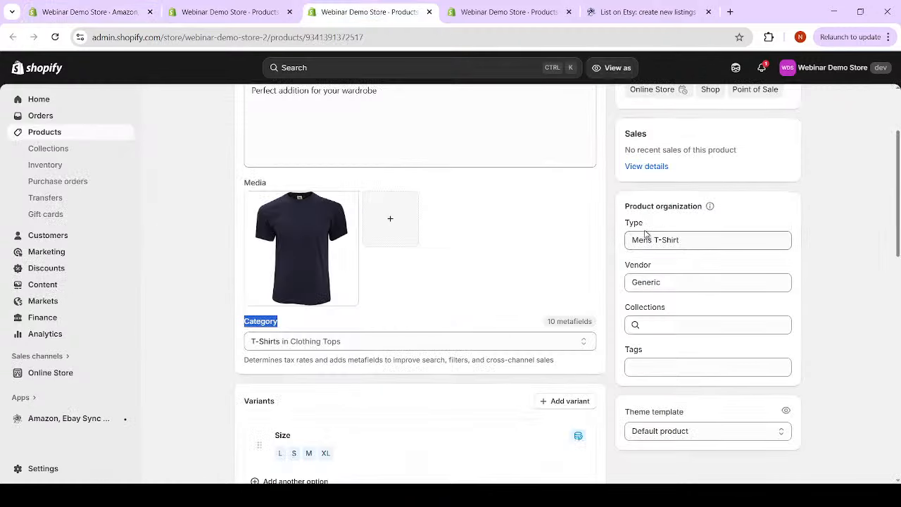
Return to the creation profile and set the mapping's Product Type condition to Mens T-Shirt.
left_click(101, 21)
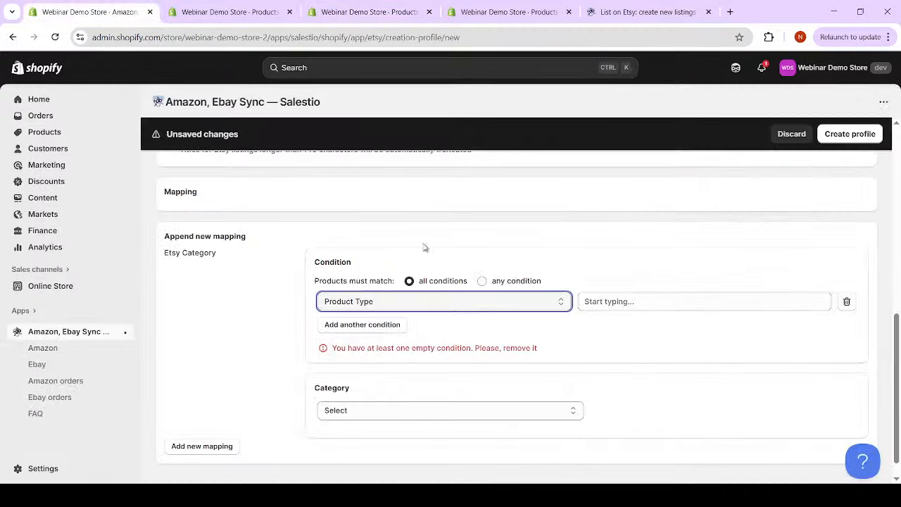
left_click(637, 302)
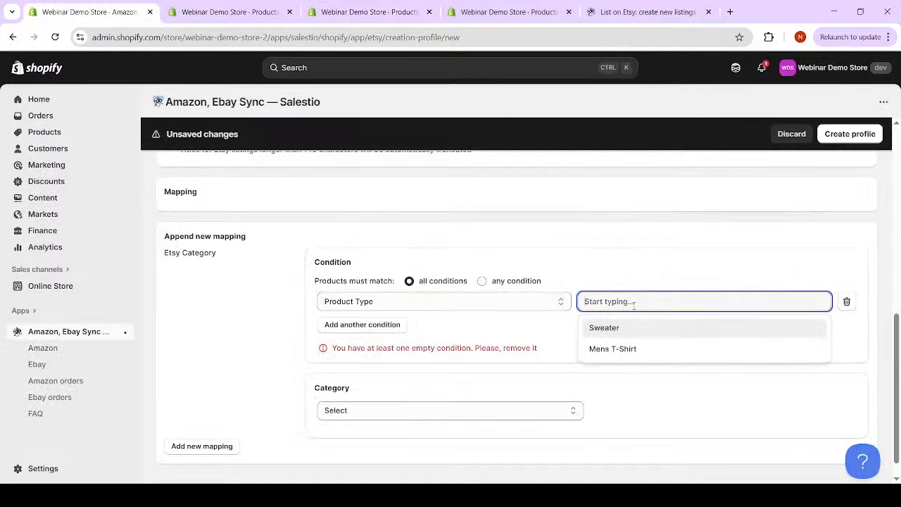
left_click(614, 351)
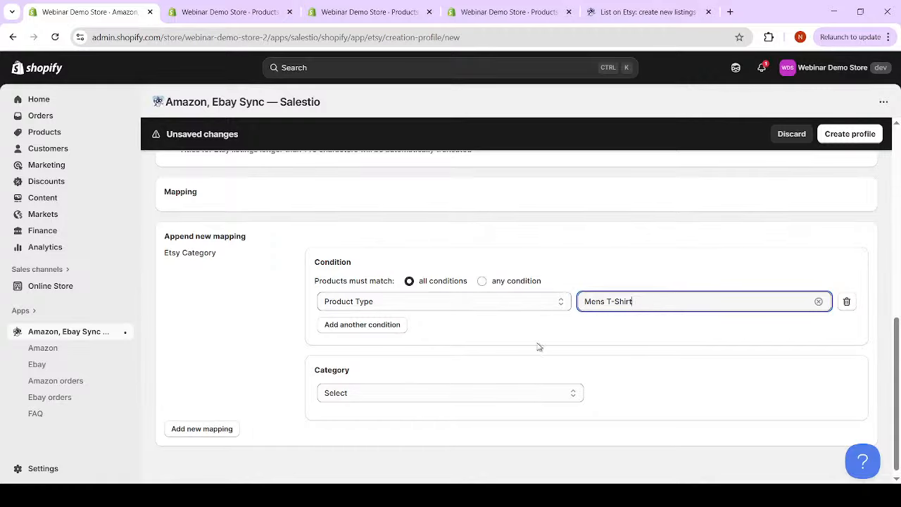
Set the mapping's Etsy category to Clothing > Men's Clothing > Shirts & Tees > T-shirts.
scroll(366, 371, "down", 1)
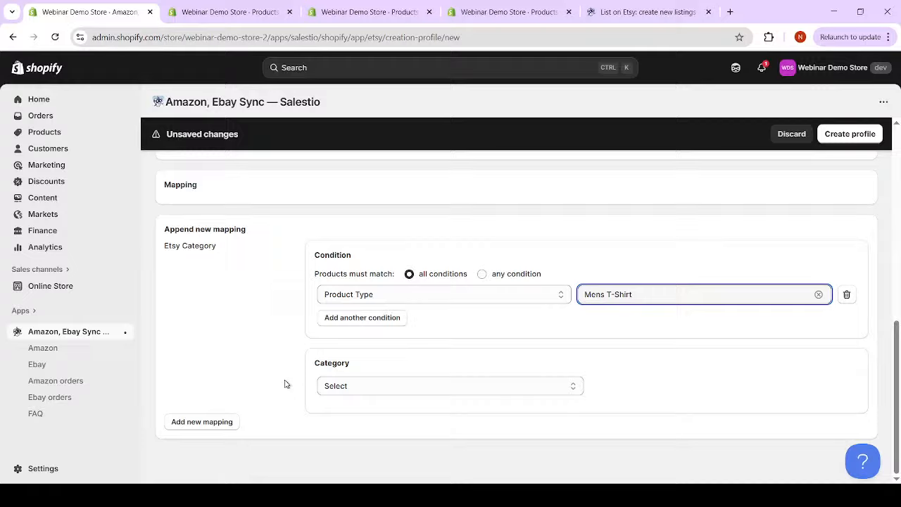
left_click(368, 393)
left_click(359, 245)
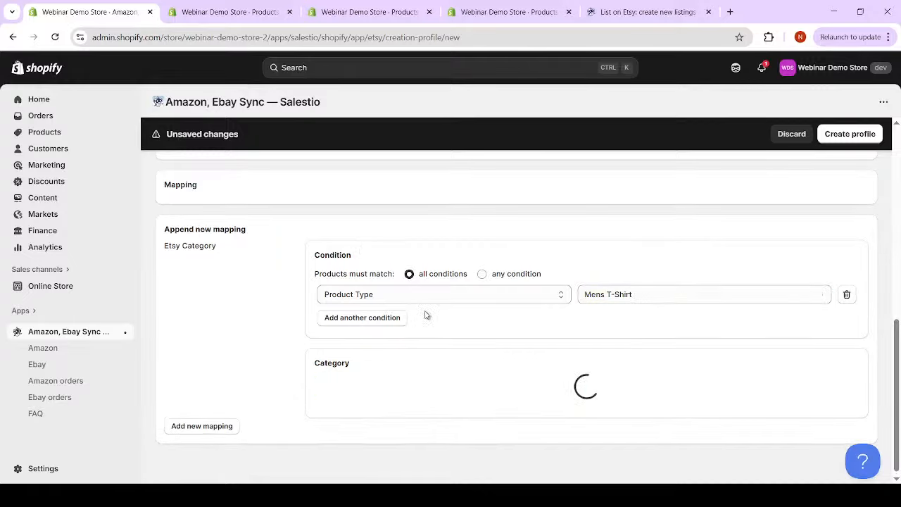
left_click(609, 392)
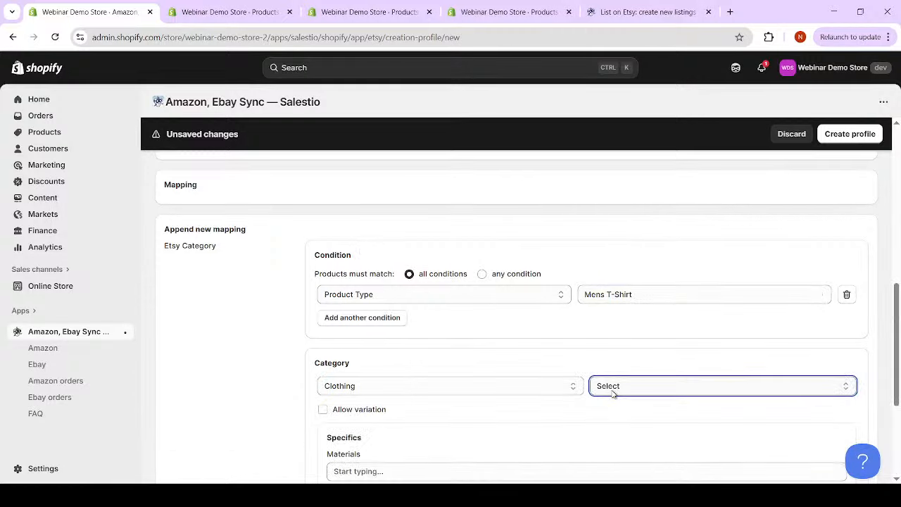
left_click(623, 361)
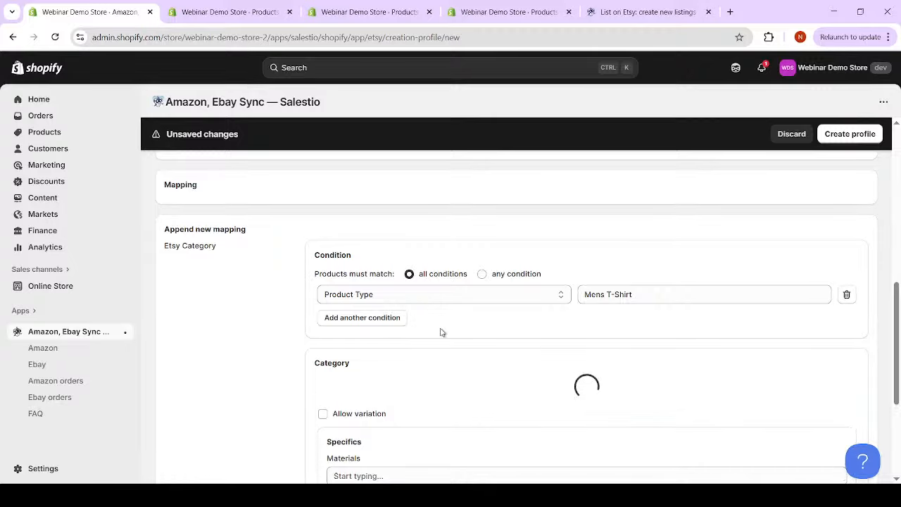
scroll(441, 332, "down", 3)
left_click(371, 233)
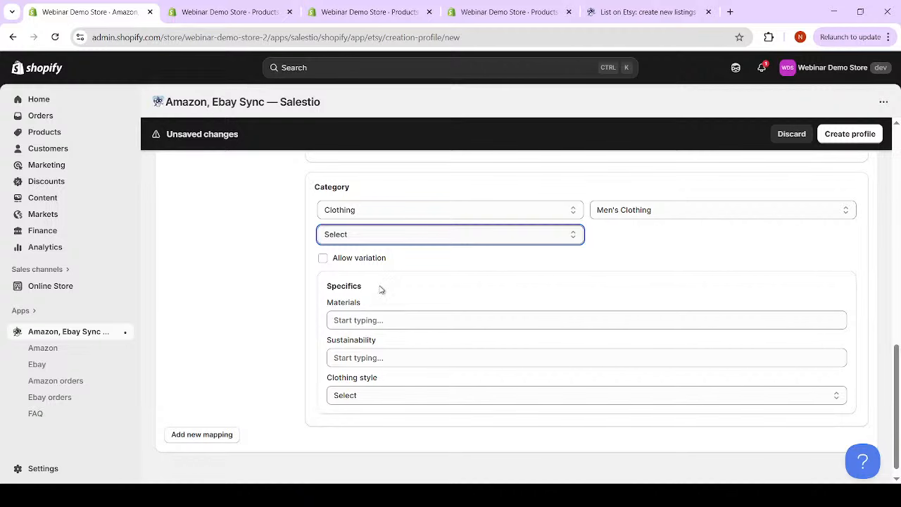
left_click(371, 357)
scroll(492, 296, "up", 1)
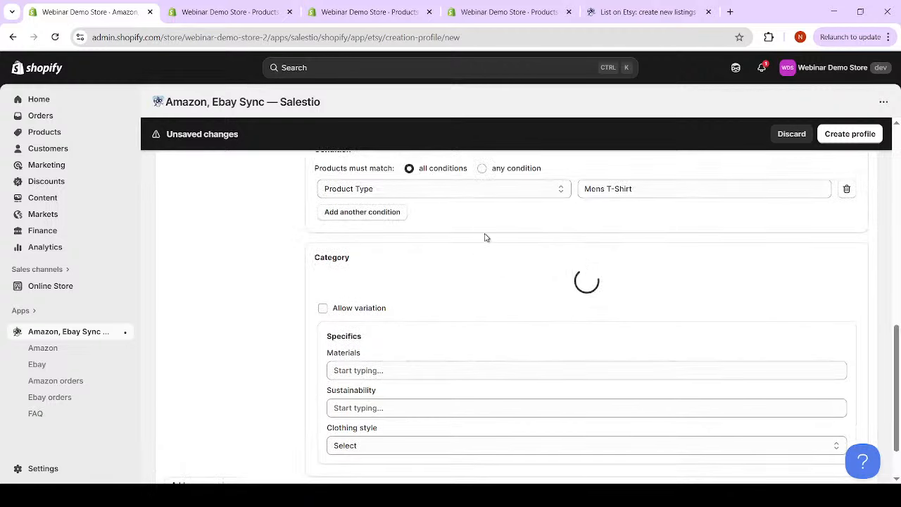
left_click(635, 313)
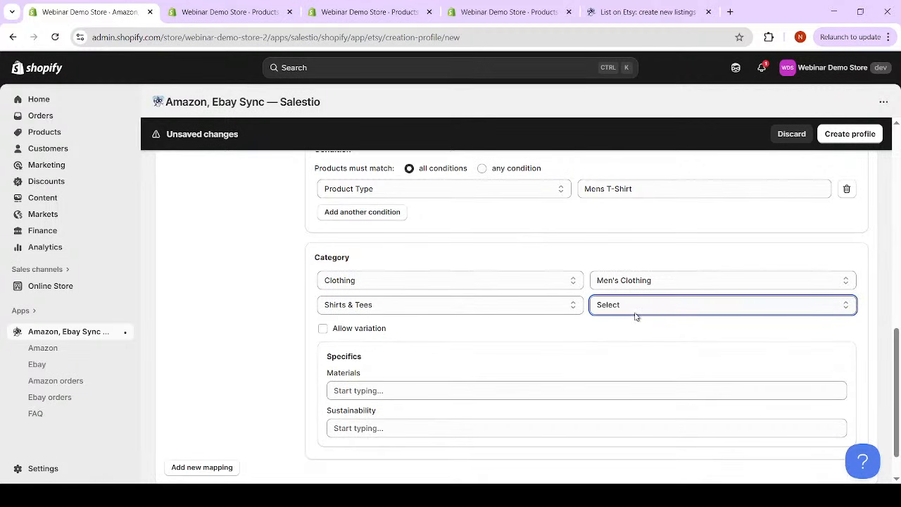
left_click(611, 399)
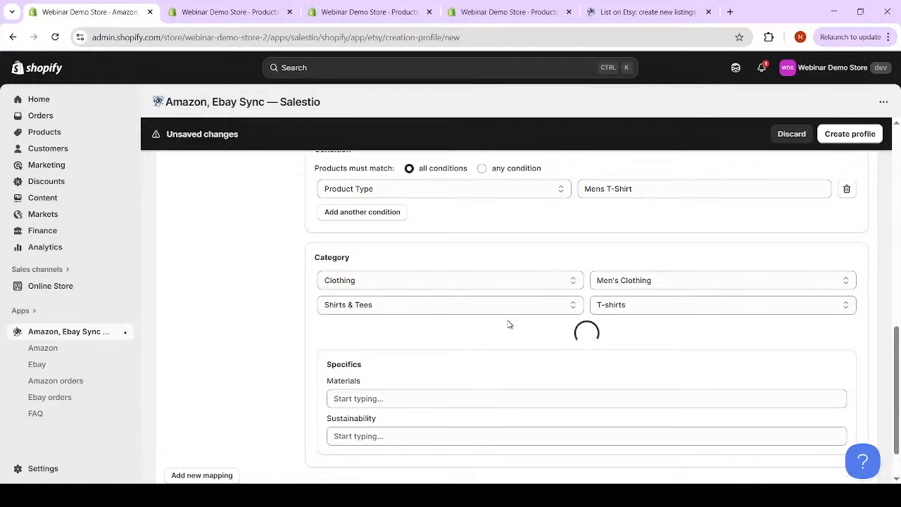
Review the category's Specifics fields, such as materials, fabric pattern, neckline and occasion.
scroll(445, 335, "down", 1)
scroll(483, 376, "down", 2)
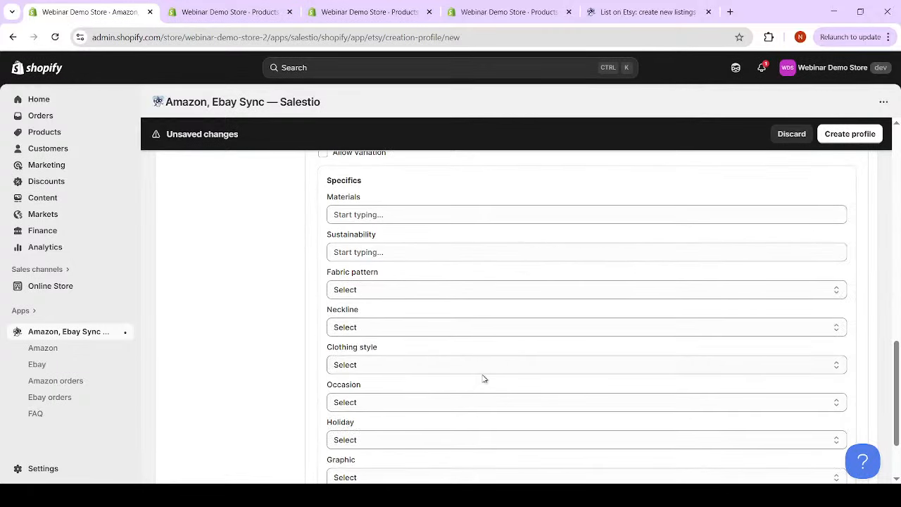
scroll(501, 374, "up", 3)
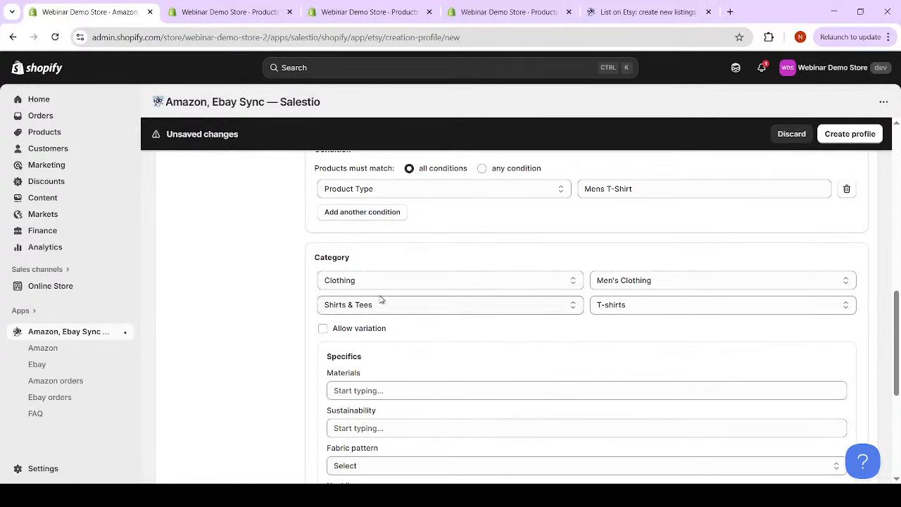
scroll(380, 304, "down", 2)
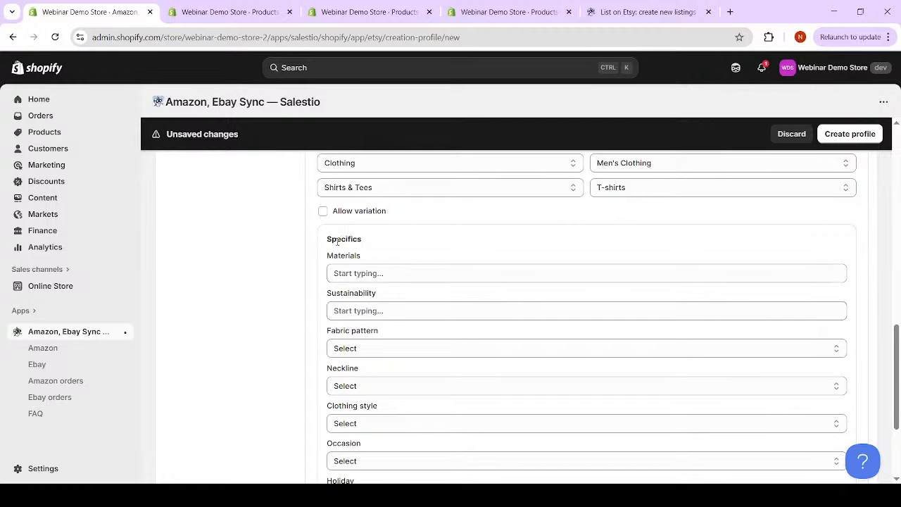
scroll(358, 328, "down", 3)
scroll(357, 356, "up", 3)
scroll(221, 388, "up", 2)
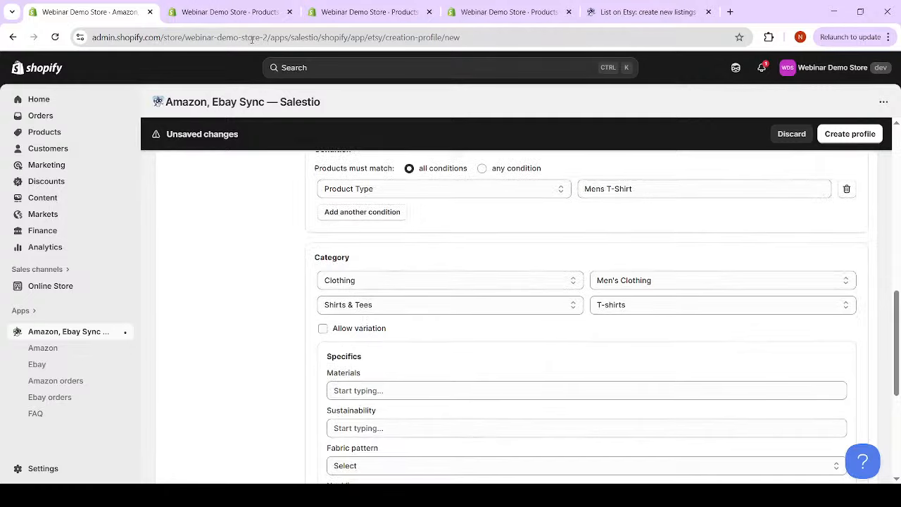
Open the Mens T-Shirt Classic Marine product page and examine its variants.
left_click(357, 12)
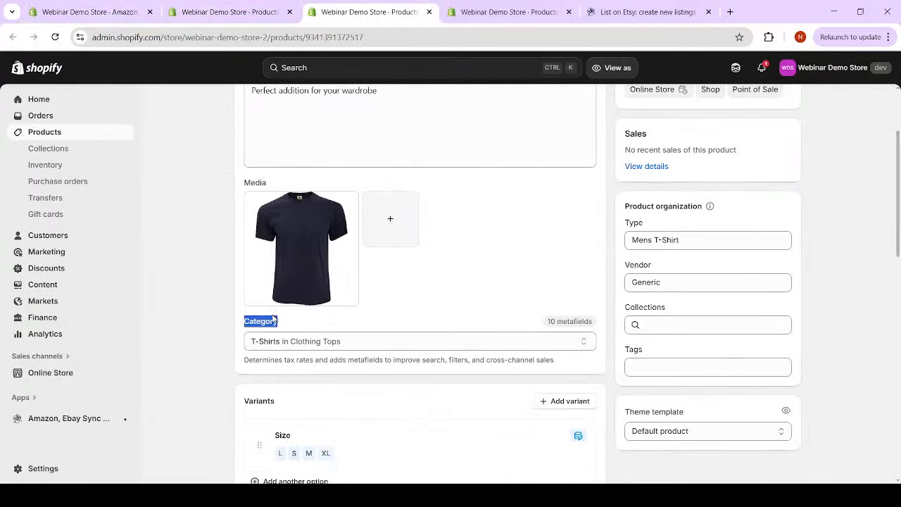
scroll(274, 320, "down", 2)
scroll(345, 225, "up", 3)
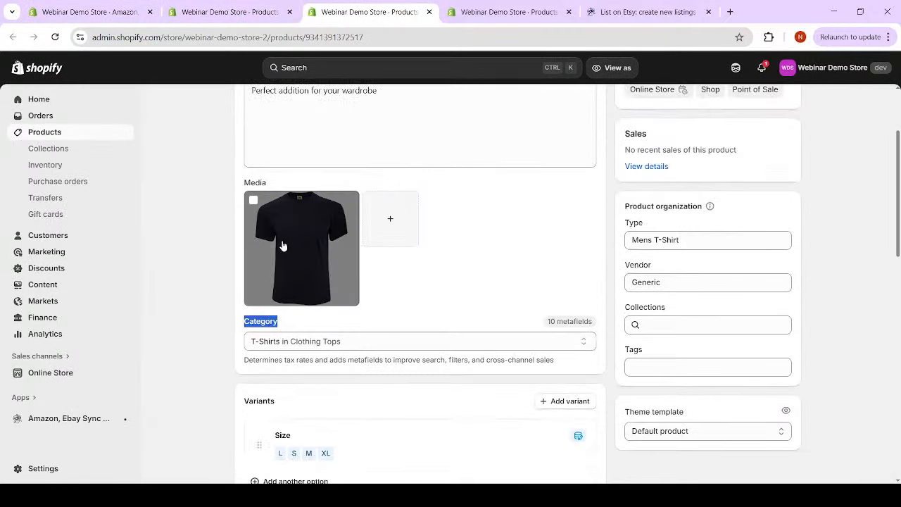
scroll(259, 353, "down", 2)
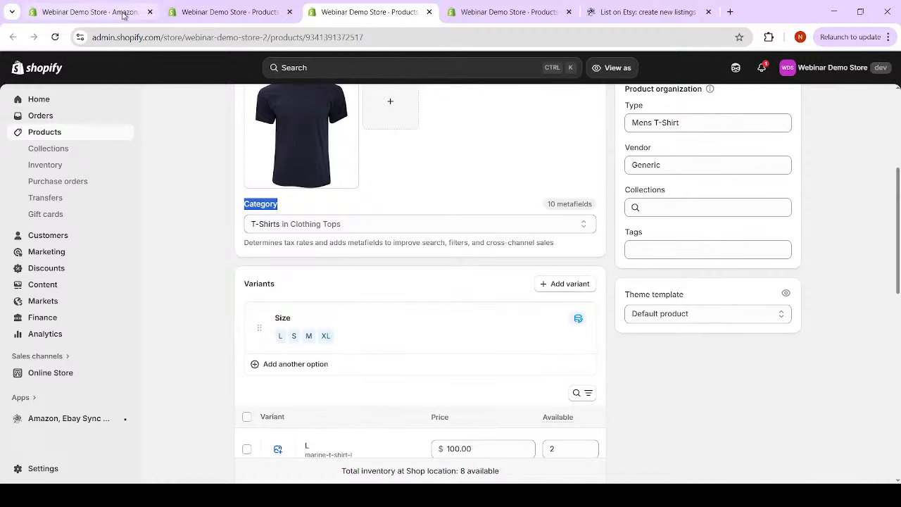
Back in the creation profile, allow variation for the T-shirts category and set the variation theme to Size.
left_click(97, 14)
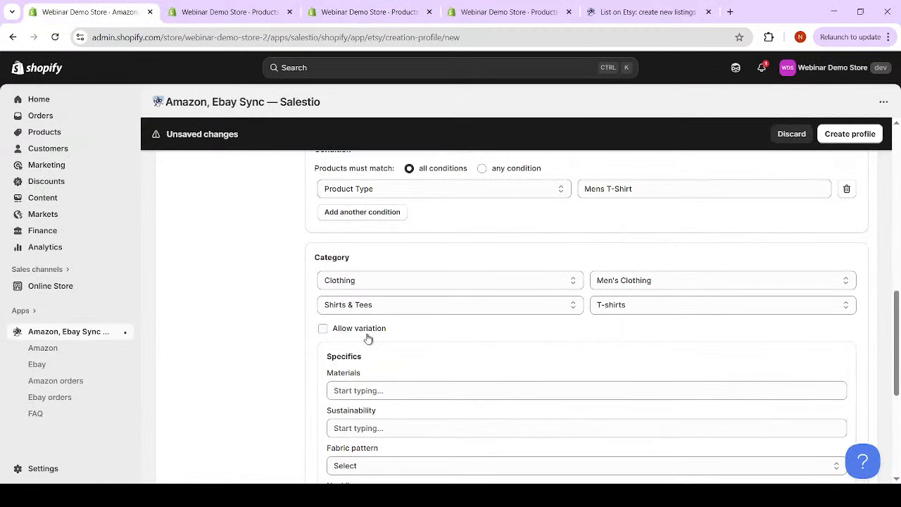
left_click(322, 329)
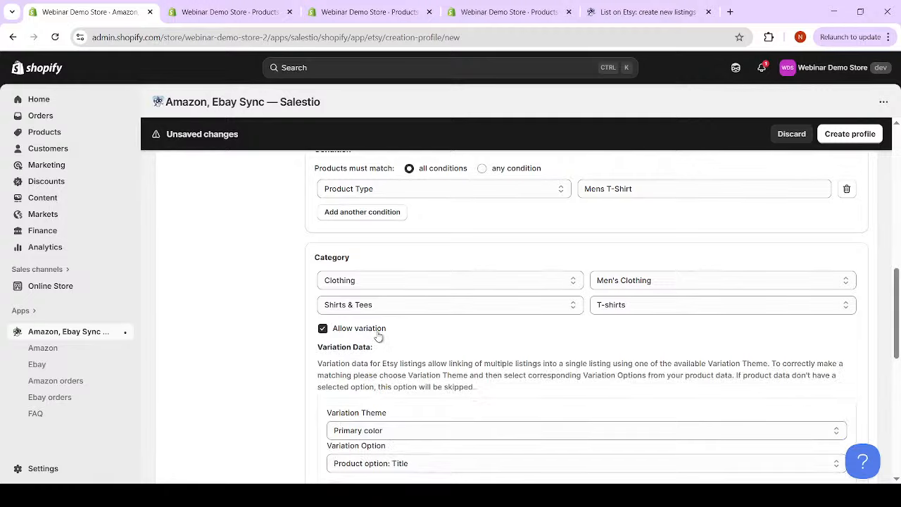
scroll(378, 337, "down", 1)
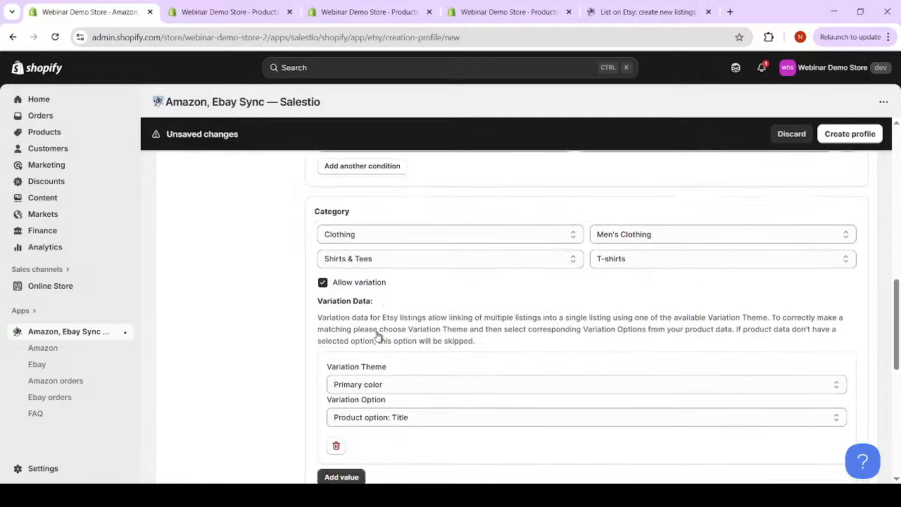
left_click(380, 373)
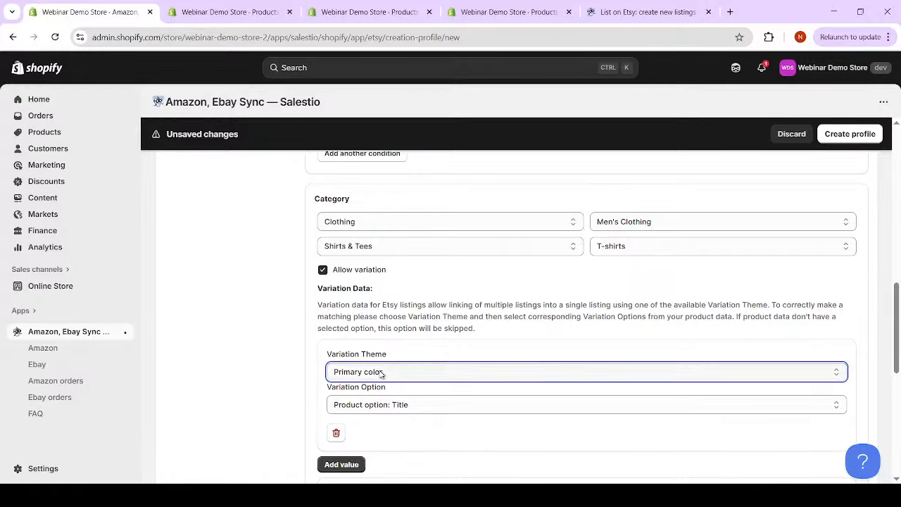
left_click(354, 416)
scroll(243, 318, "down", 2)
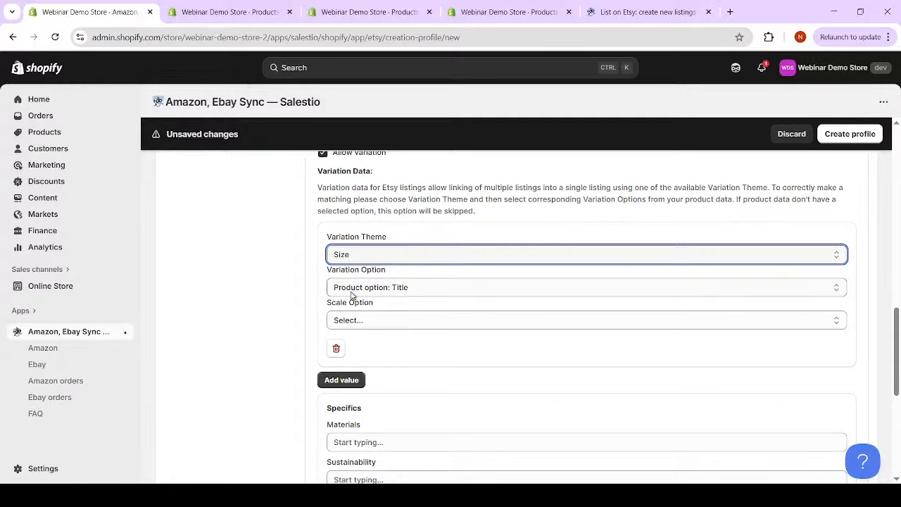
Check which option the T-shirt product's variants use, and return to the creation profile.
left_click(248, 12)
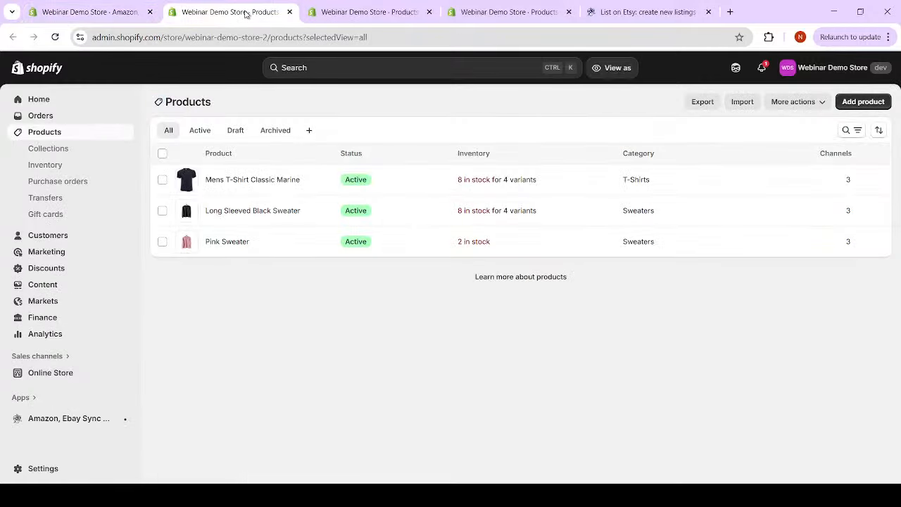
left_click(341, 12)
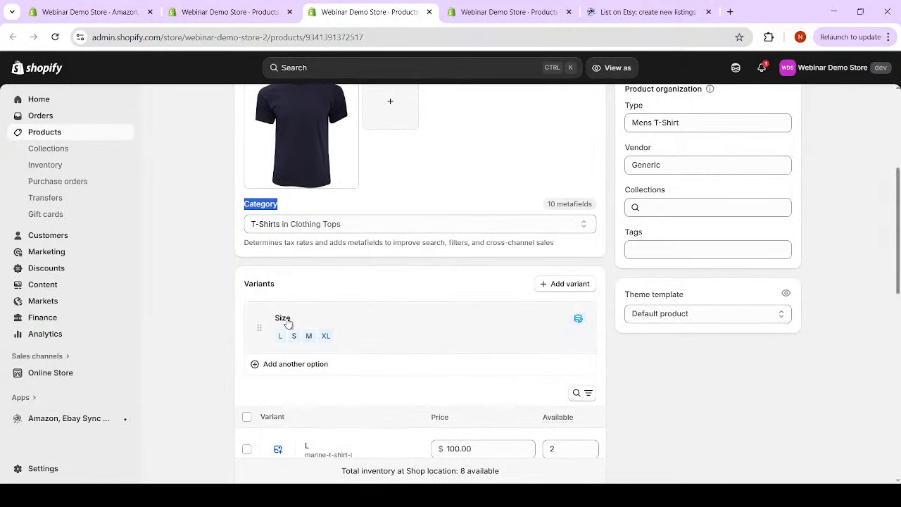
left_click(107, 15)
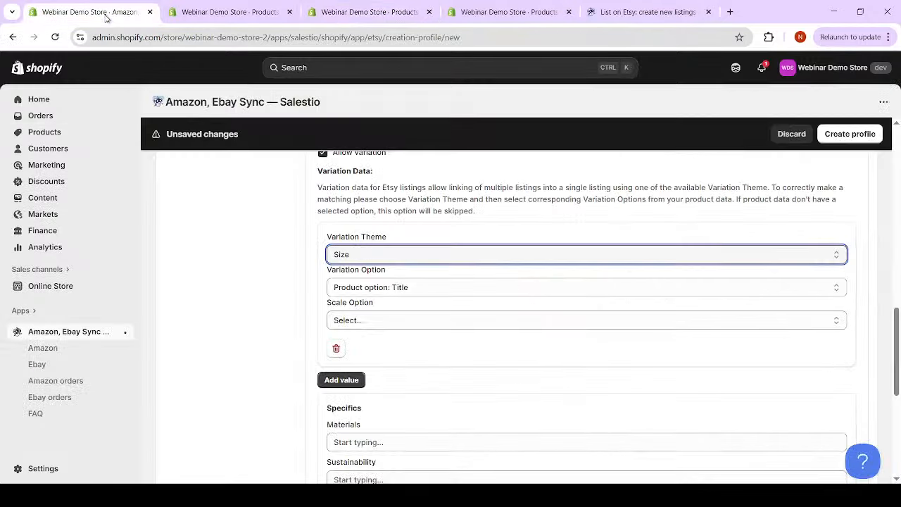
Set the Size theme's variation option to Product option: Size and its scale option to Letter size.
left_click(393, 295)
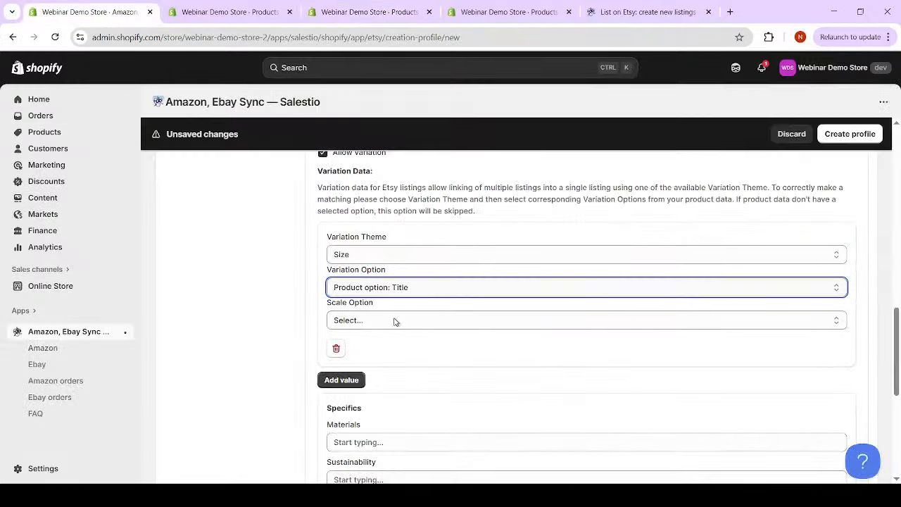
left_click(395, 323)
left_click(281, 301)
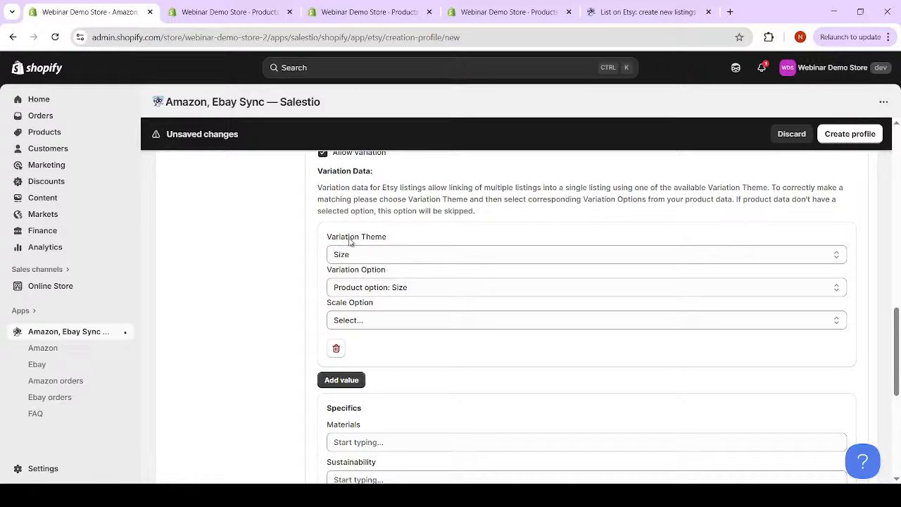
left_click(392, 320)
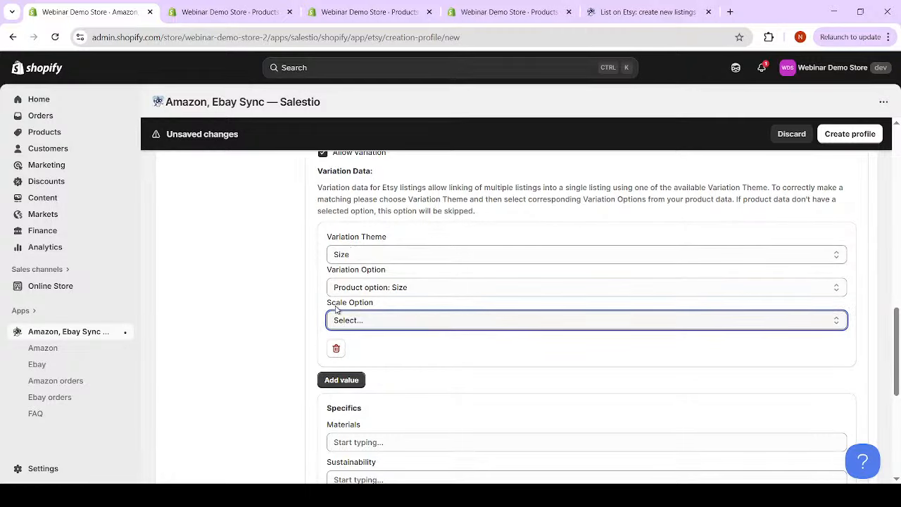
left_click(375, 353)
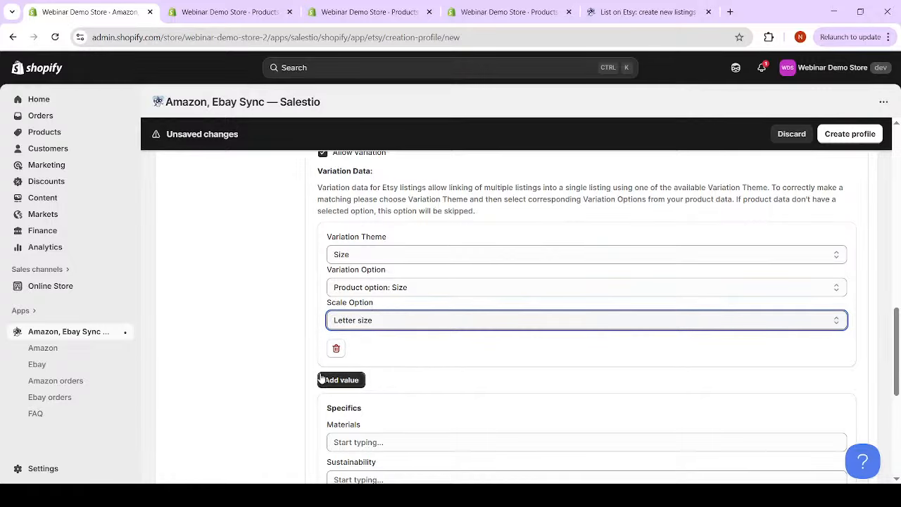
scroll(376, 387, "up", 2)
scroll(376, 387, "down", 3)
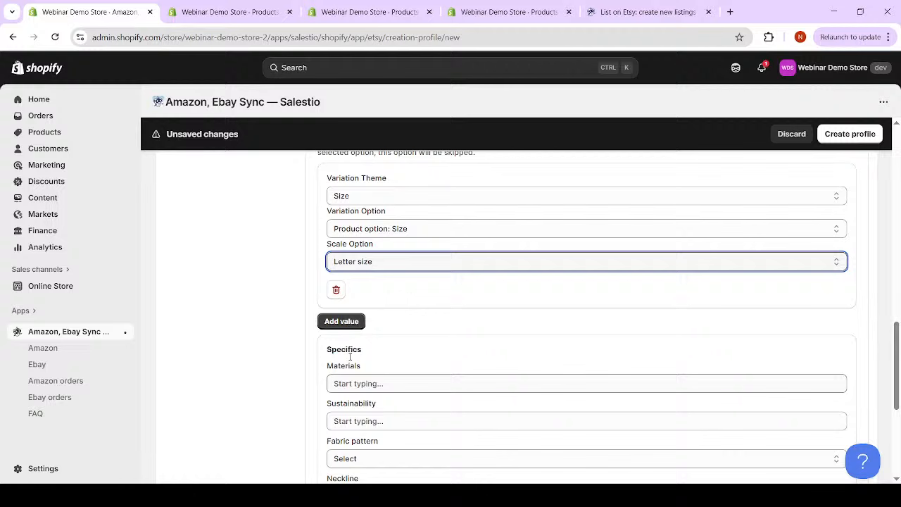
Add a second variation value and append the Mens T-Shirt mapping to the profile's Mapping list.
left_click(352, 319)
scroll(451, 311, "up", 2)
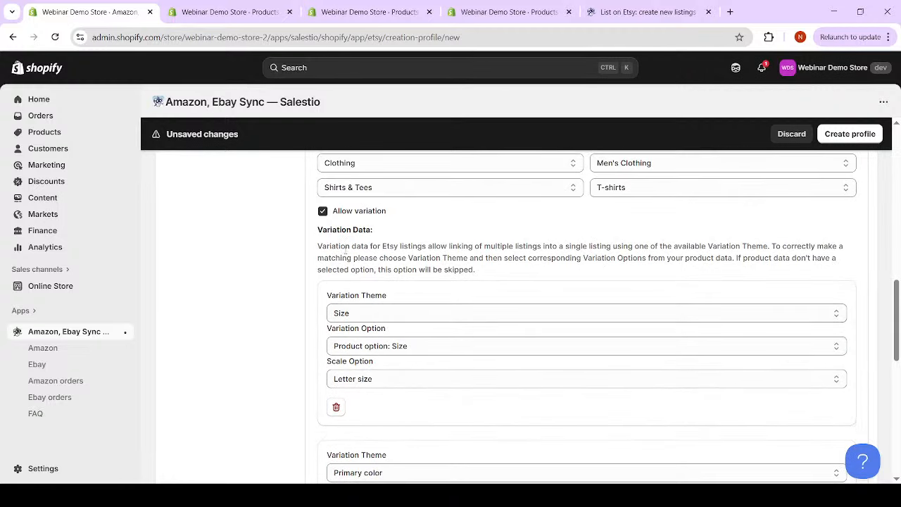
scroll(197, 380, "down", 9)
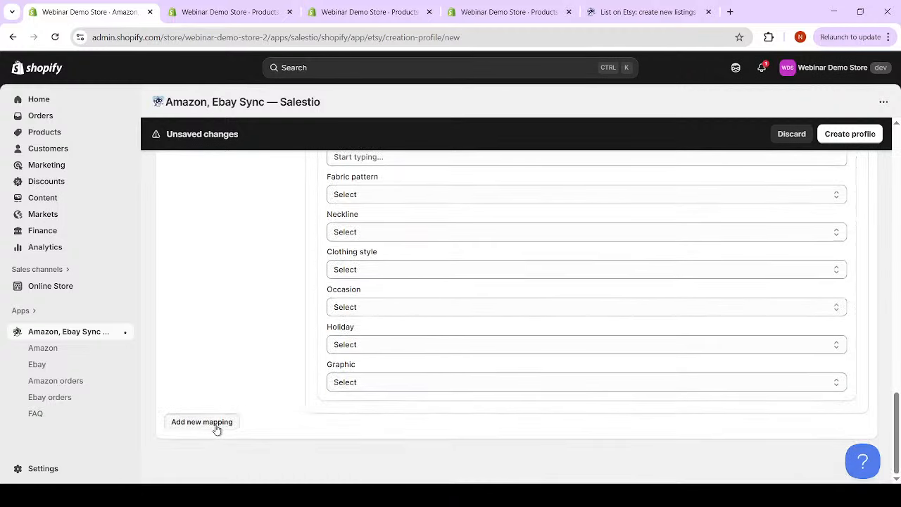
left_click(216, 425)
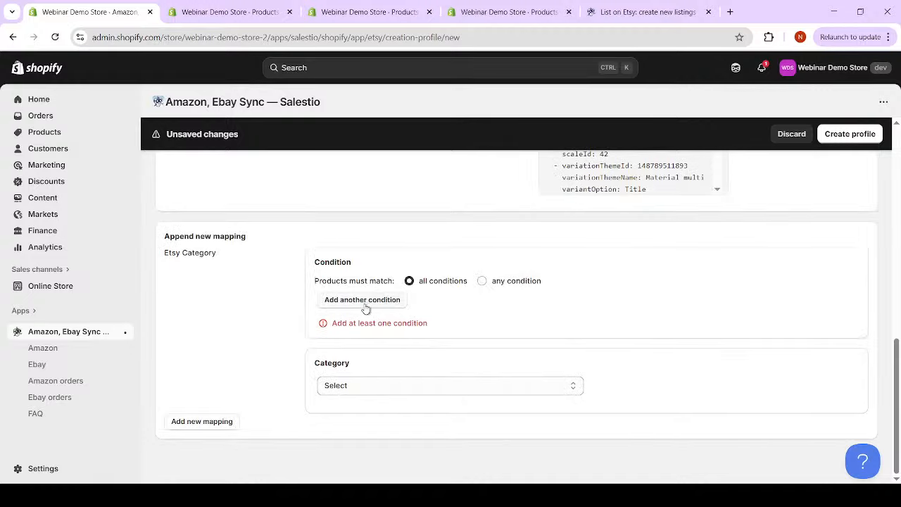
scroll(378, 299, "up", 2)
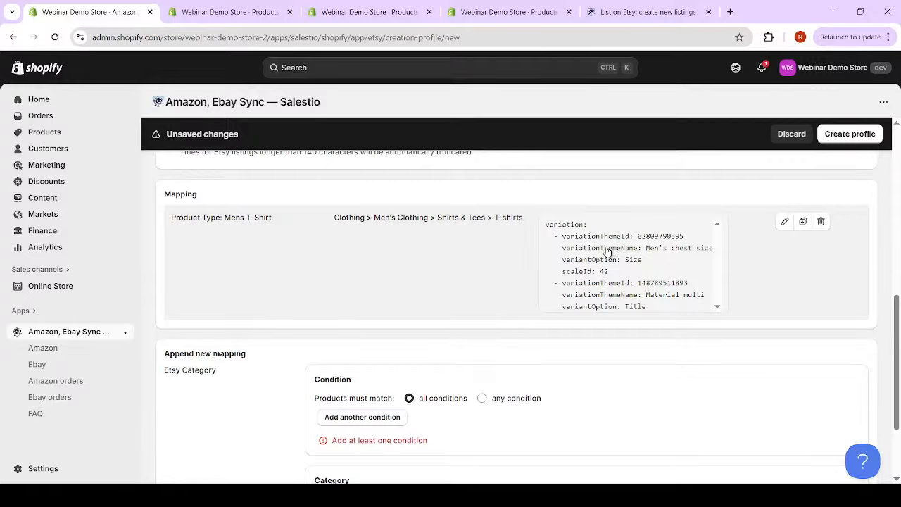
Create the Demo creation profile with the appended Mens T-Shirt mapping.
scroll(625, 242, "down", 2)
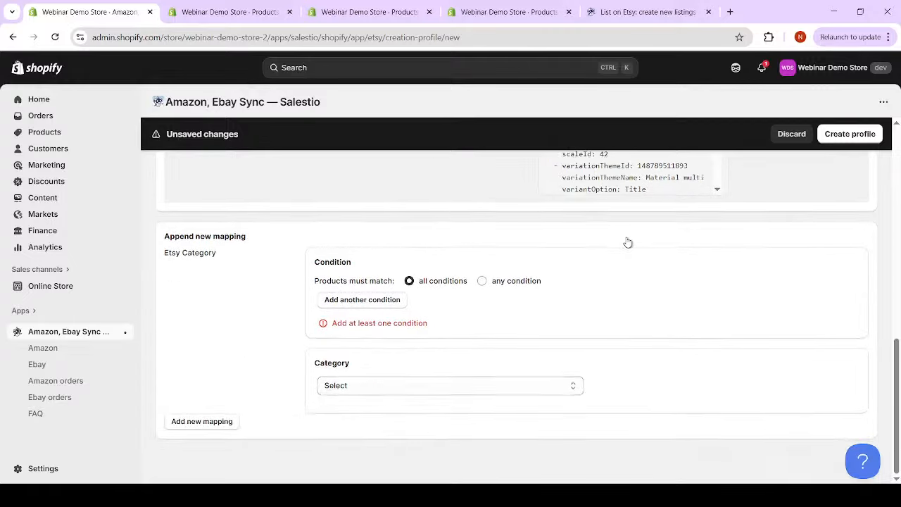
scroll(628, 242, "up", 2)
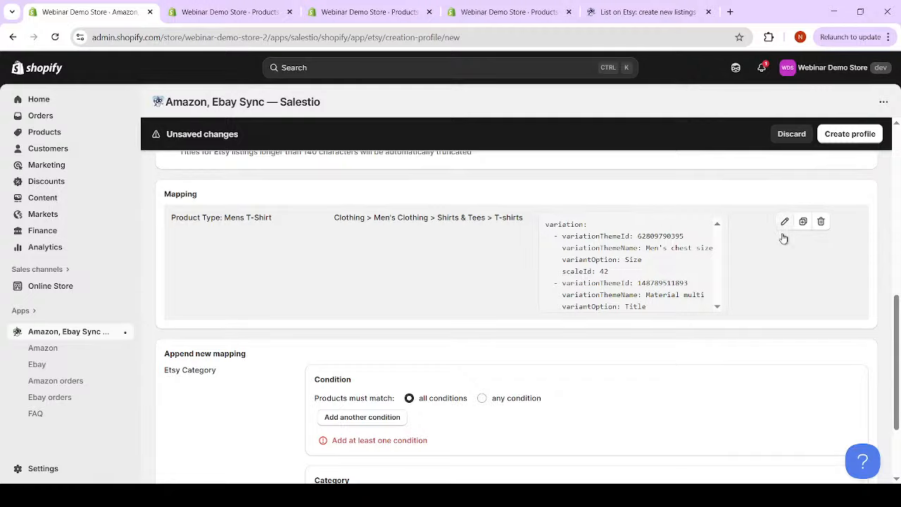
scroll(784, 239, "up", 2)
left_click(853, 135)
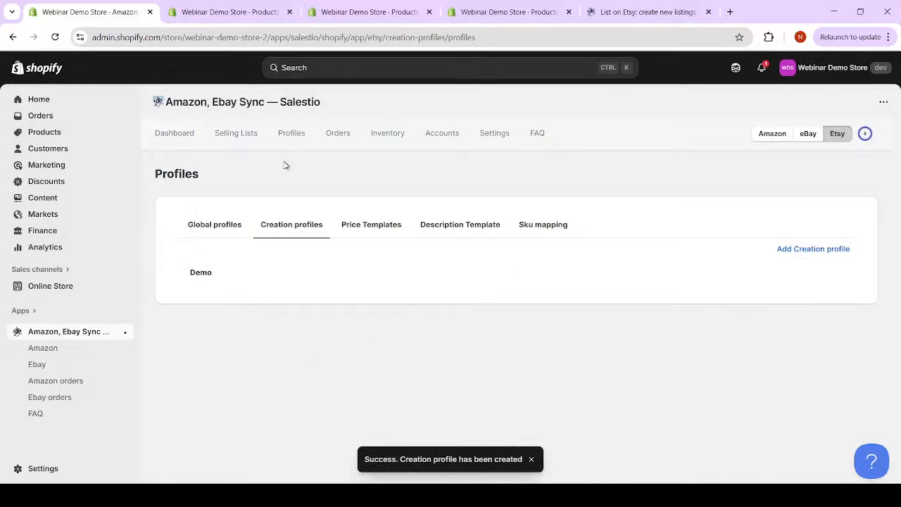
Edit the Demo selling list to allow product creation, assign the Demo creation profile, and save the list.
left_click(238, 131)
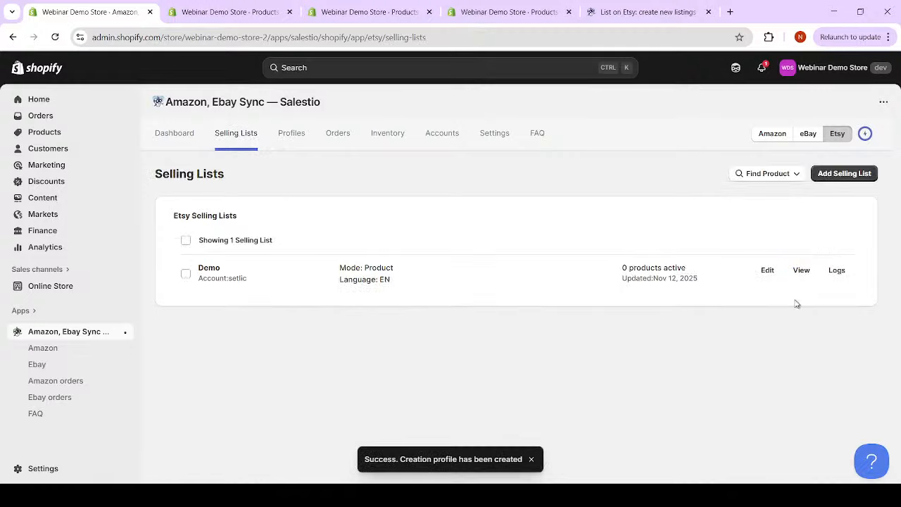
left_click(768, 271)
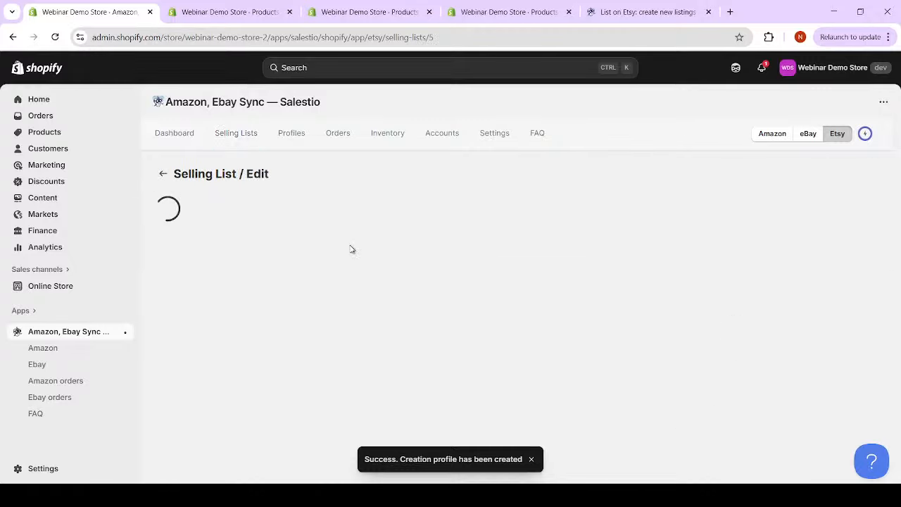
scroll(333, 278, "down", 1)
scroll(334, 278, "down", 4)
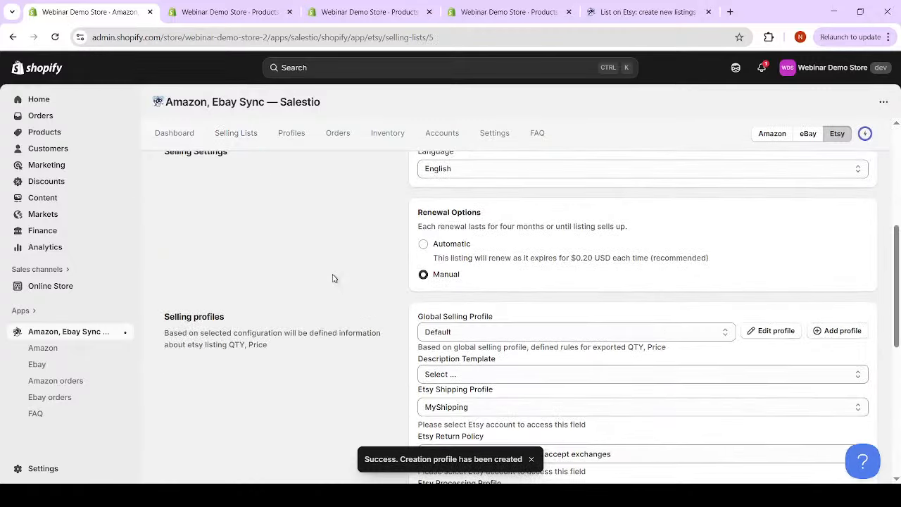
scroll(409, 294, "down", 3)
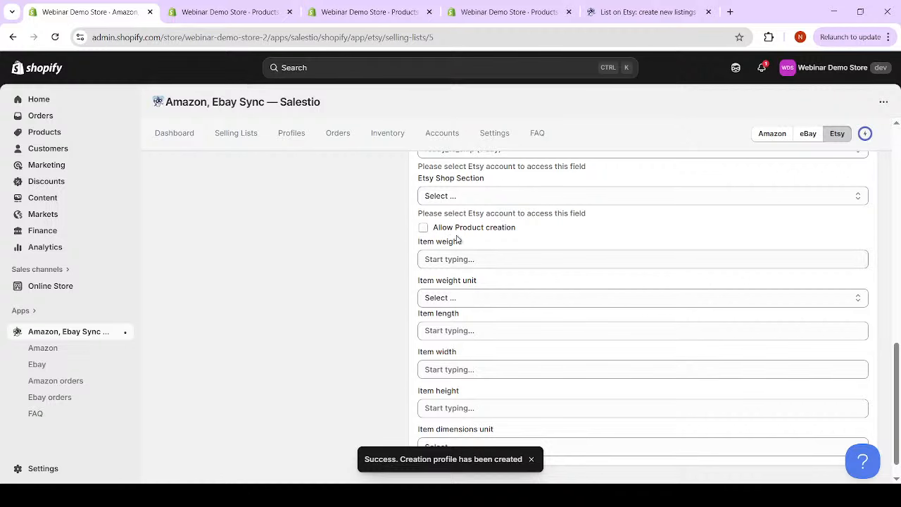
left_click(462, 232)
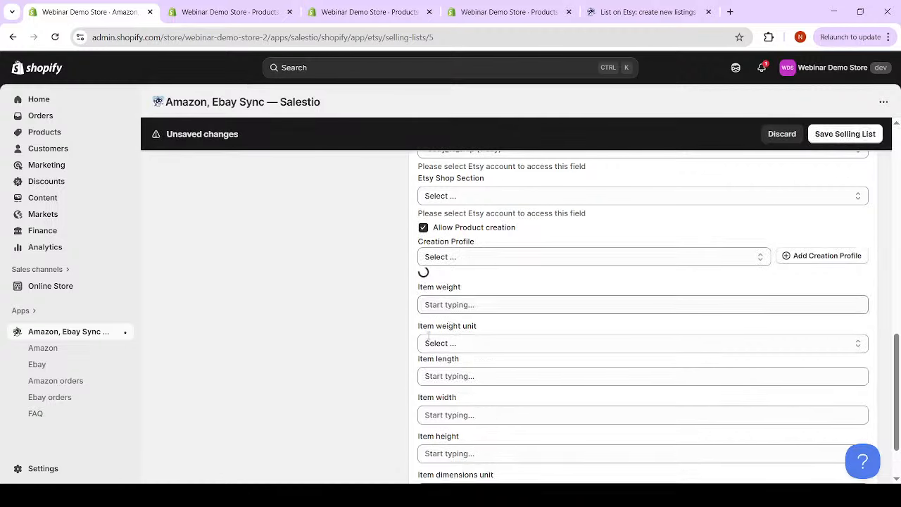
left_click(478, 258)
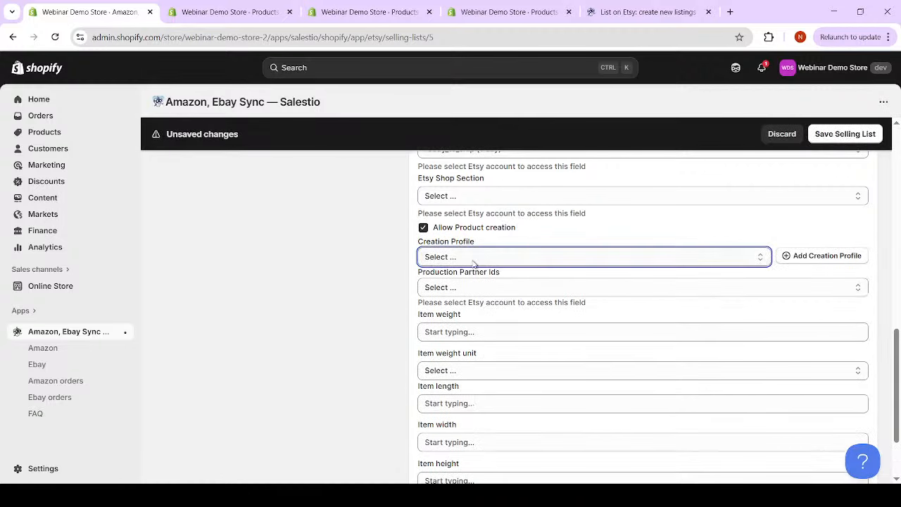
left_click(435, 289)
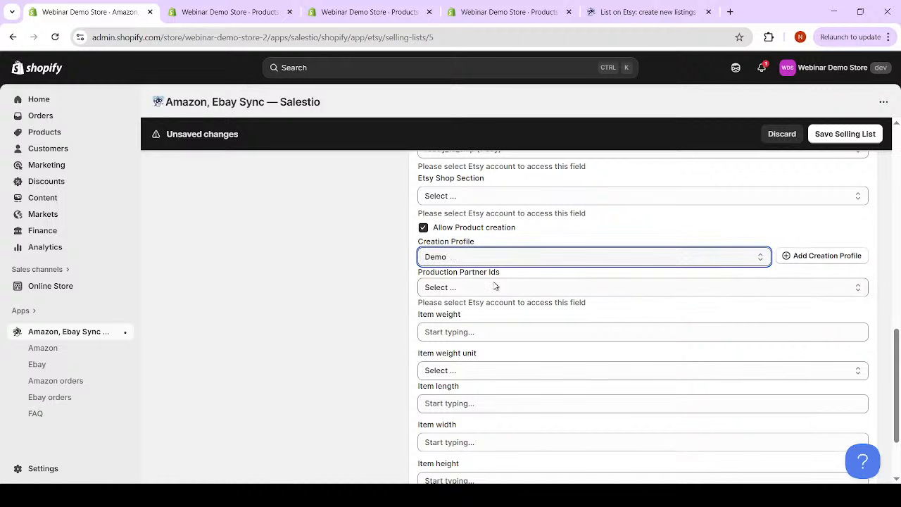
left_click(855, 135)
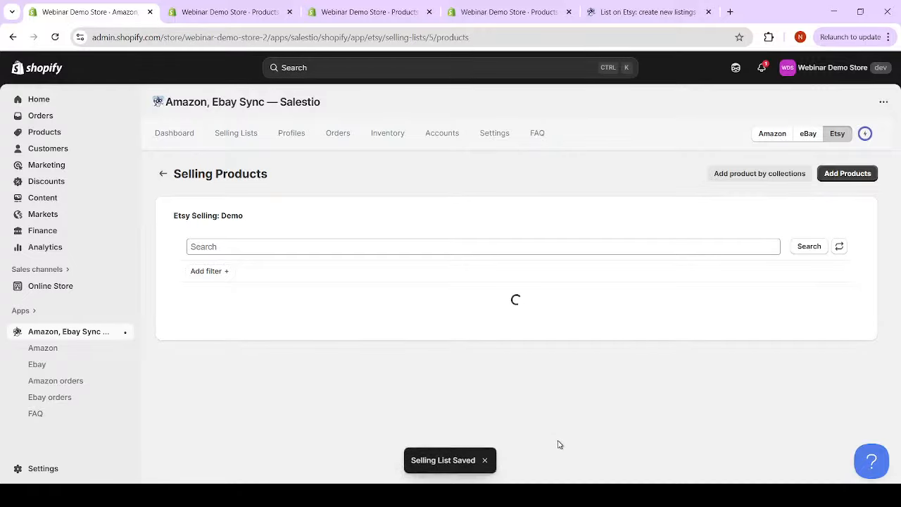
Select only Mens T-Shirt Classic Marine among the Demo list's selling products and send it to Etsy.
scroll(416, 336, "down", 3)
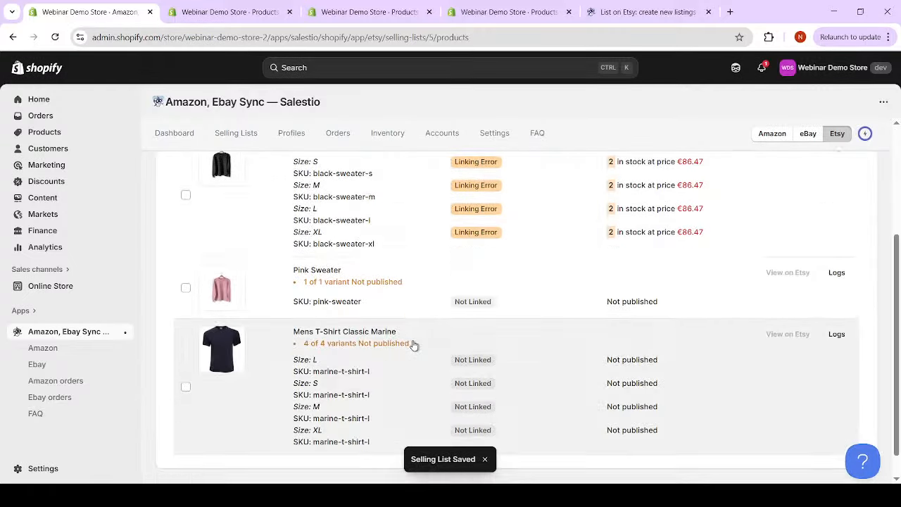
scroll(412, 342, "up", 2)
scroll(414, 327, "down", 2)
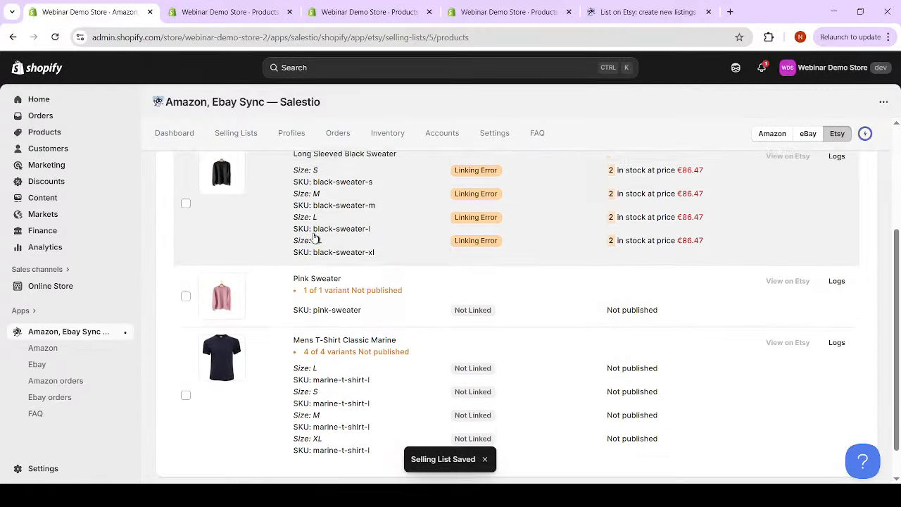
scroll(288, 235, "up", 1)
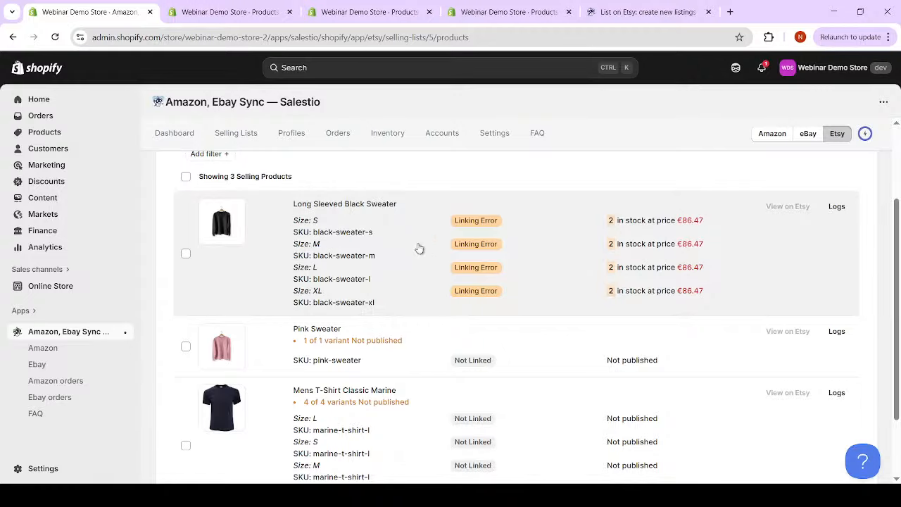
scroll(331, 246, "down", 1)
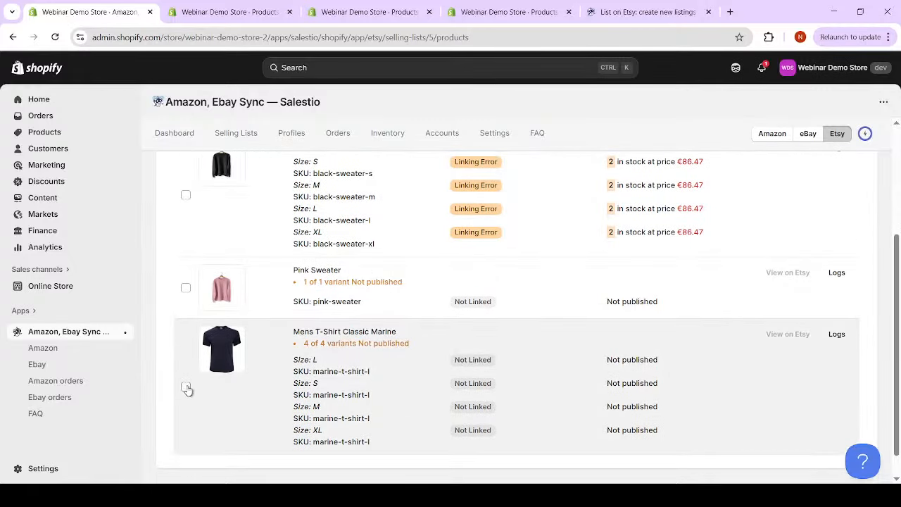
left_click(185, 389)
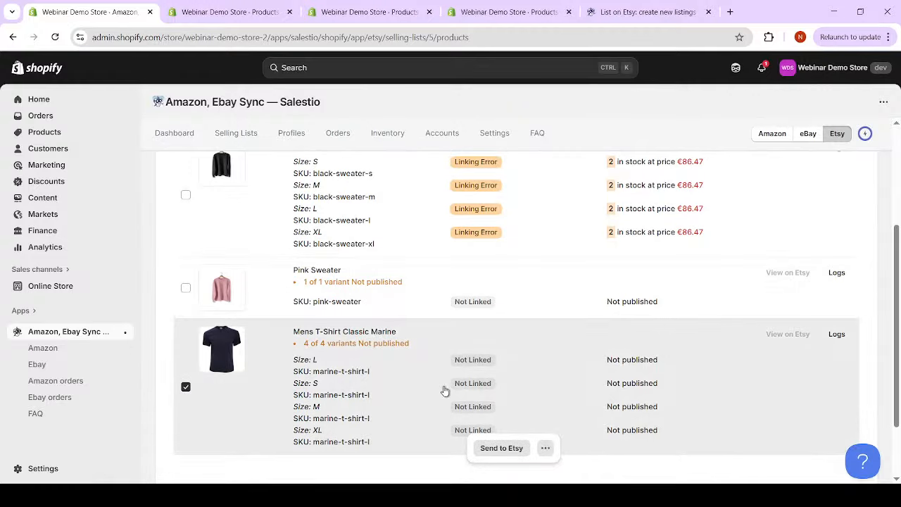
scroll(450, 386, "down", 1)
left_click(494, 425)
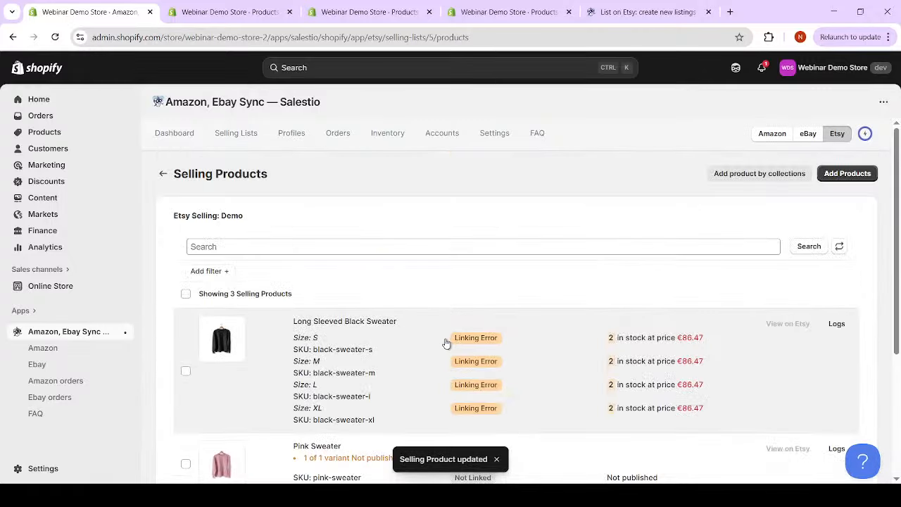
Refresh the selling products and check the linking status of the Mens T-Shirt Classic Marine variants.
scroll(446, 343, "down", 3)
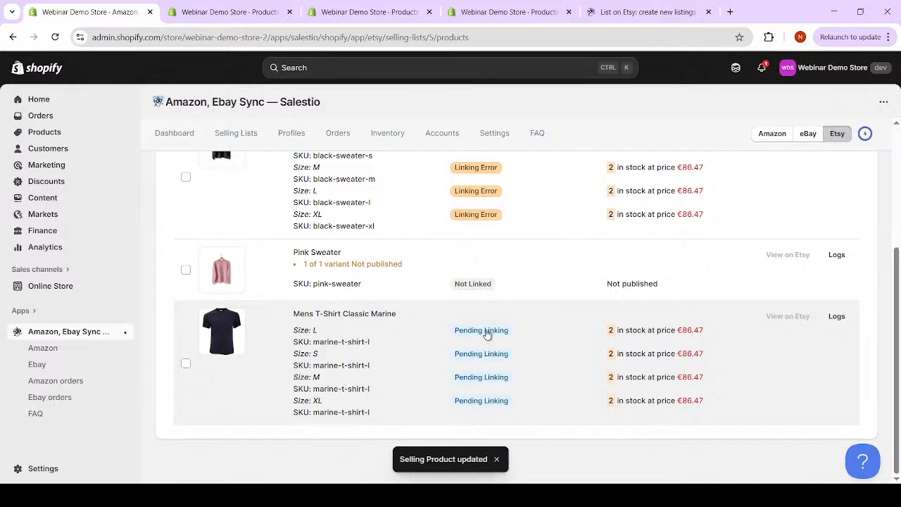
scroll(511, 353, "up", 1)
scroll(777, 265, "up", 2)
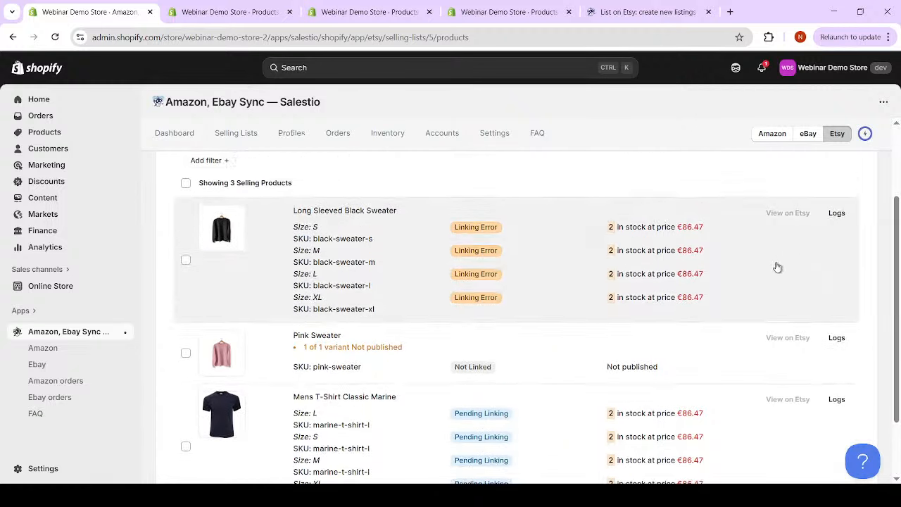
left_click(839, 229)
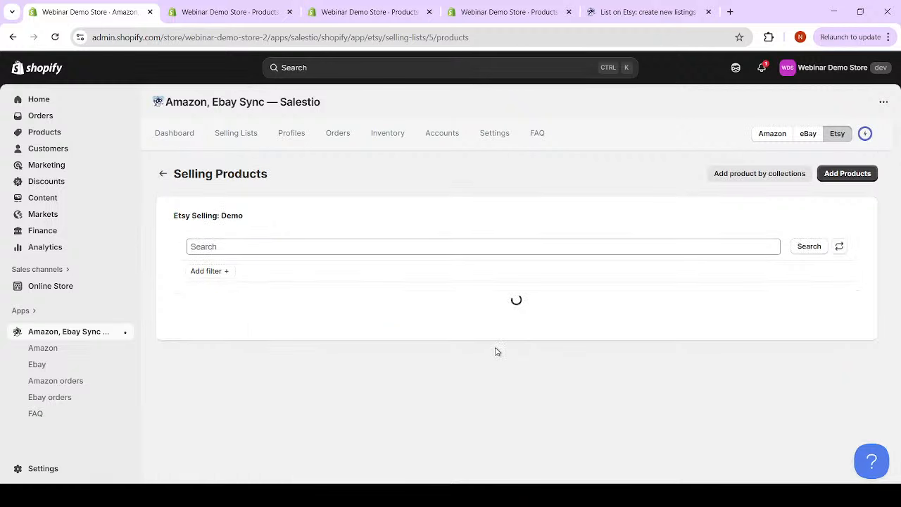
scroll(494, 342, "down", 3)
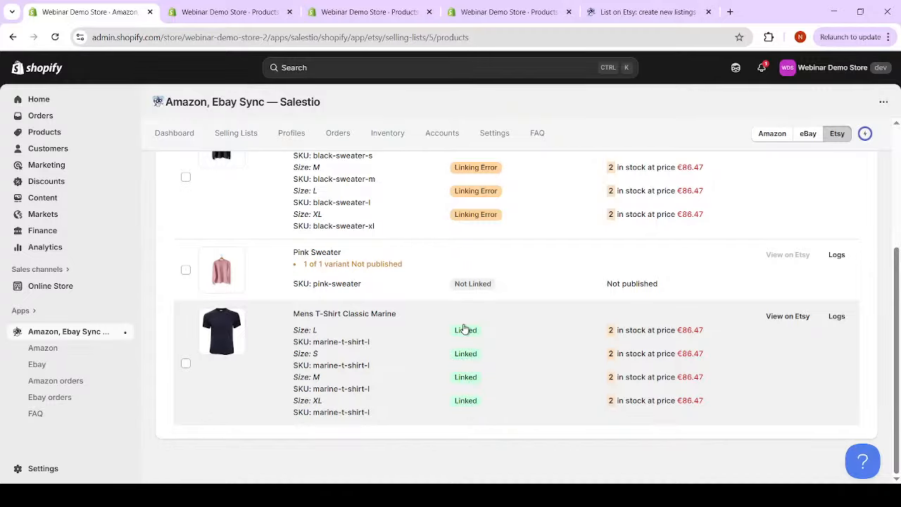
View the Mens T-Shirt Classic Marine listing on Etsy, and return to the Demo list's selling products in Shopify.
left_click(787, 318)
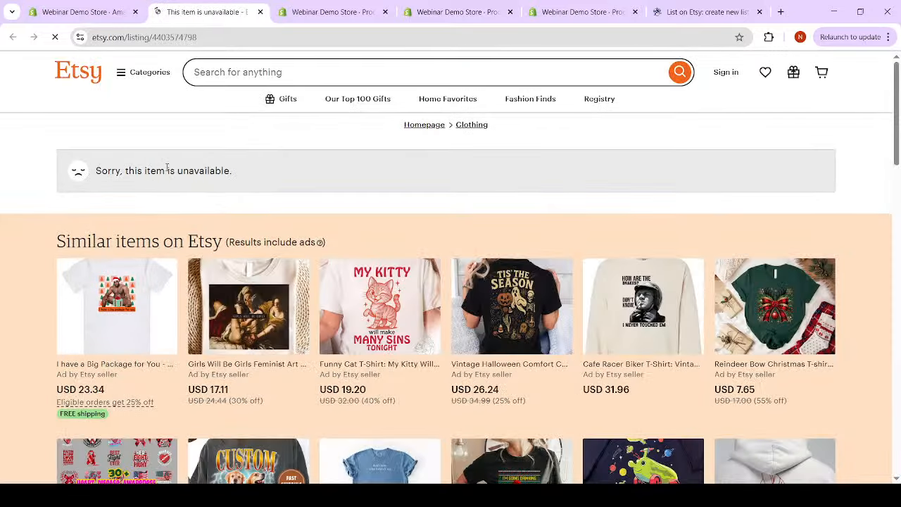
left_click_drag(232, 173, 96, 180)
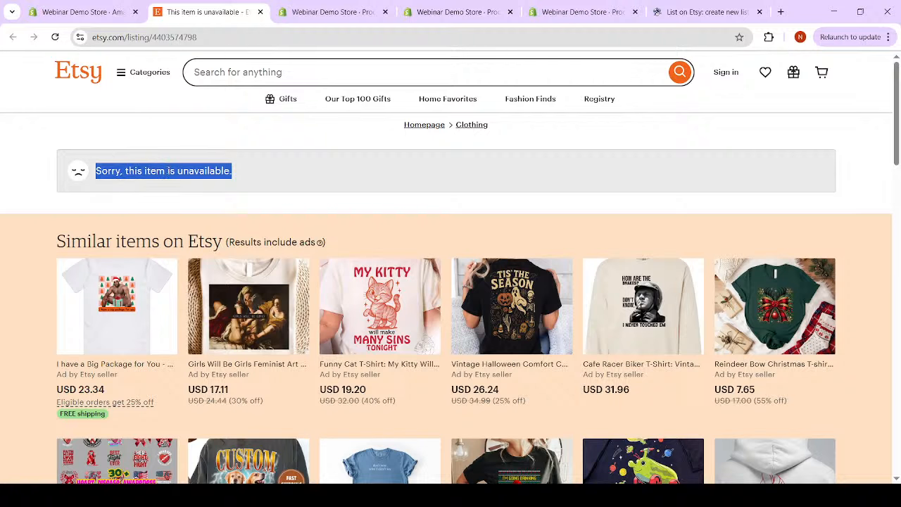
left_click(106, 20)
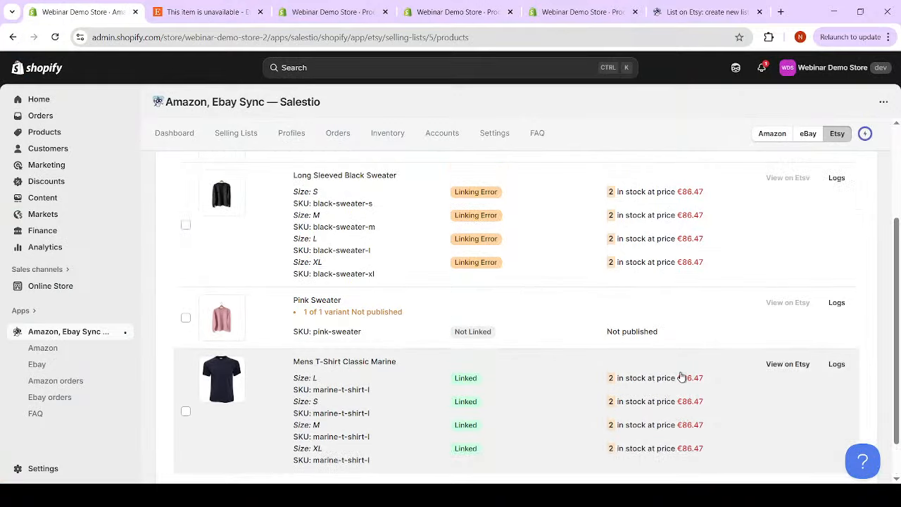
scroll(681, 377, "up", 2)
scroll(692, 370, "down", 2)
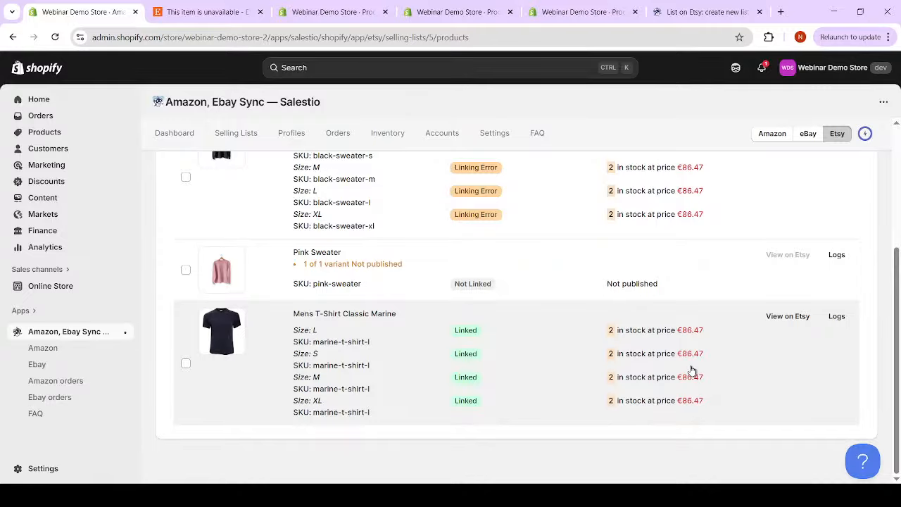
left_click(191, 14)
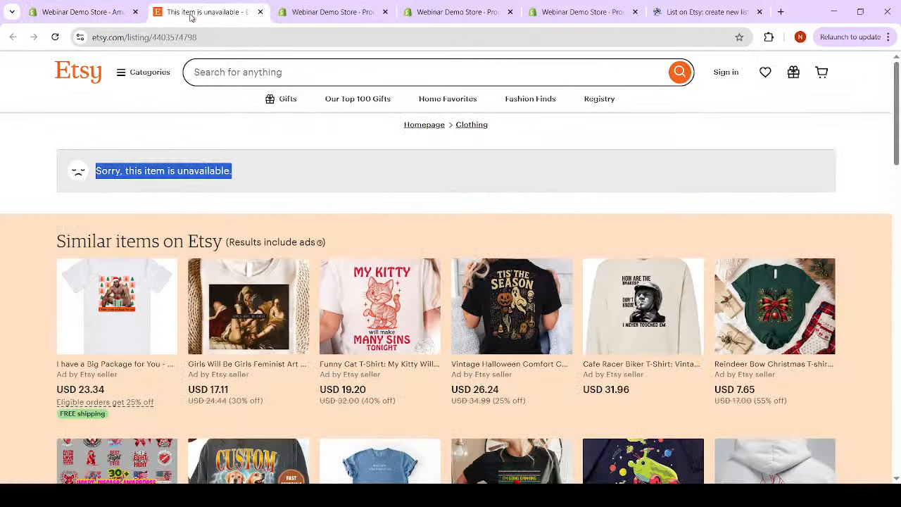
left_click(119, 17)
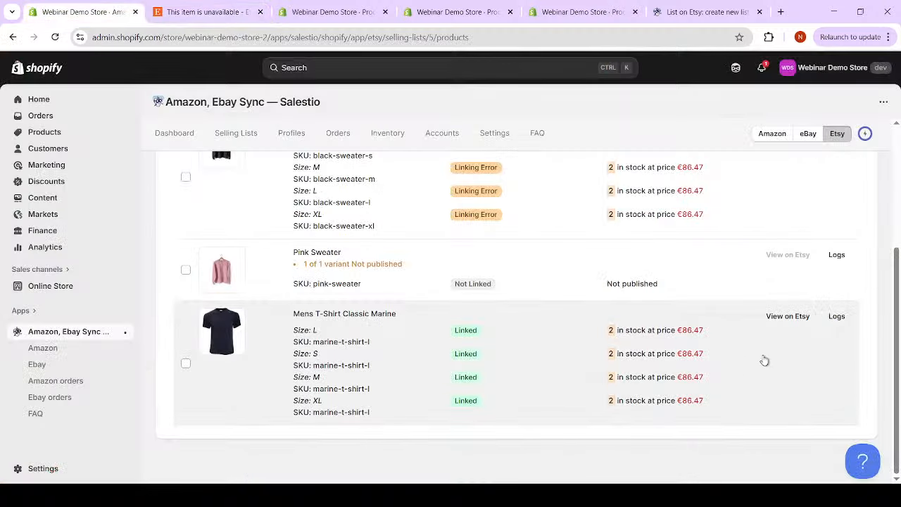
scroll(763, 361, "up", 3)
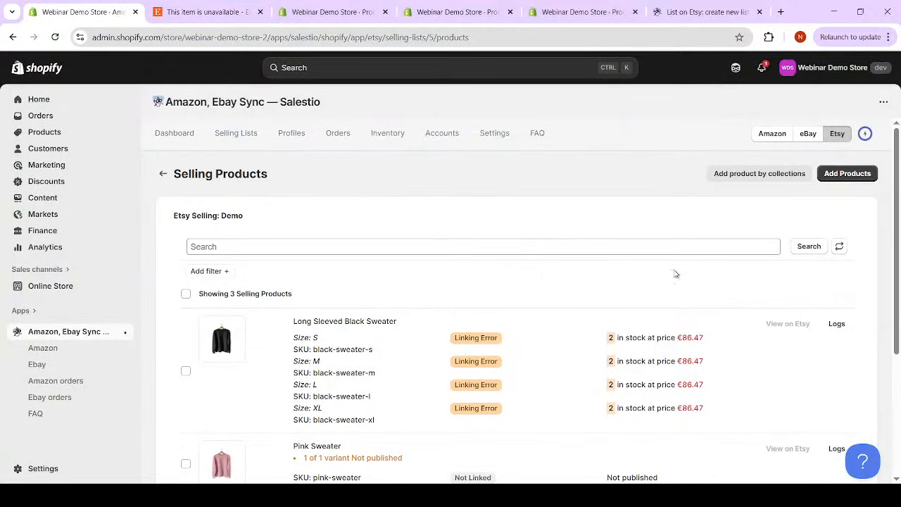
scroll(338, 338, "down", 2)
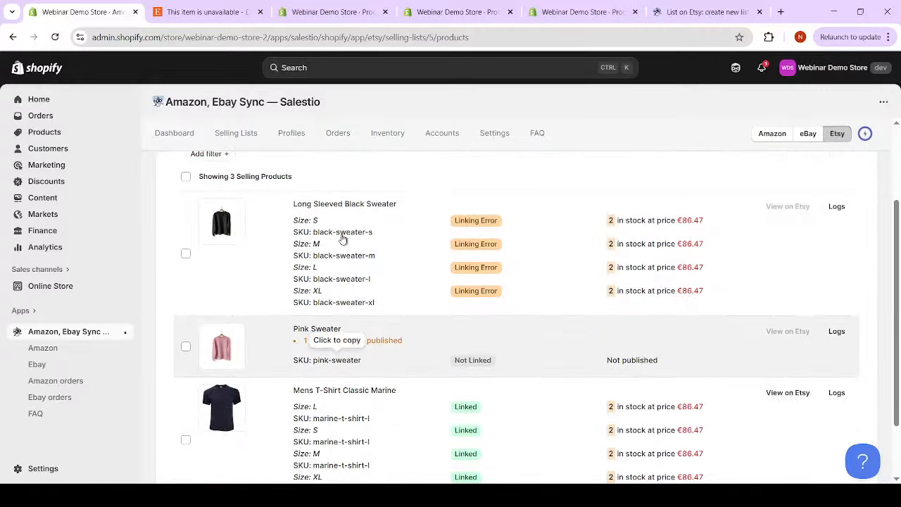
scroll(373, 356, "up", 2)
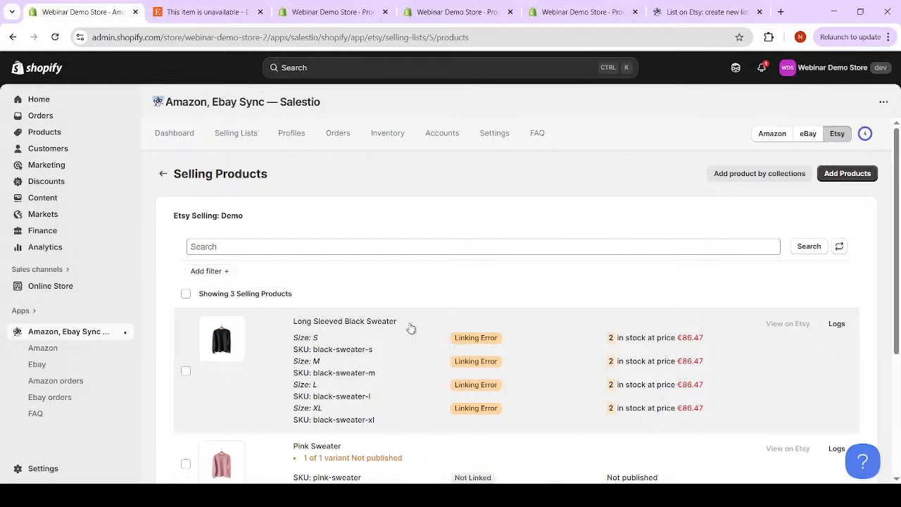
scroll(312, 322, "down", 2)
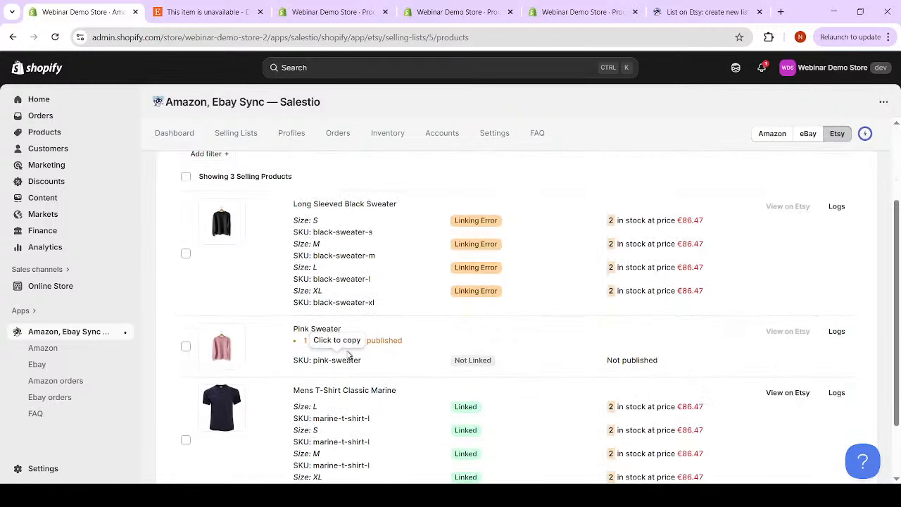
scroll(589, 331, "up", 2)
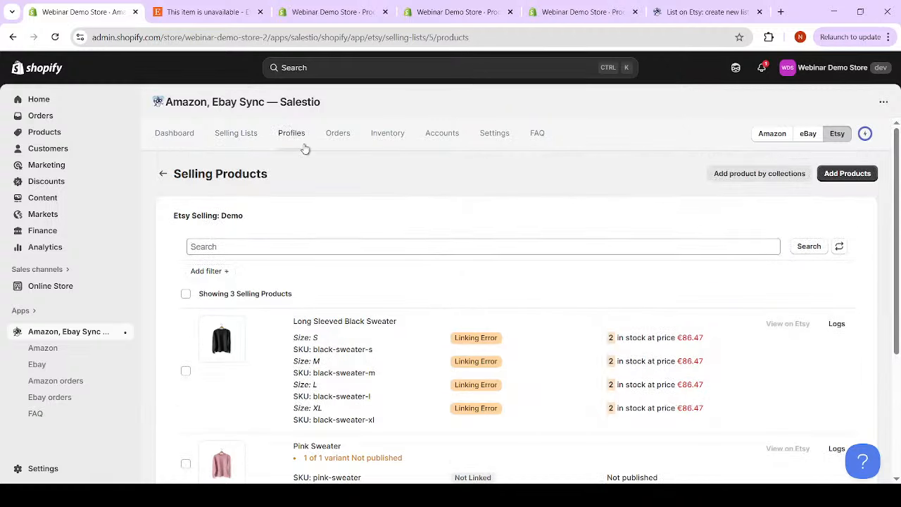
Open the saved Demo creation profile from the Etsy profiles and go to its Mapping list.
left_click(296, 135)
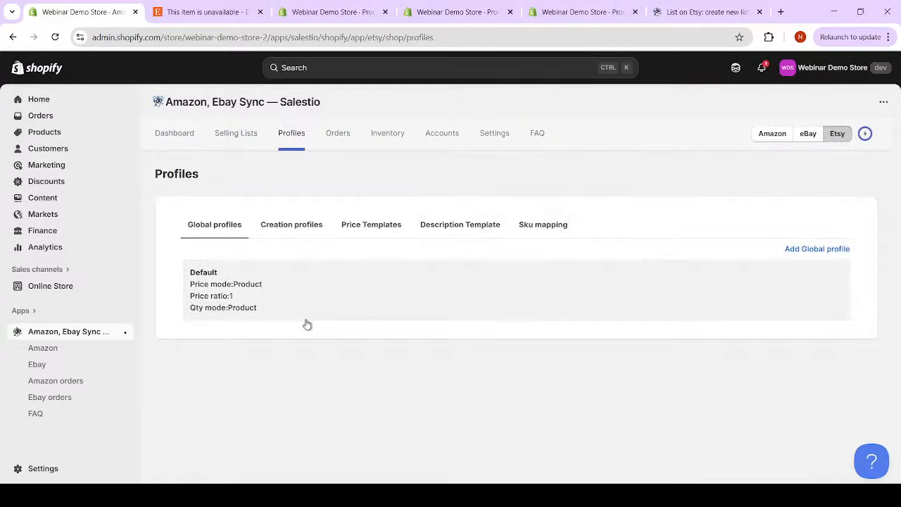
left_click(292, 227)
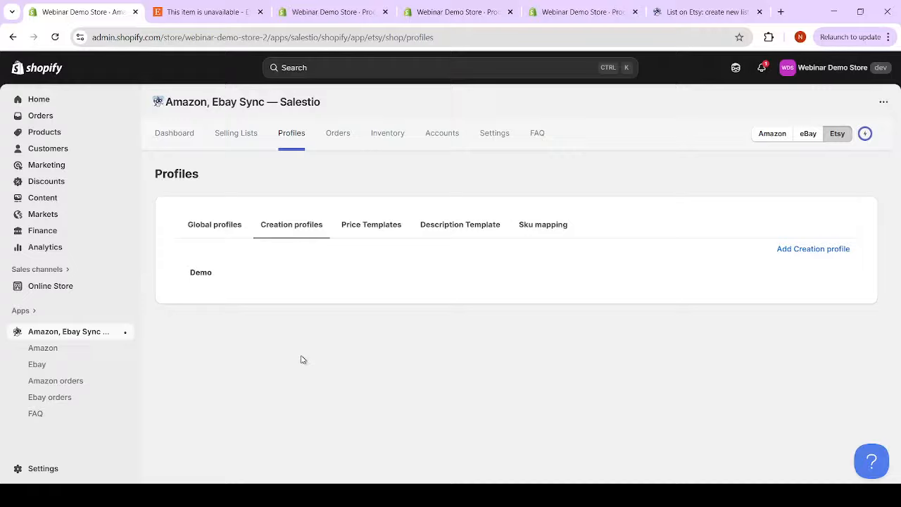
left_click(302, 272)
scroll(329, 361, "down", 3)
scroll(331, 364, "down", 4)
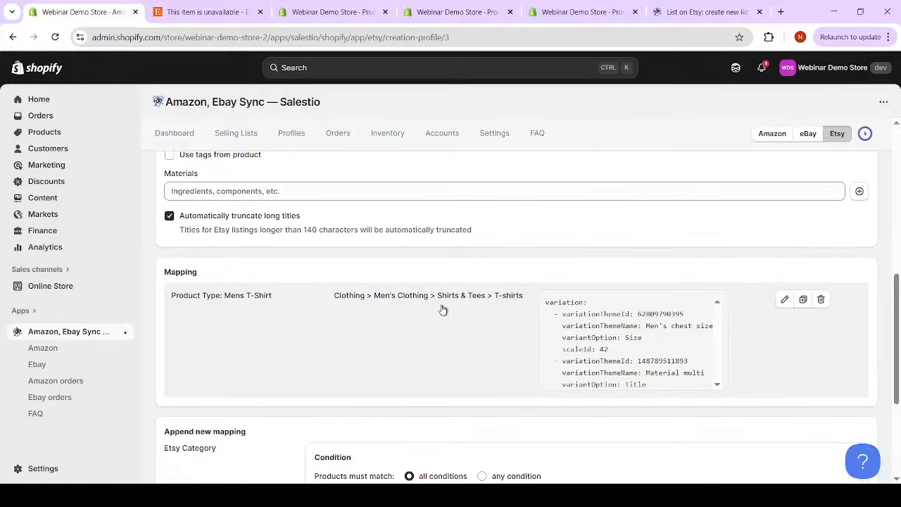
In the Demo profile's new mapping, add a condition matching the product type Sweater.
scroll(362, 321, "down", 1)
scroll(362, 321, "down", 1)
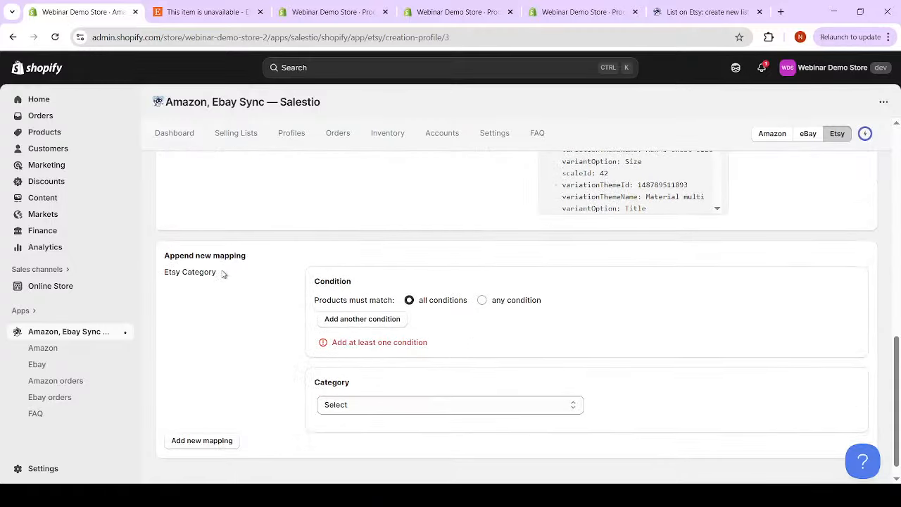
left_click_drag(166, 258, 247, 256)
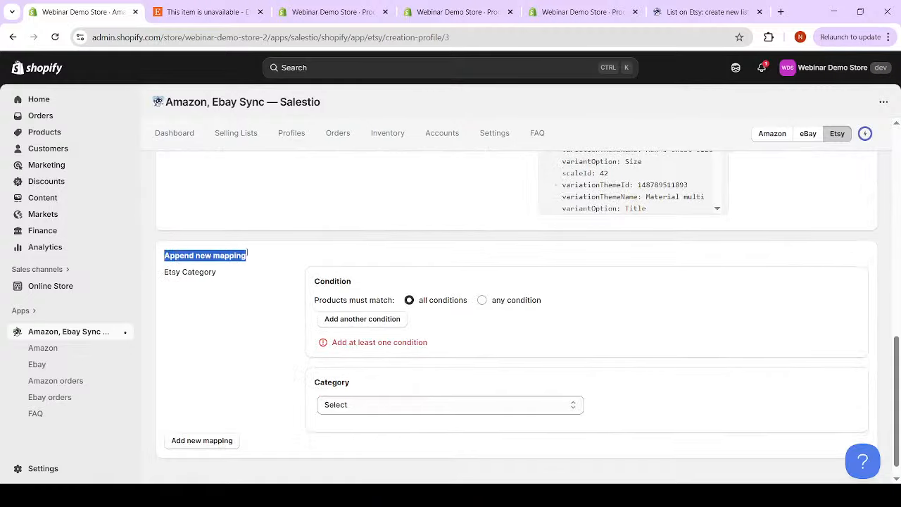
scroll(264, 278, "up", 3)
scroll(276, 285, "up", 4)
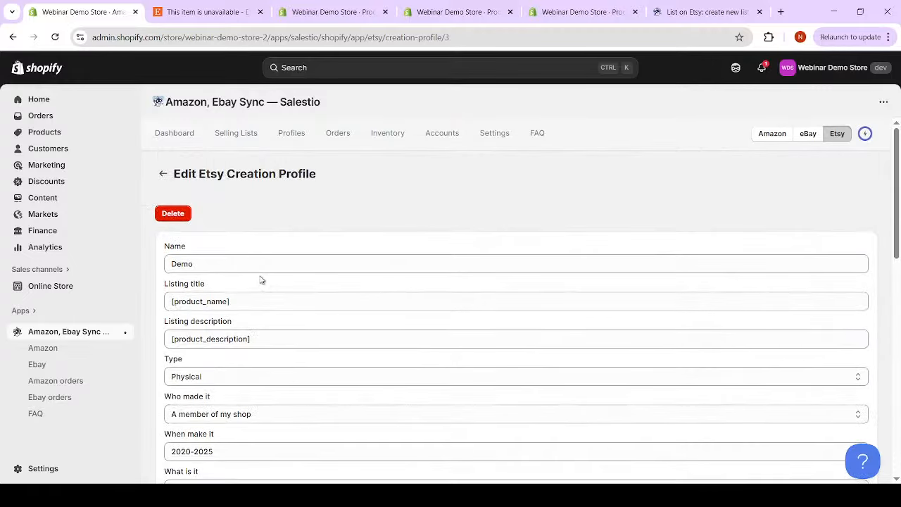
scroll(264, 279, "down", 6)
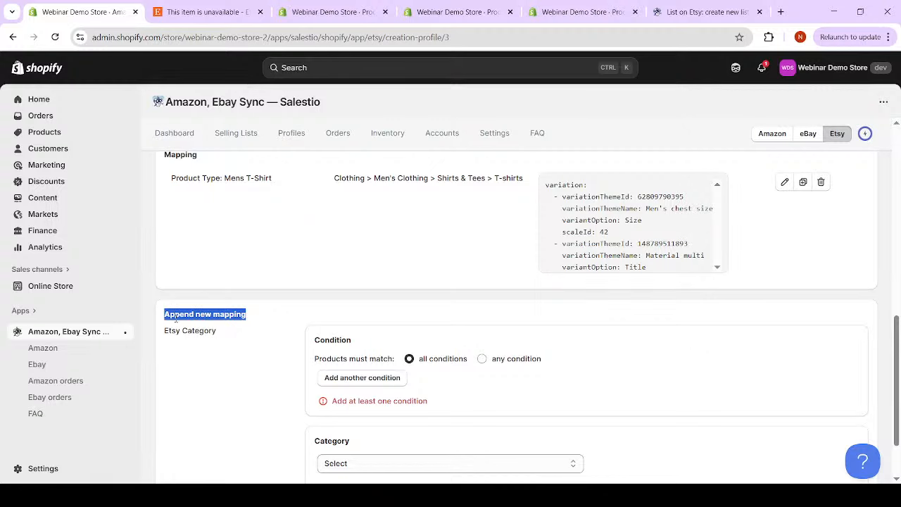
left_click(202, 318)
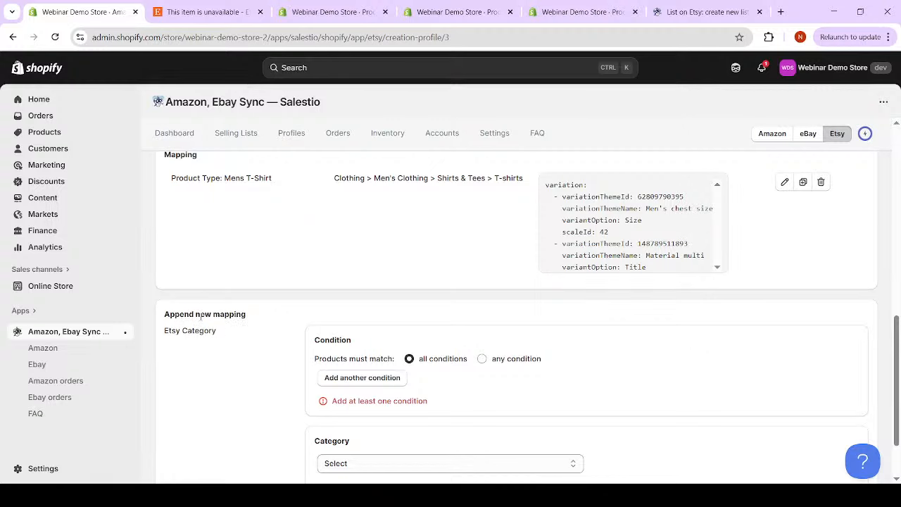
left_click(365, 378)
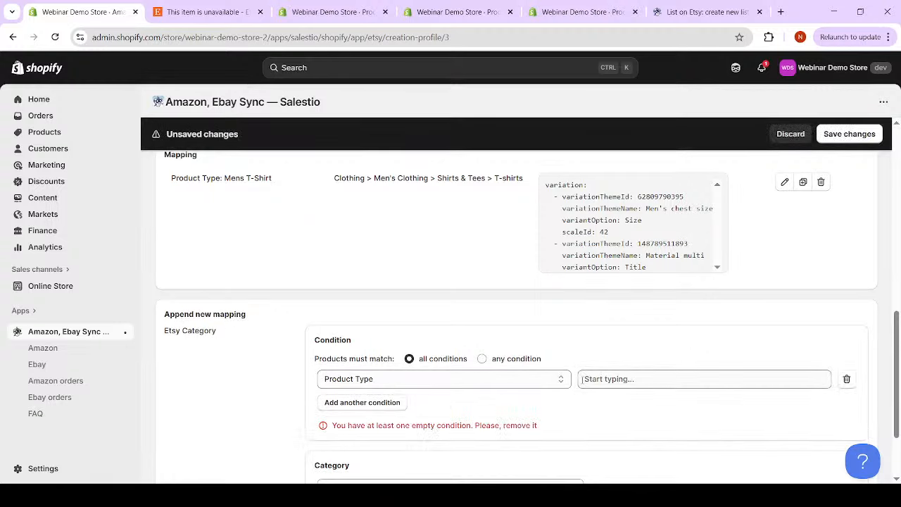
left_click(613, 384)
left_click(604, 405)
scroll(435, 366, "down", 2)
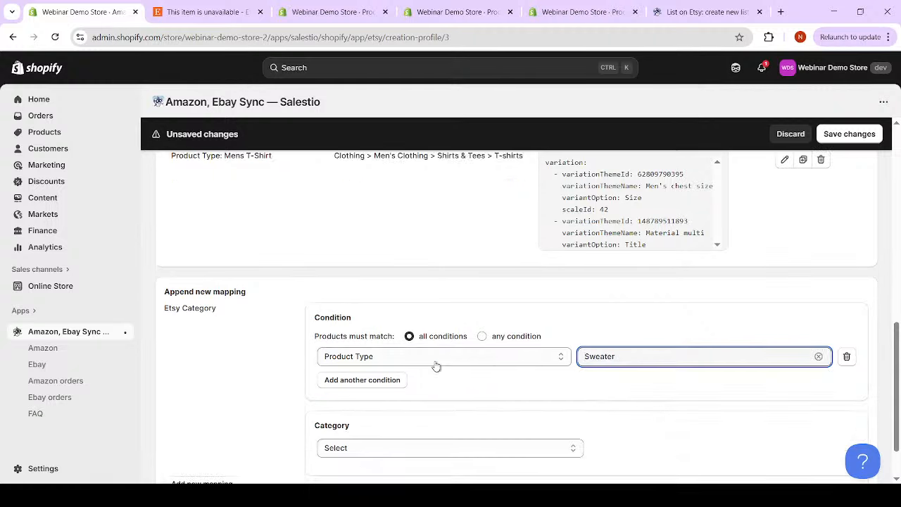
Set the new mapping's Etsy category to Clothing > Women's Clothing > Hoodies & Sweatshirts > Sweatshirts.
left_click(359, 389)
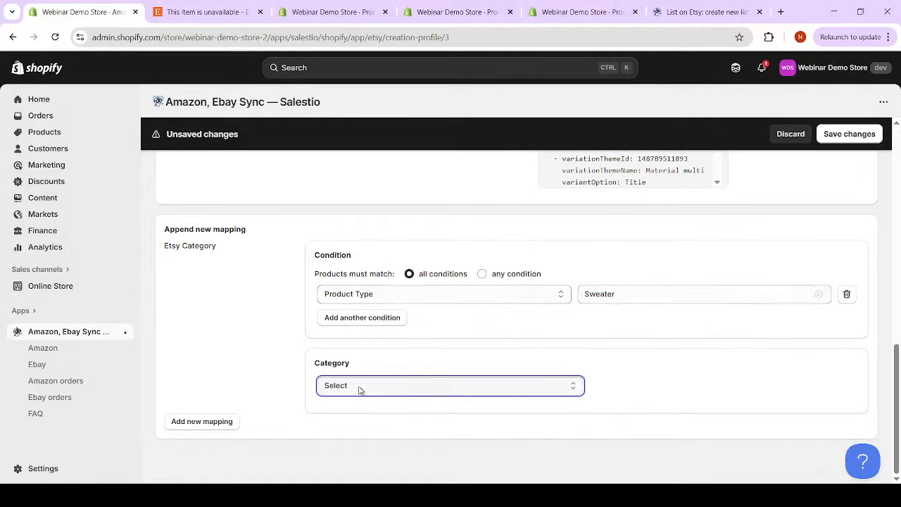
left_click(345, 244)
left_click(624, 389)
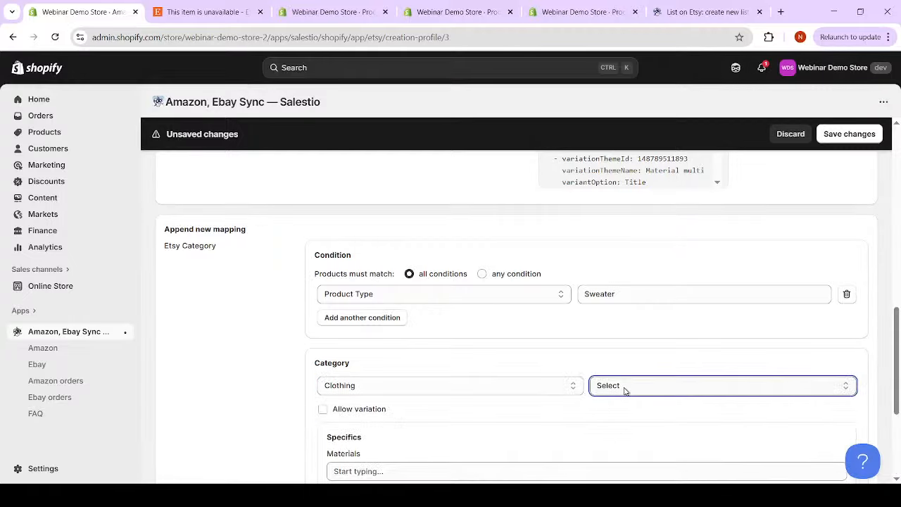
left_click(629, 375)
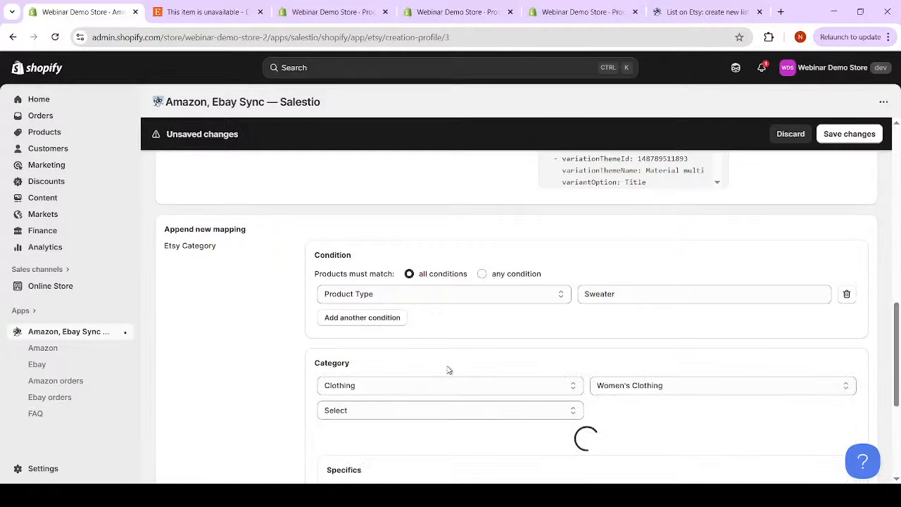
scroll(382, 374, "down", 3)
left_click(381, 238)
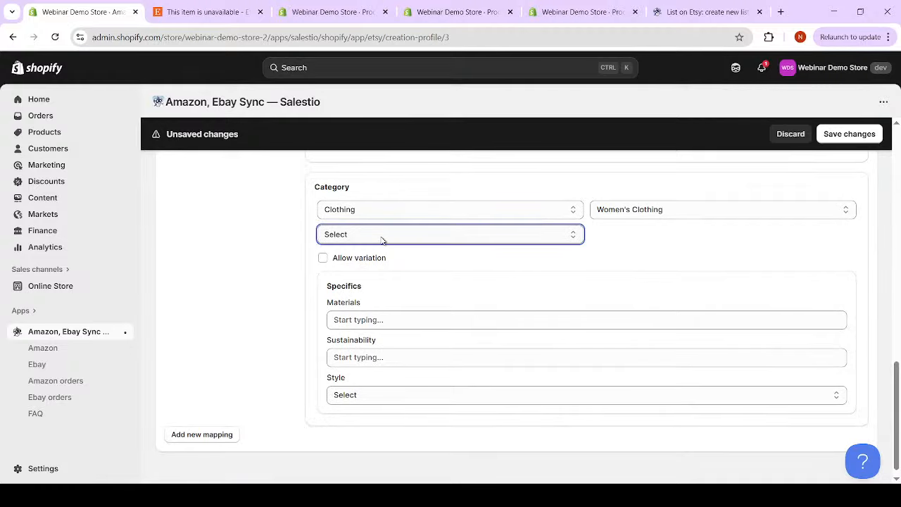
left_click(376, 328)
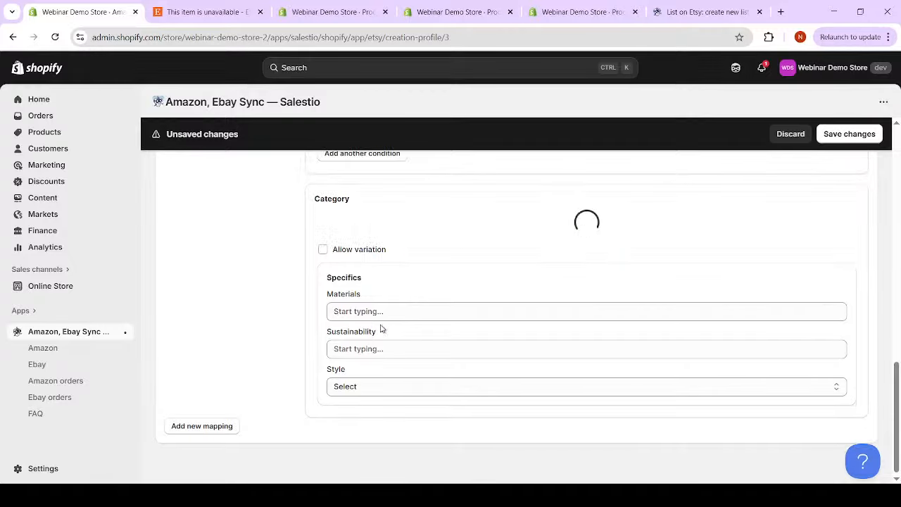
left_click(628, 247)
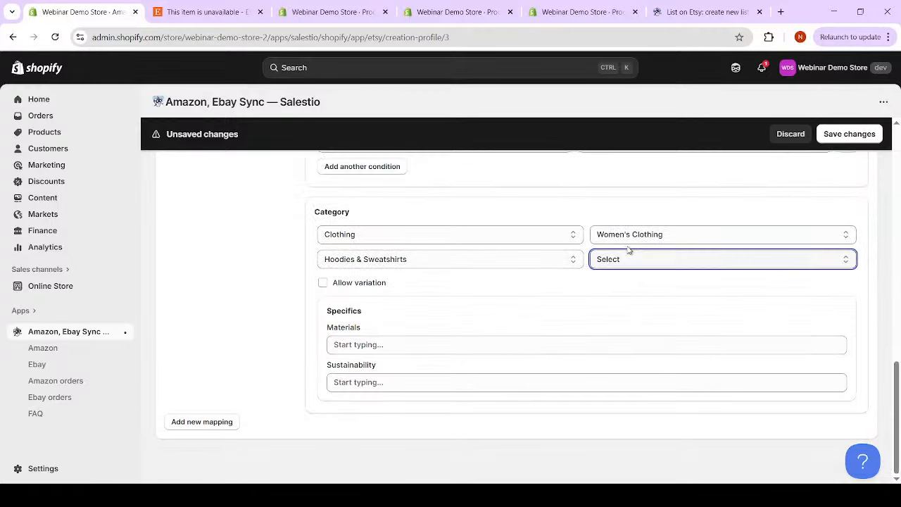
left_click(625, 304)
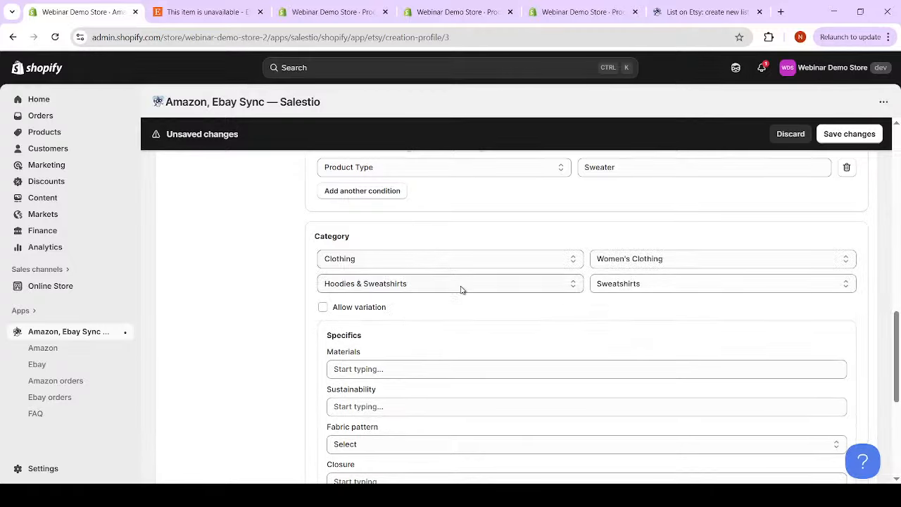
Allow variations for the Sweater mapping, using the Size theme, the Size product option and a scale option.
left_click(338, 310)
scroll(247, 295, "down", 3)
left_click(393, 236)
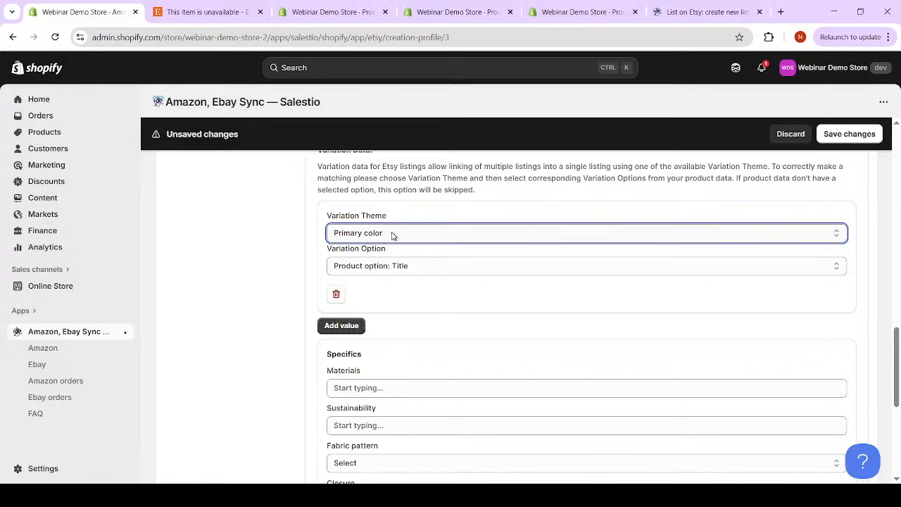
left_click(384, 279)
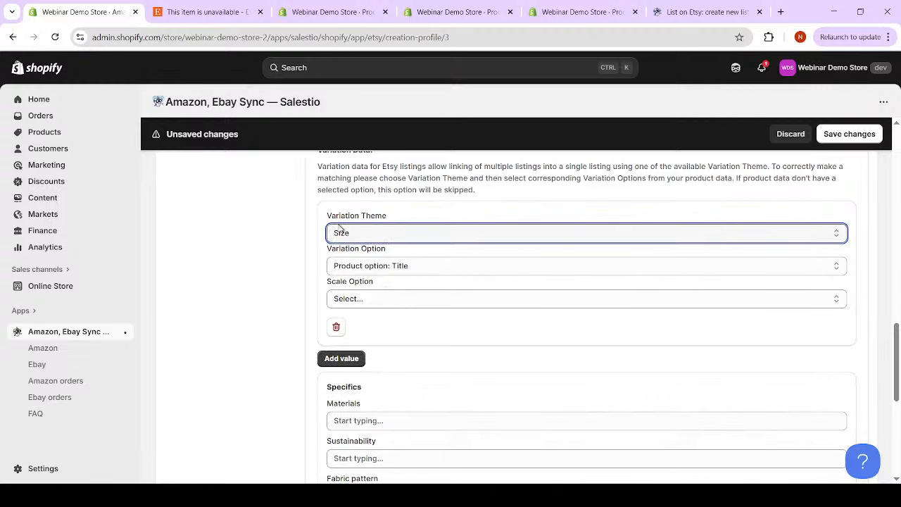
left_click(395, 267)
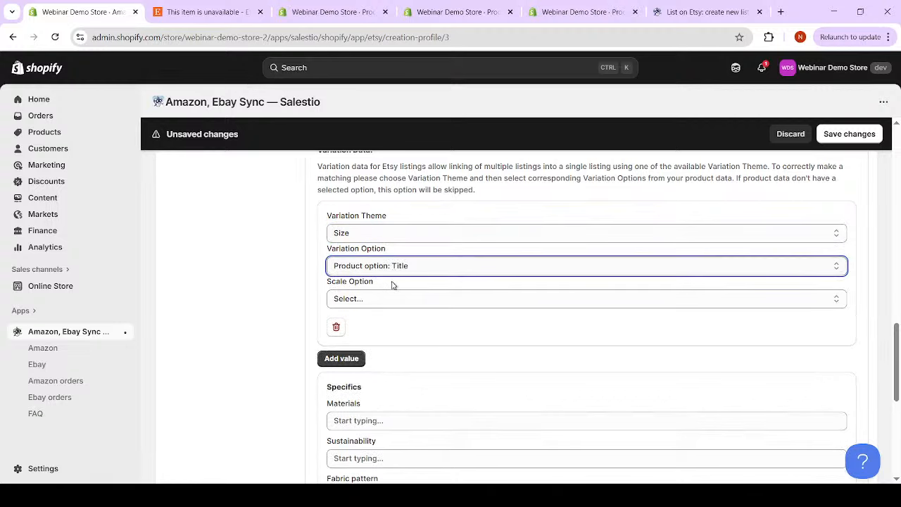
left_click(393, 299)
left_click(342, 298)
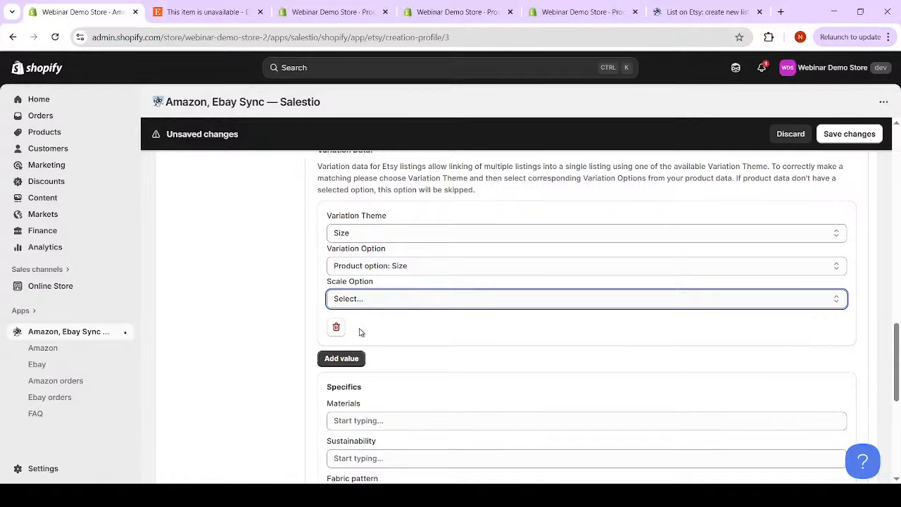
key("Down")
Add the Sweater mapping to the Demo creation profile, save the changes, and go to the Etsy selling lists.
scroll(254, 317, "down", 3)
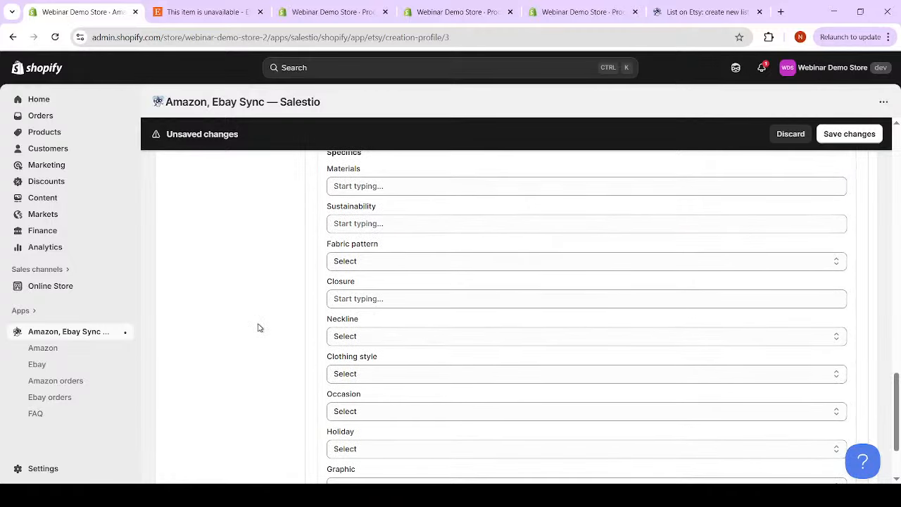
scroll(257, 327, "down", 3)
left_click(215, 424)
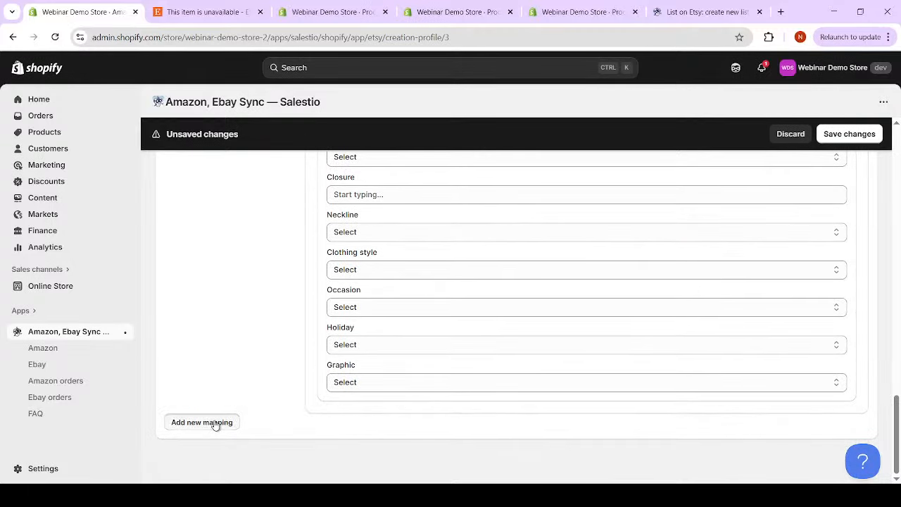
scroll(429, 345, "up", 4)
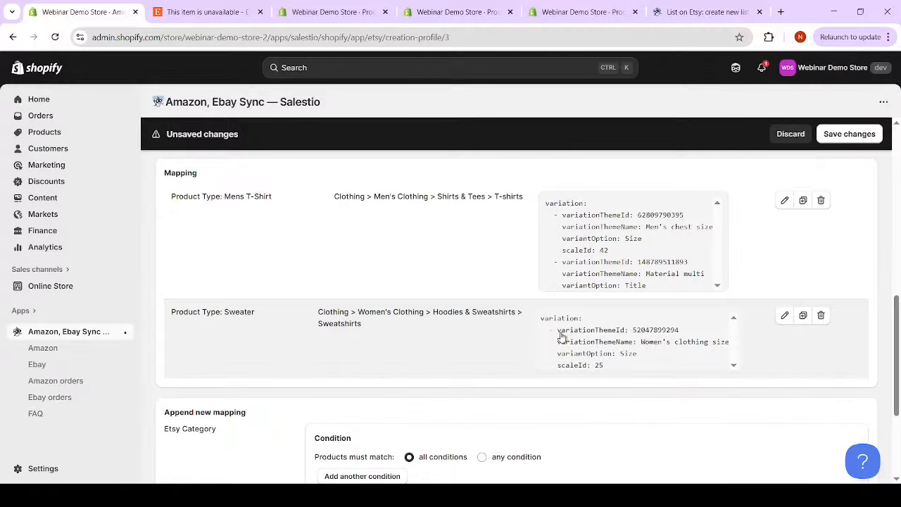
scroll(352, 348, "up", 2)
scroll(395, 309, "down", 3)
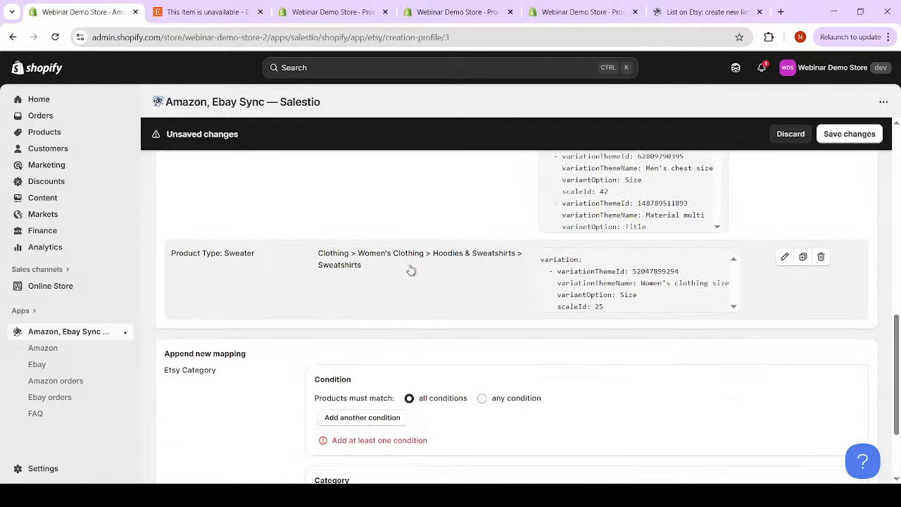
scroll(442, 310, "up", 2)
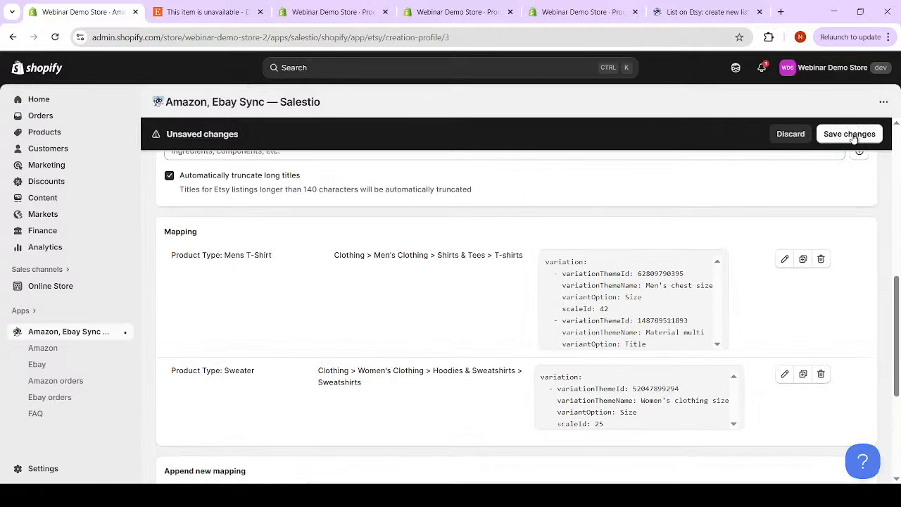
left_click(854, 133)
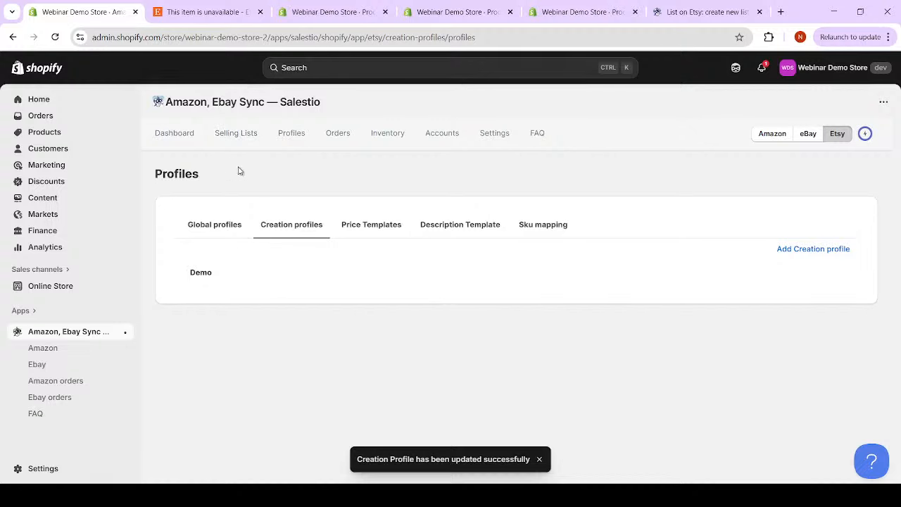
left_click(241, 140)
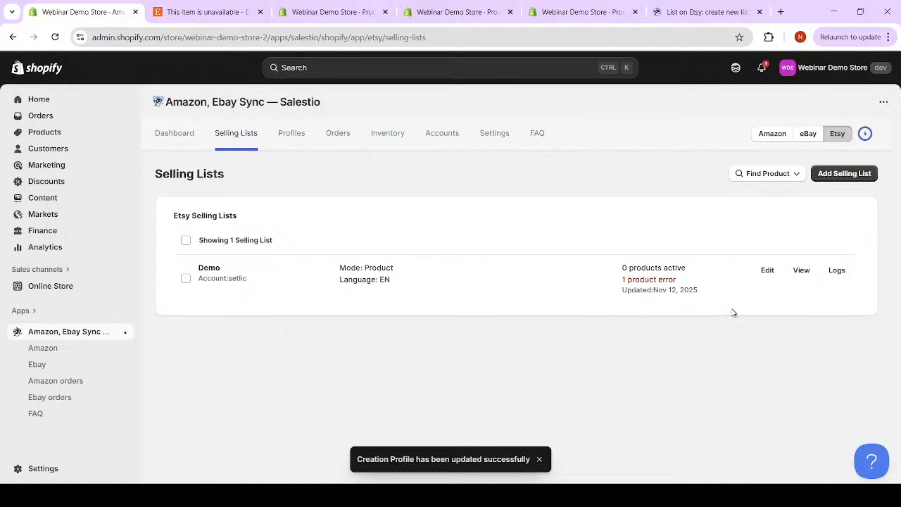
left_click(804, 270)
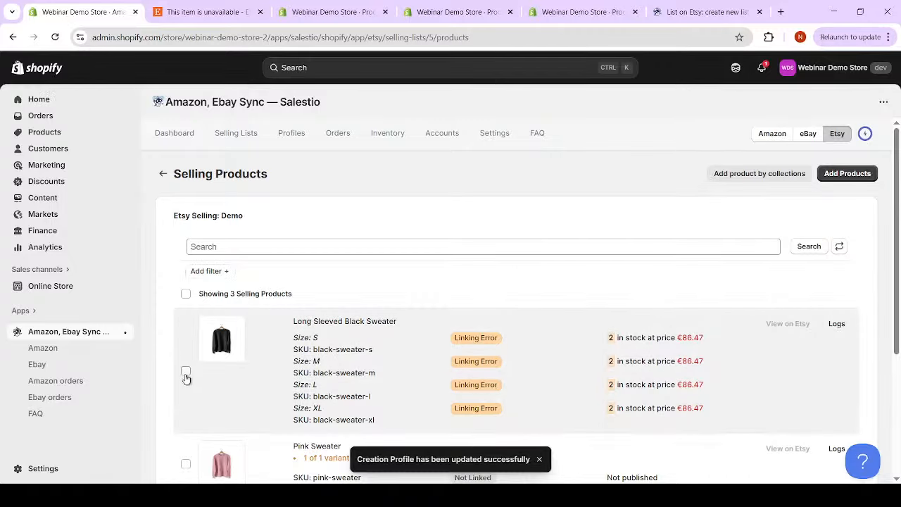
left_click(185, 370)
scroll(183, 362, "down", 2)
left_click(185, 349)
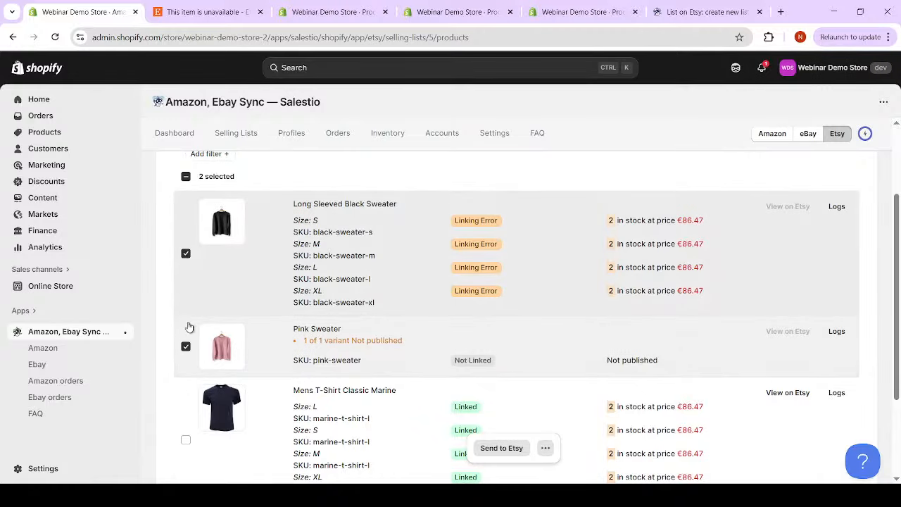
left_click(187, 177)
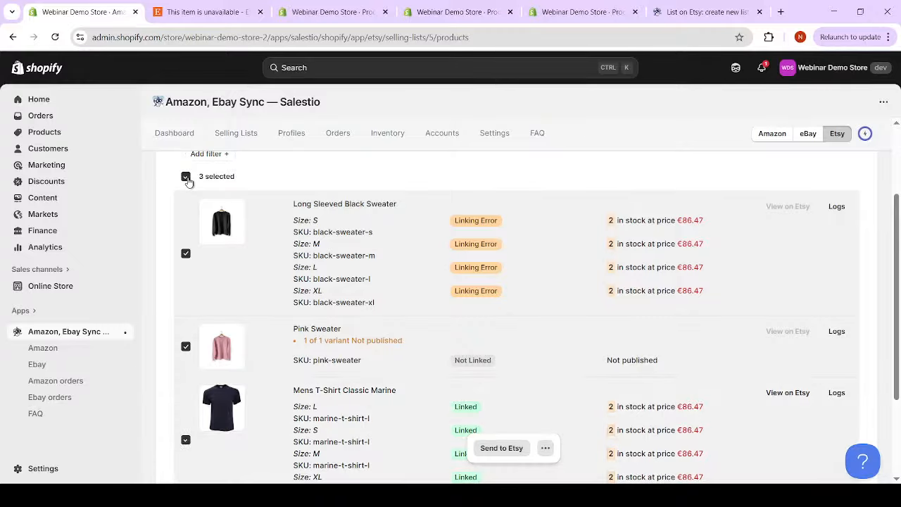
left_click(187, 178)
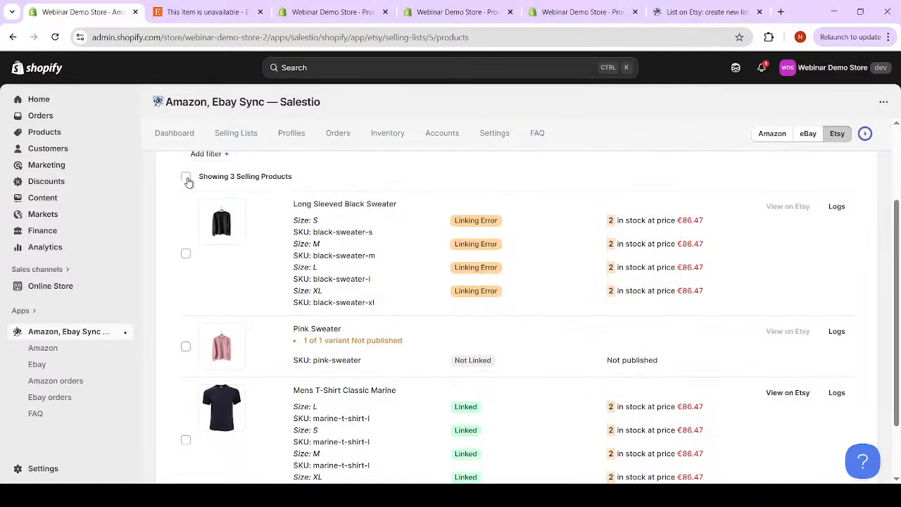
scroll(182, 211, "up", 2)
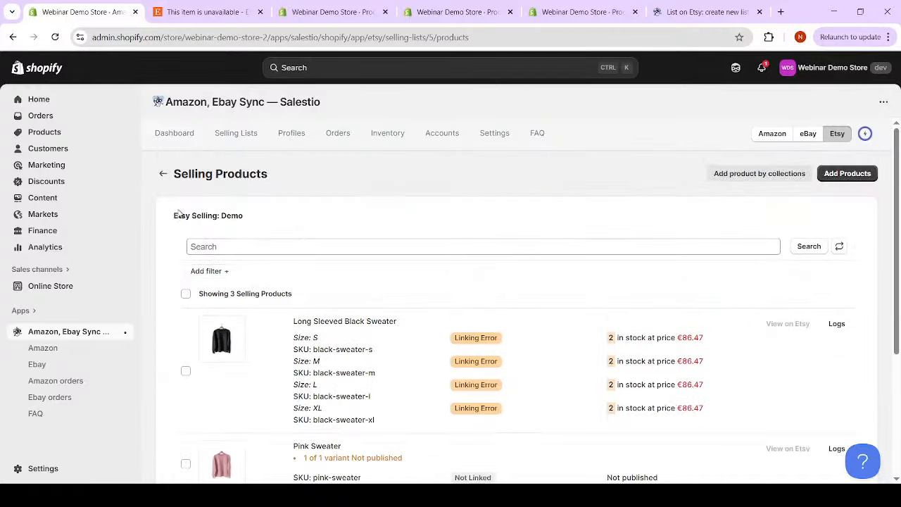
left_click(161, 174)
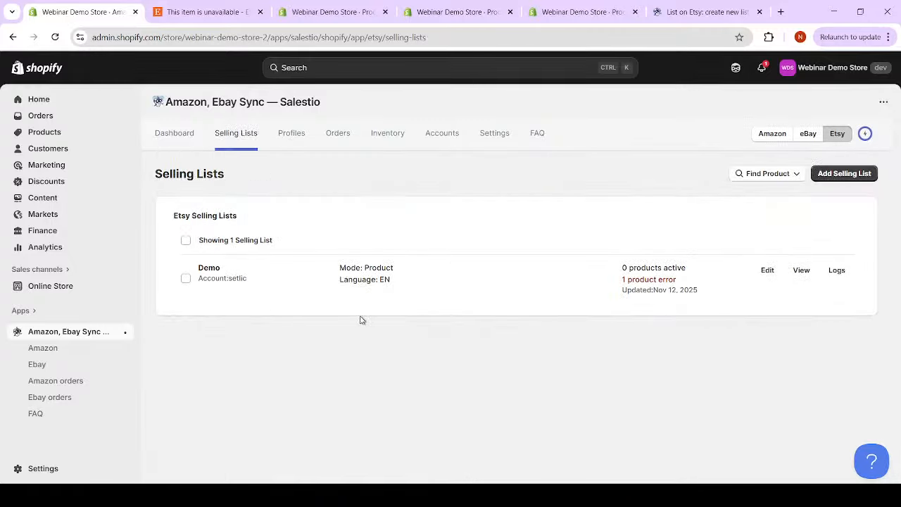
Select the whole Demo selling list and send it to Etsy.
left_click(186, 279)
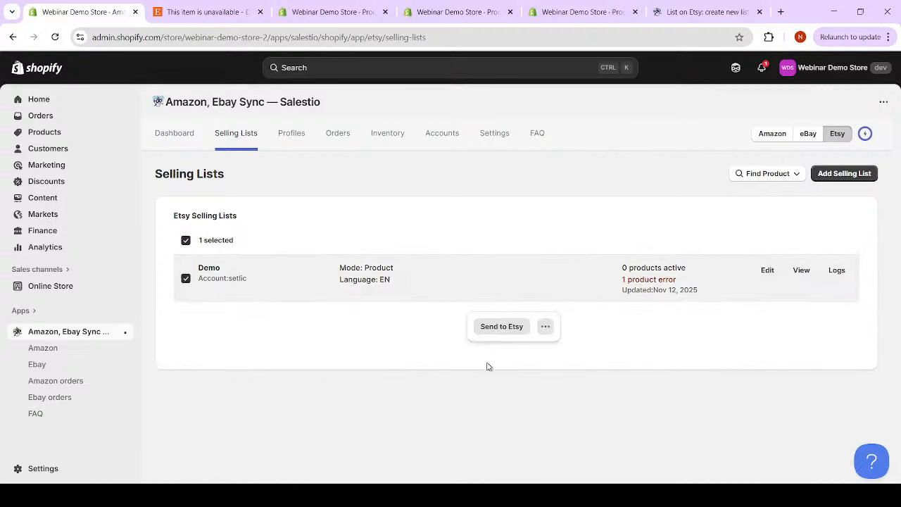
left_click(506, 326)
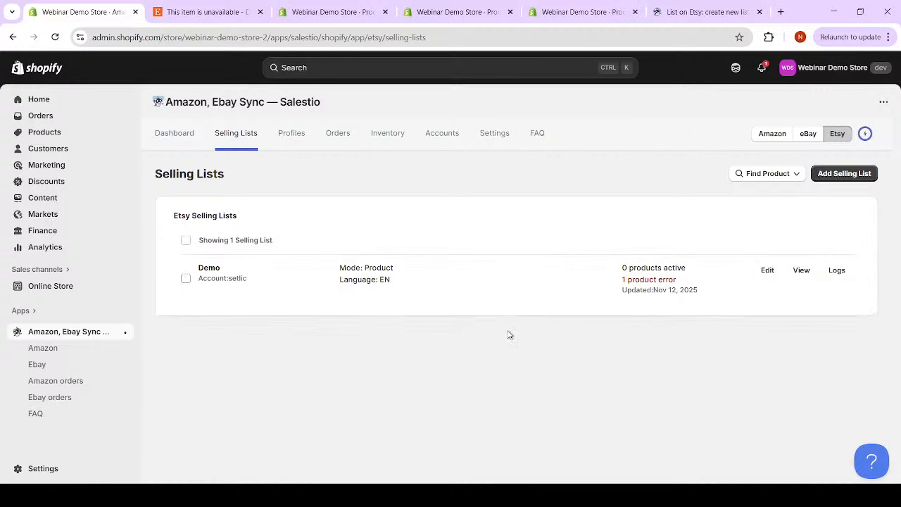
Check the linking statuses of the Demo list's products and open the logs for Mens T-Shirt Classic Marine.
left_click(803, 274)
scroll(330, 381, "down", 3)
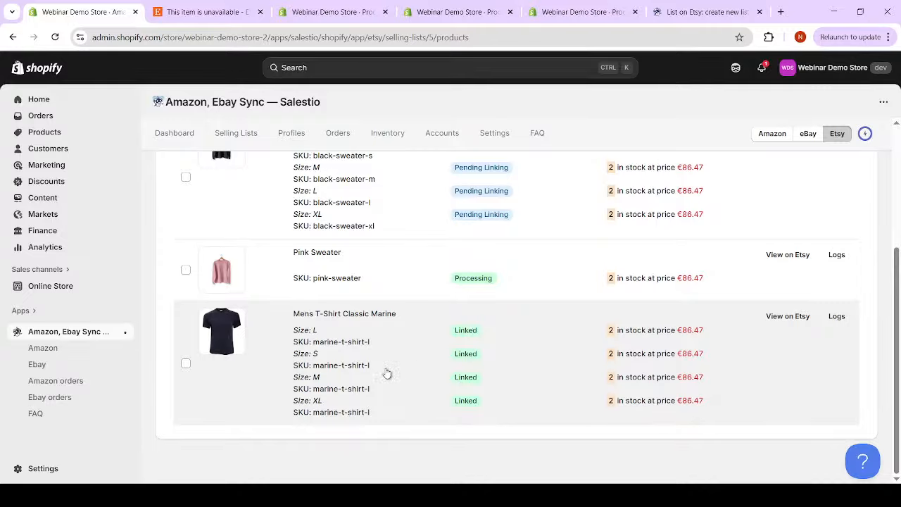
left_click(835, 317)
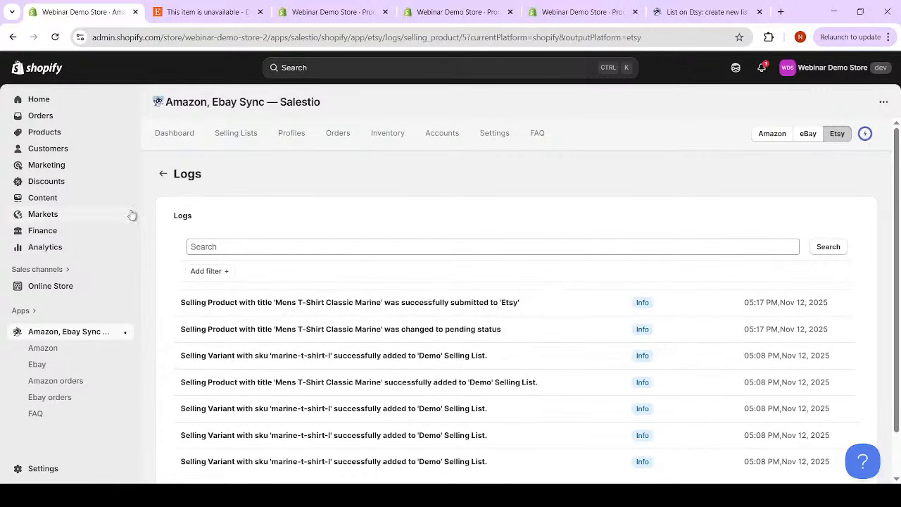
Return to the Demo list's products, check their linking statuses, and view the Mens T-Shirt Classic Marine listing on Etsy.
left_click(163, 175)
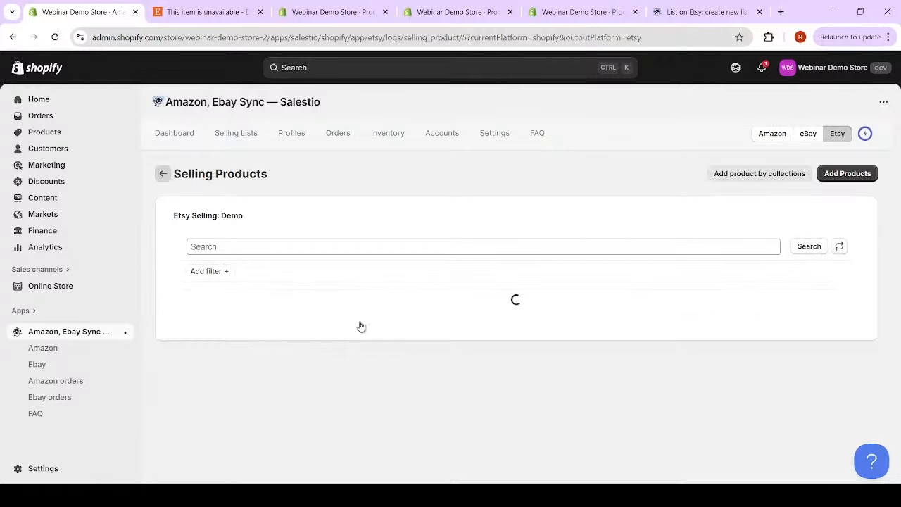
scroll(598, 341, "down", 2)
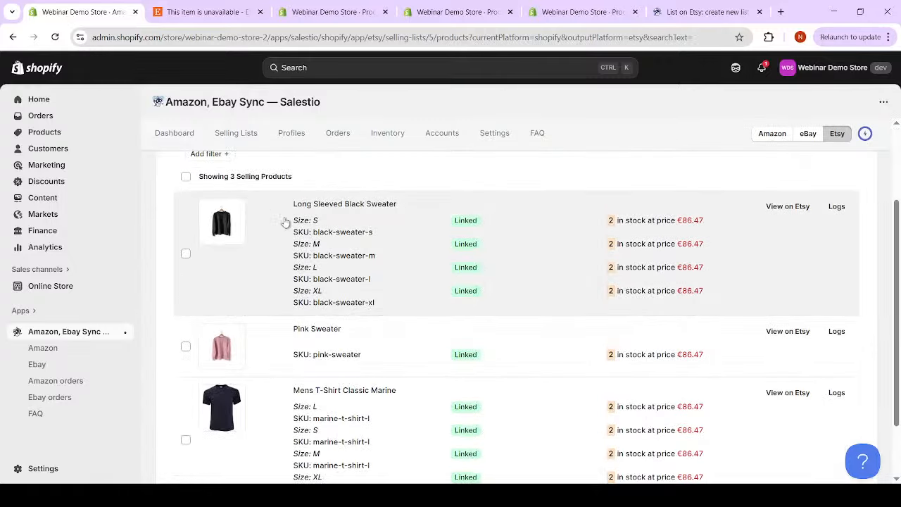
scroll(333, 217, "down", 2)
scroll(371, 281, "up", 3)
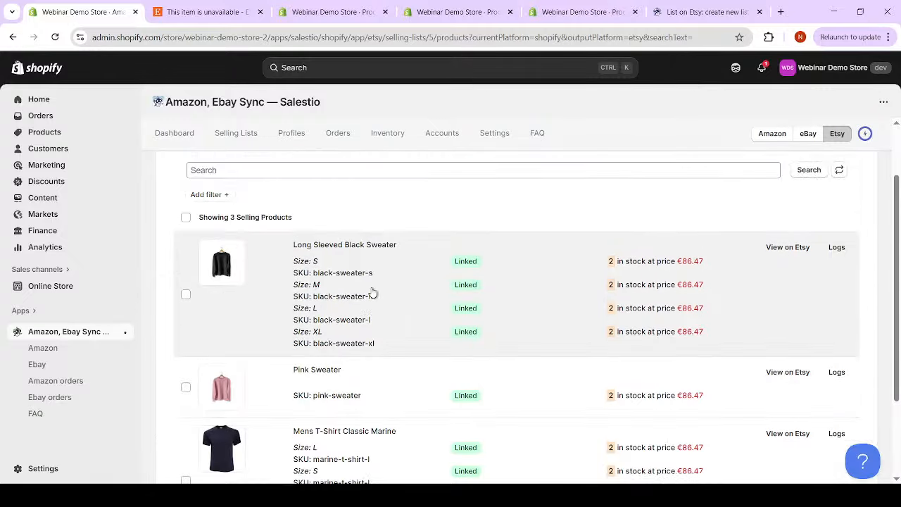
scroll(371, 291, "down", 3)
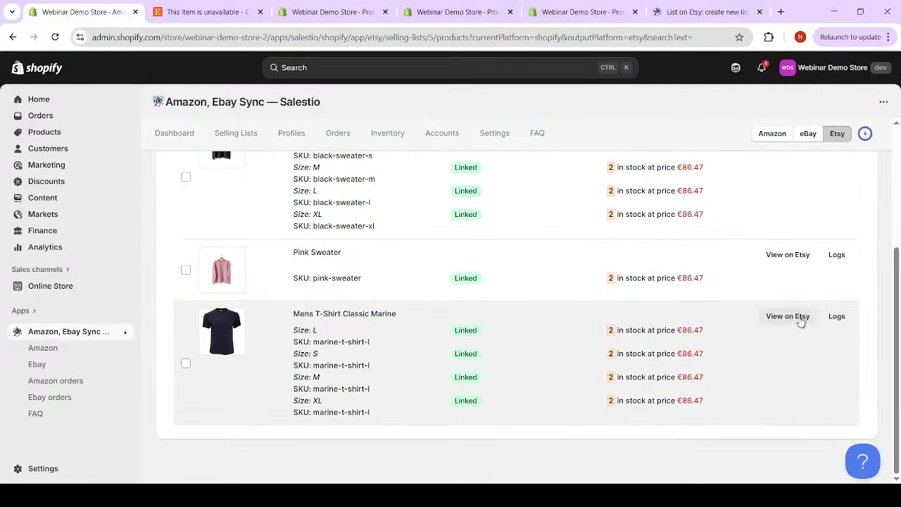
left_click(800, 318)
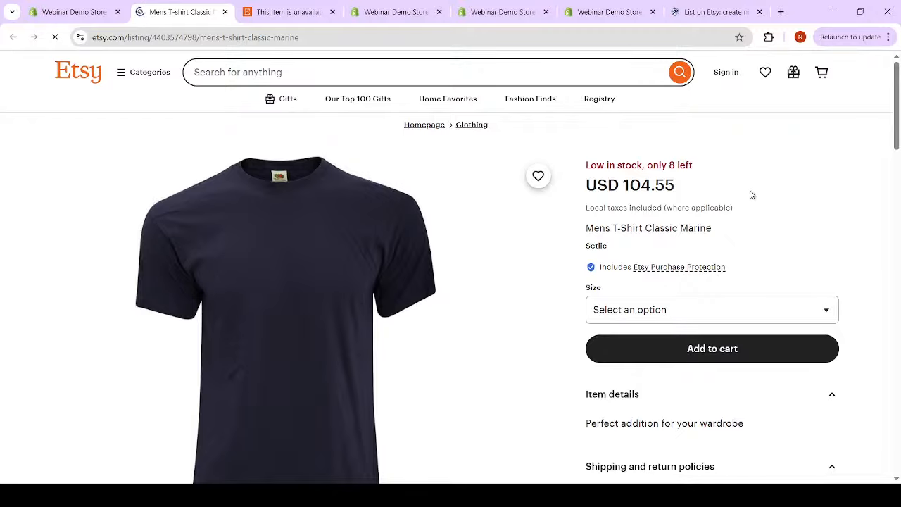
Examine the T-shirt's Etsy listing, including its Size selector and item details, and compare it with the Shopify product's variants.
left_click_drag(587, 294, 612, 289)
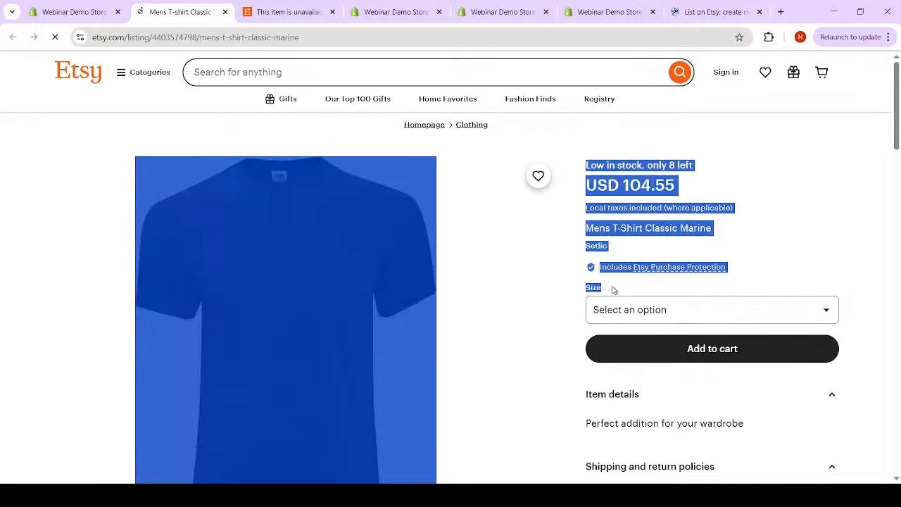
left_click(614, 290)
left_click(640, 309)
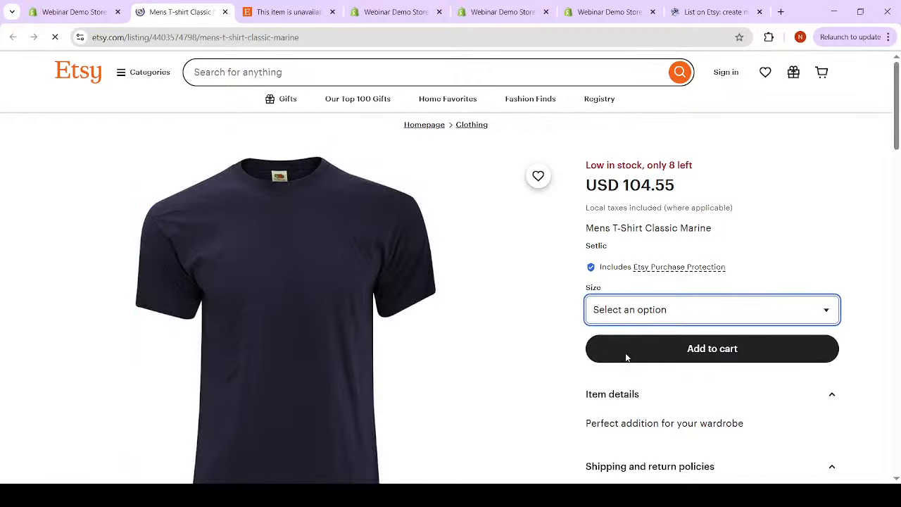
left_click(793, 231)
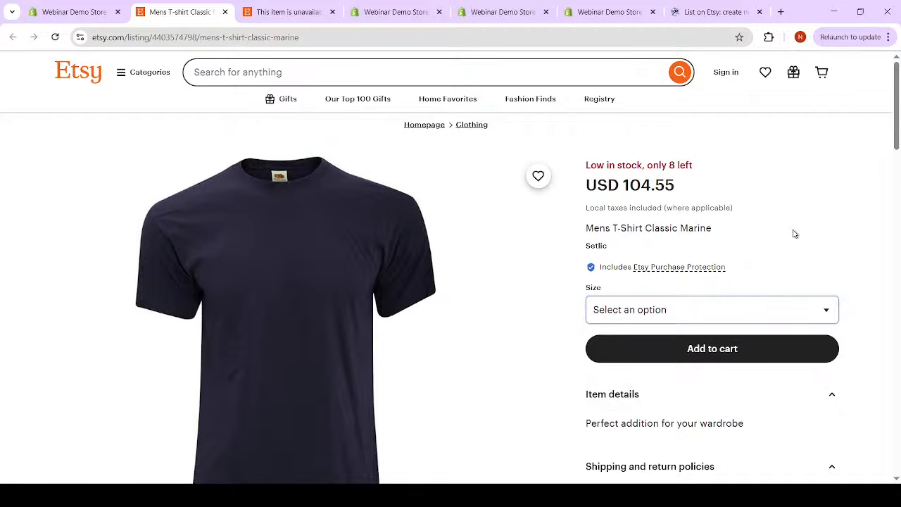
left_click(423, 12)
left_click(482, 14)
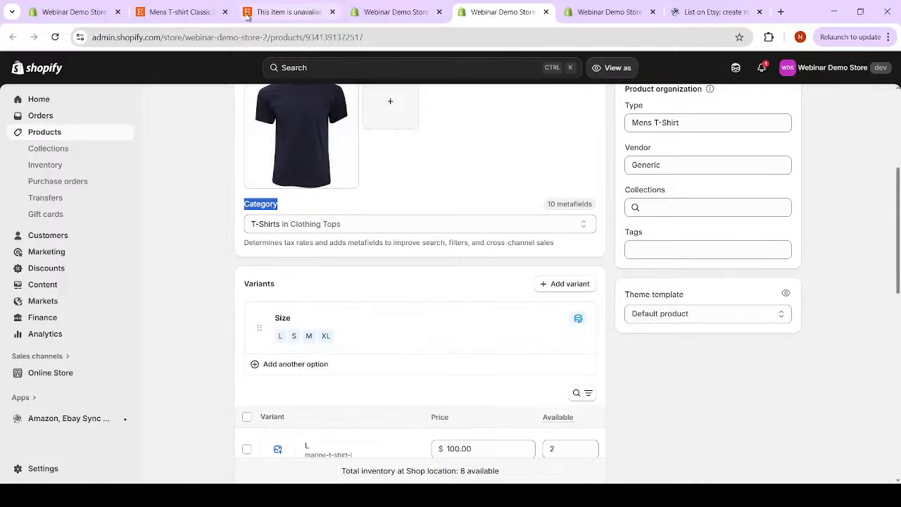
left_click(179, 12)
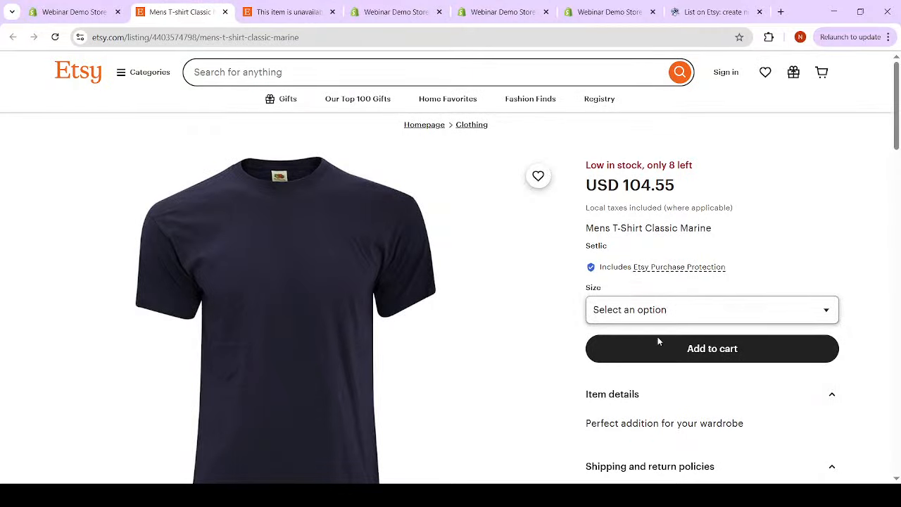
scroll(658, 337, "down", 3)
scroll(666, 380, "up", 3)
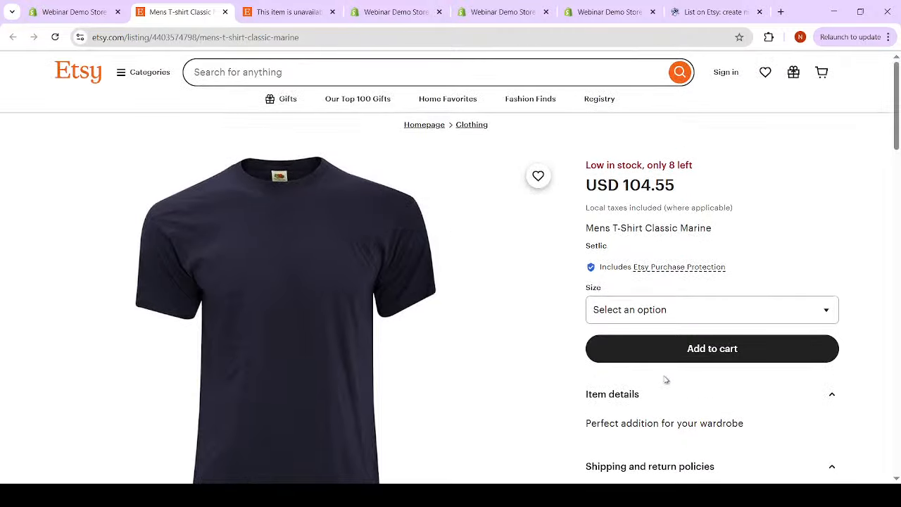
Reopen the Demo selling list's products in Salestio and read the category error in the logs for Long Sleeved Black Sweater.
left_click(69, 16)
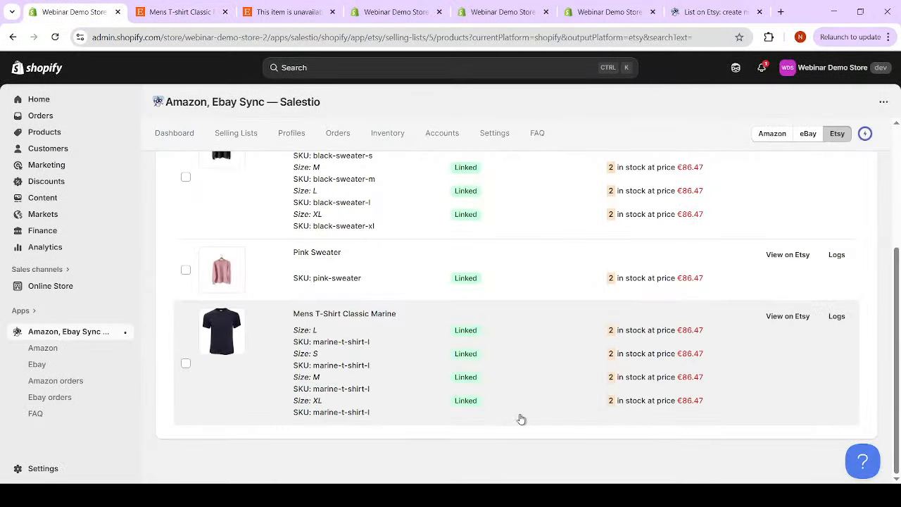
scroll(634, 395, "up", 3)
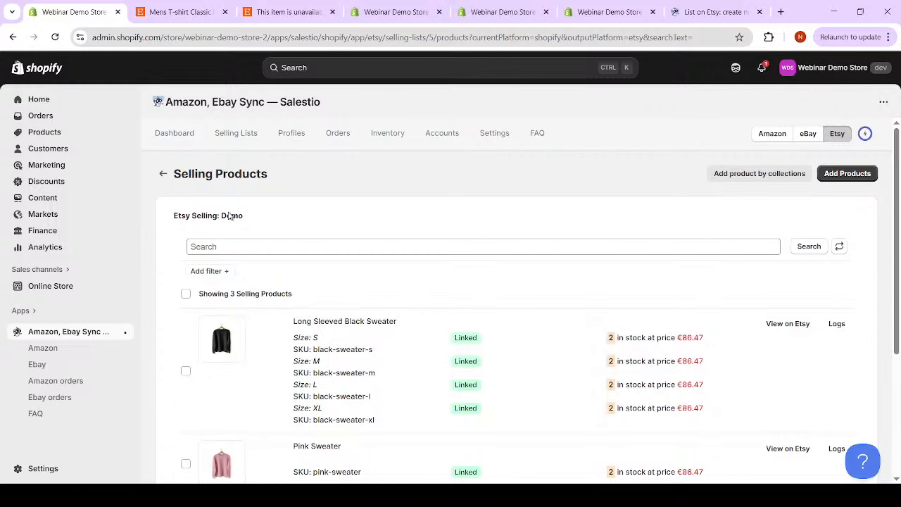
left_click(164, 176)
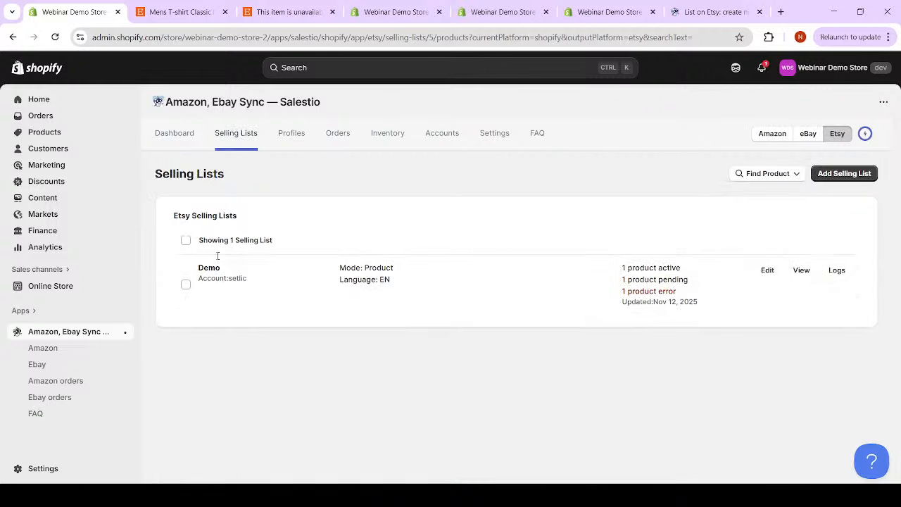
left_click(801, 270)
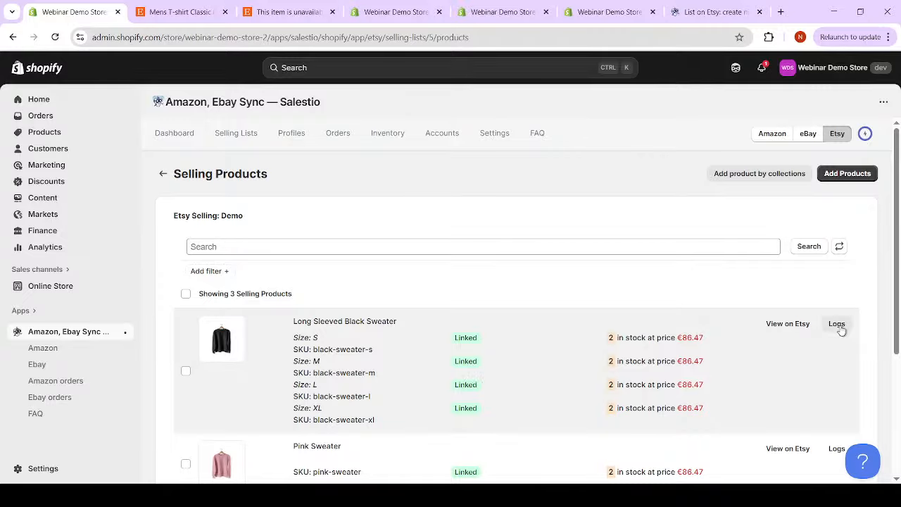
left_click(837, 325)
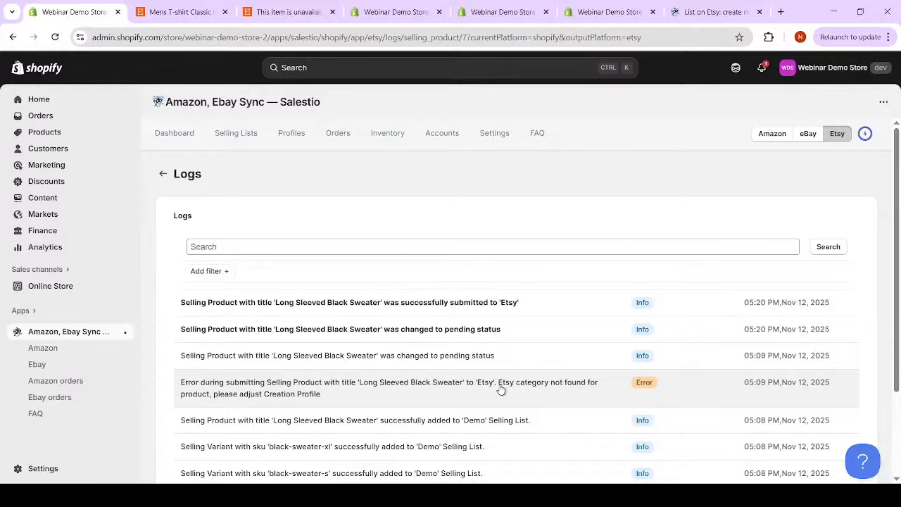
left_click_drag(498, 385, 504, 396)
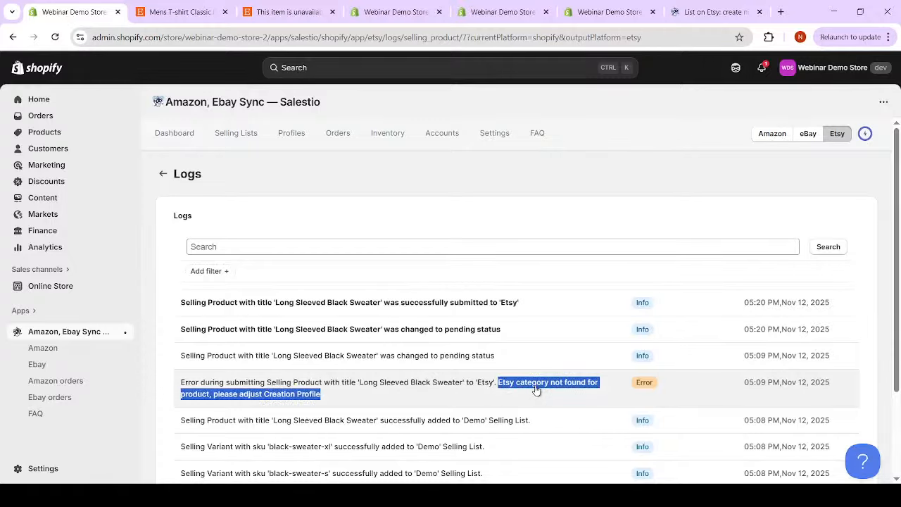
Open the Demo creation profile and review its Type, Who made it, When make it and What is it settings.
left_click(163, 174)
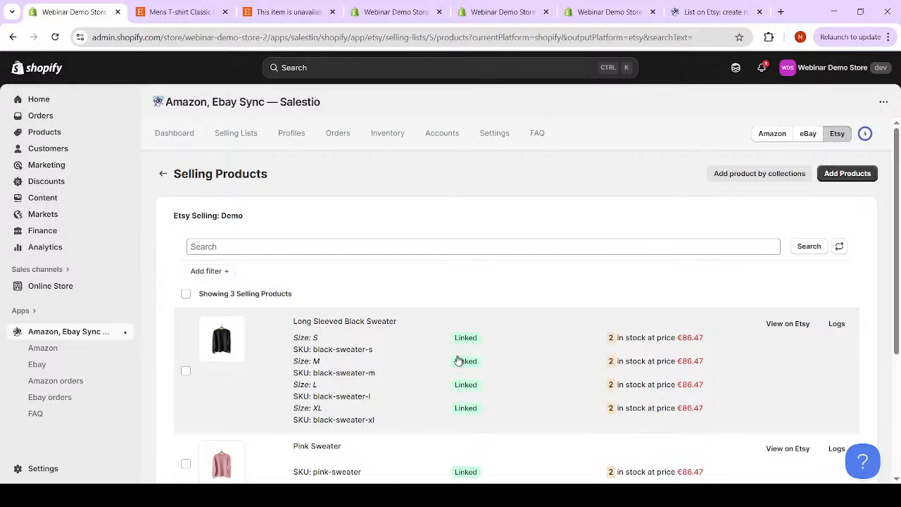
left_click(294, 143)
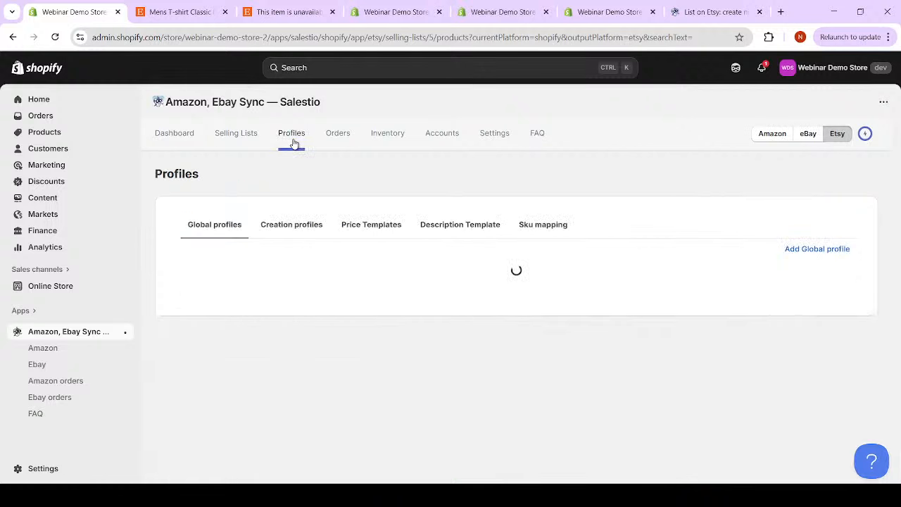
left_click(296, 224)
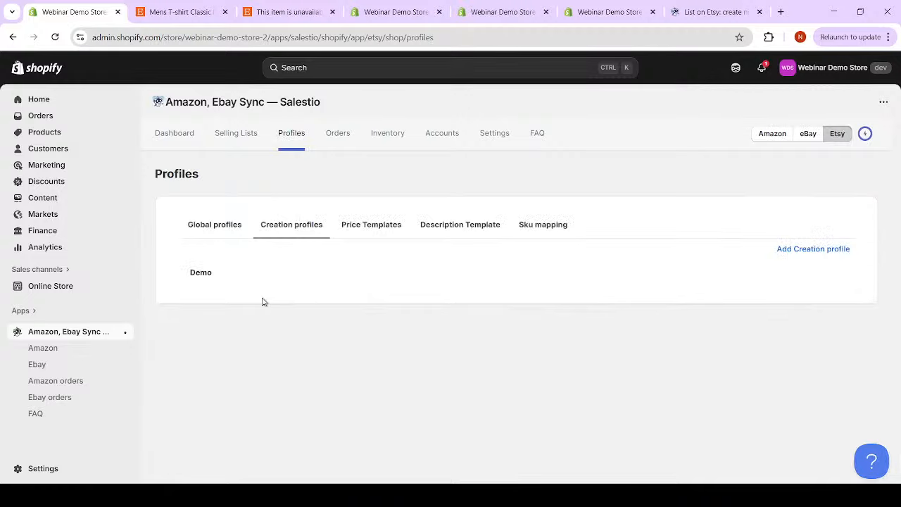
left_click(228, 279)
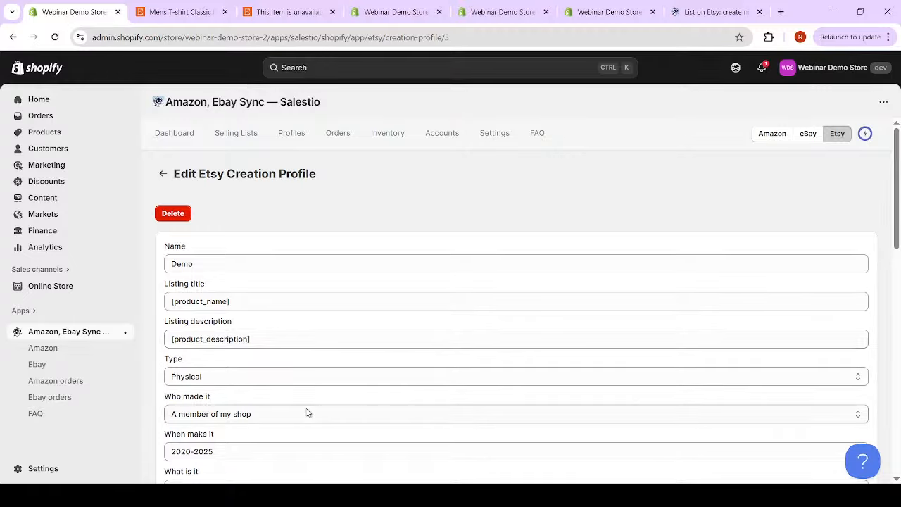
scroll(305, 399, "down", 1)
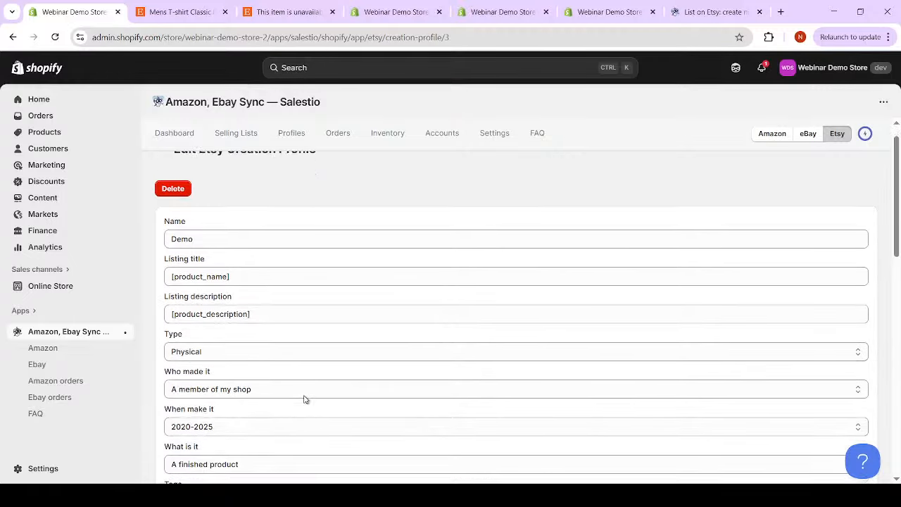
scroll(305, 399, "down", 2)
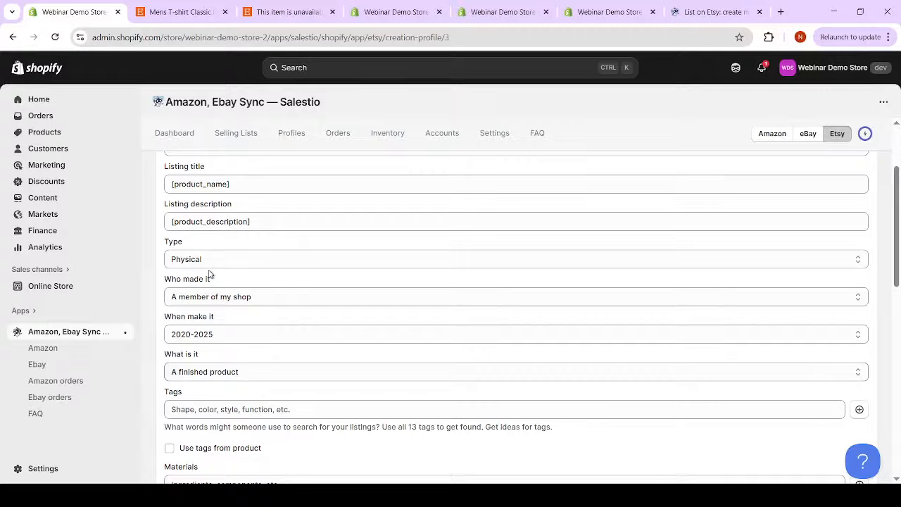
left_click(247, 298)
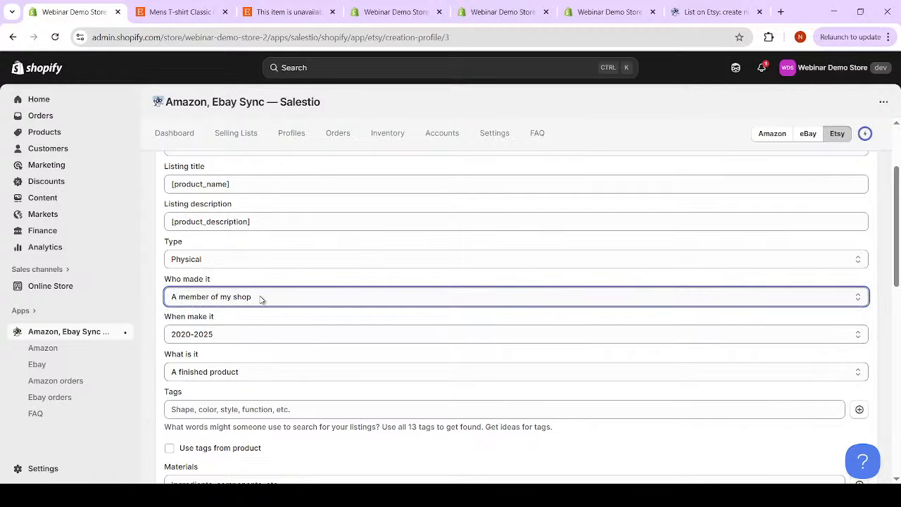
left_click(236, 373)
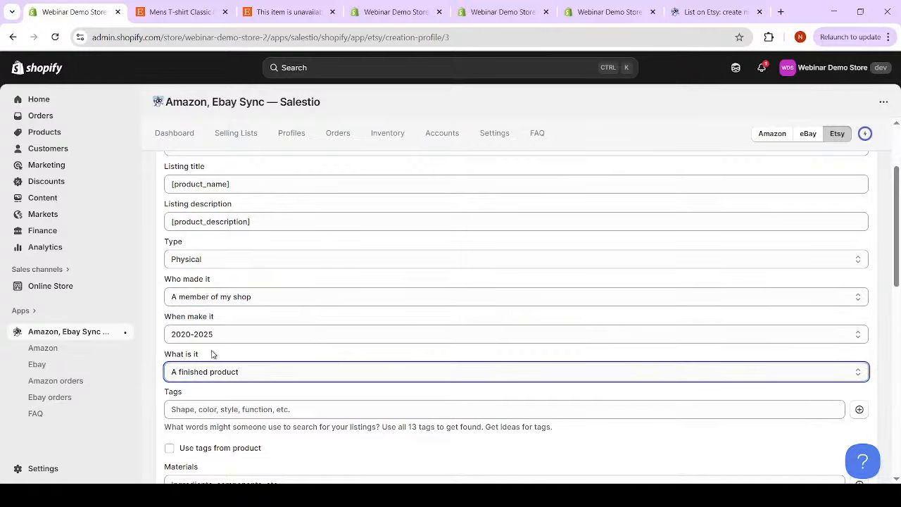
left_click(222, 295)
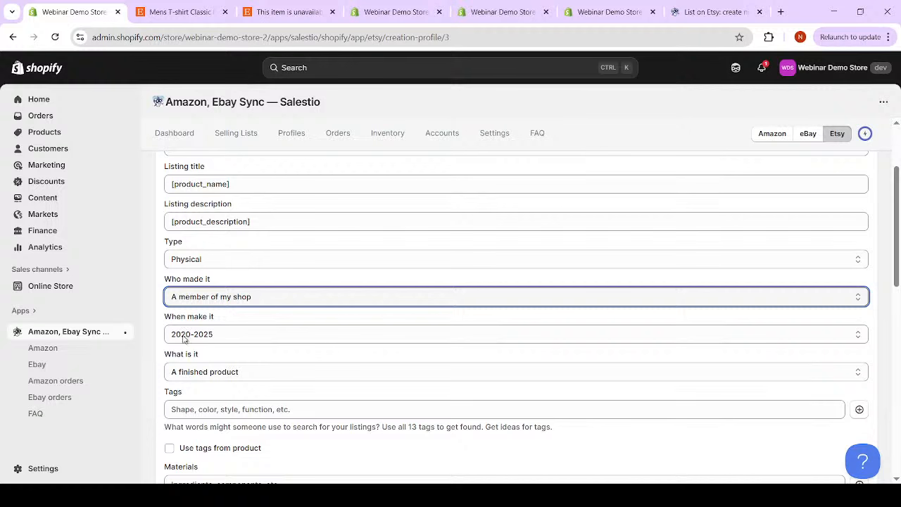
left_click(153, 312)
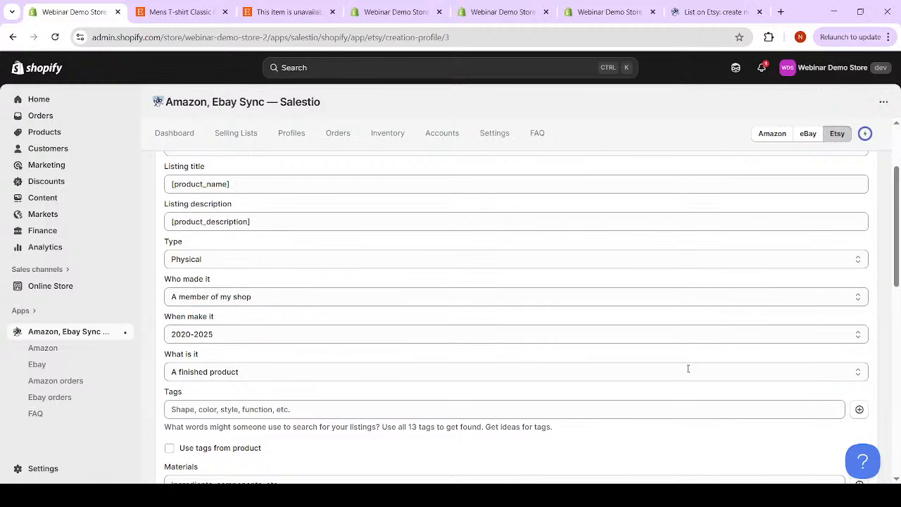
View the Demo selling list's products, select Long Sleeved Black Sweater and the rest of the list, and clear the selection.
scroll(718, 176, "up", 3)
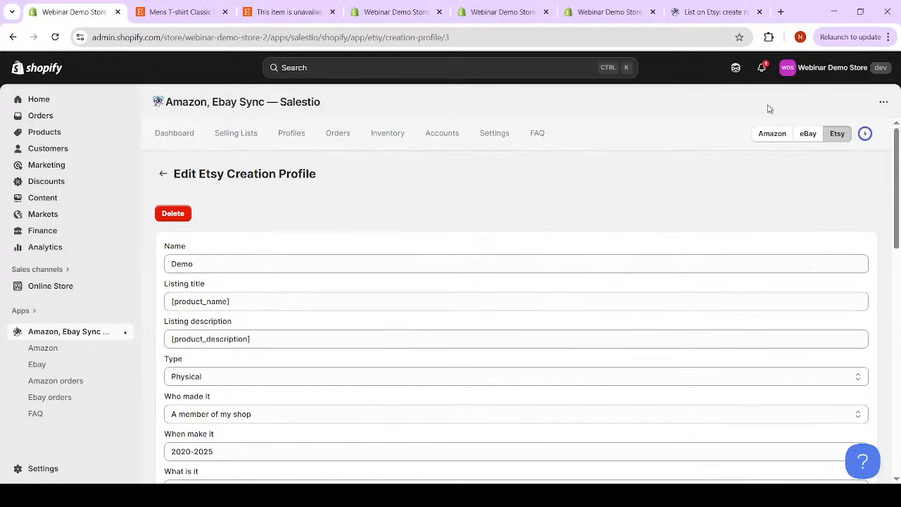
left_click(233, 136)
left_click(801, 270)
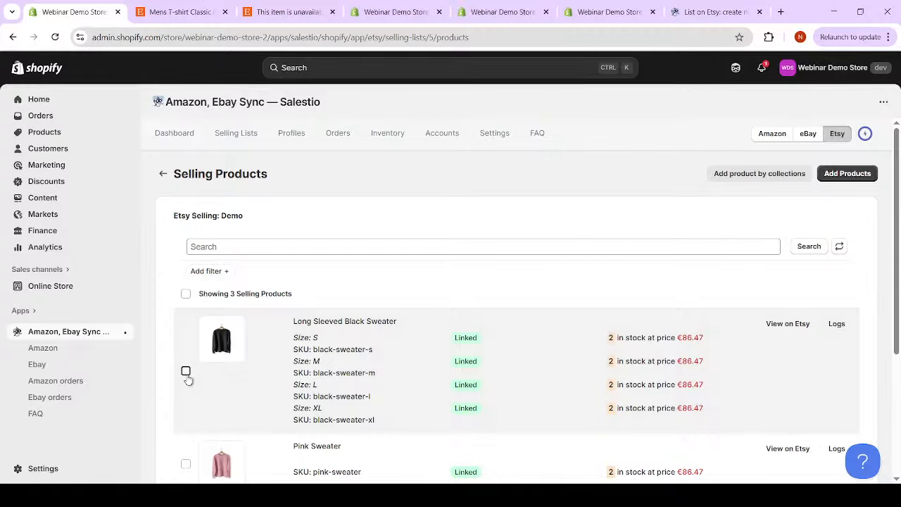
left_click(186, 372)
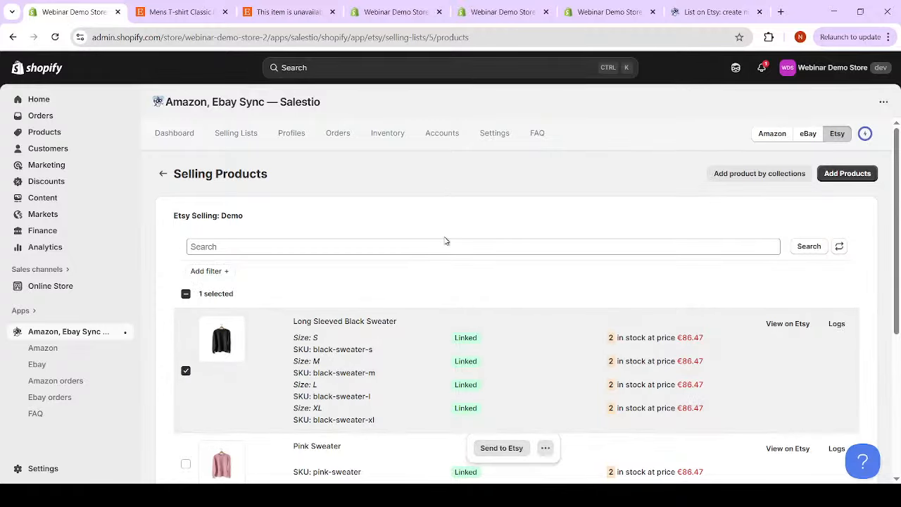
left_click(186, 295)
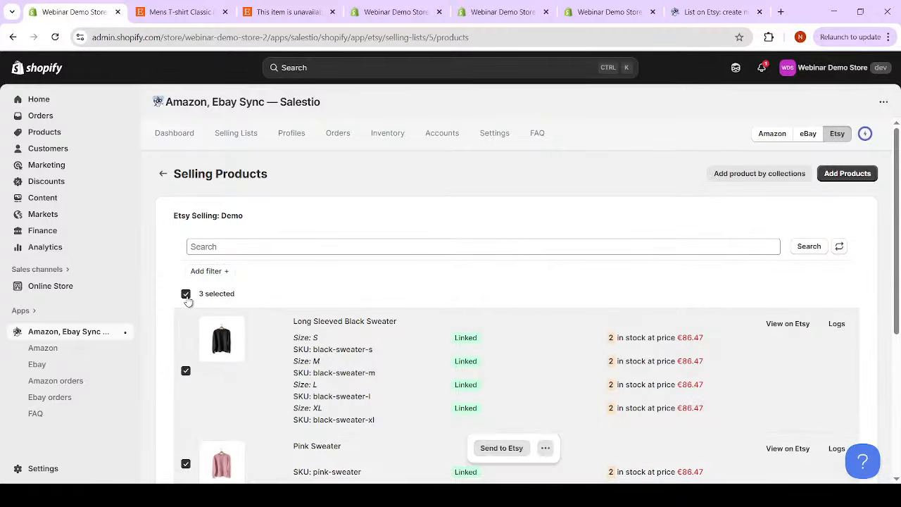
left_click(187, 295)
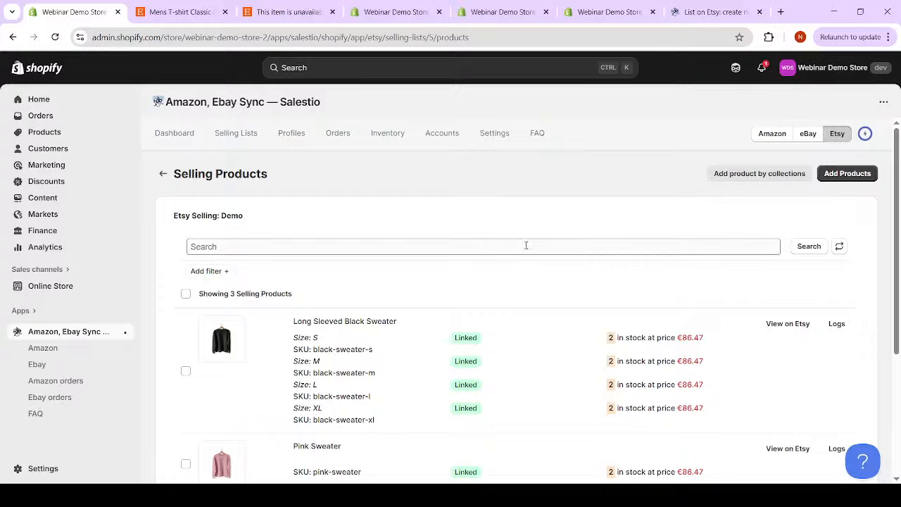
left_click(526, 245)
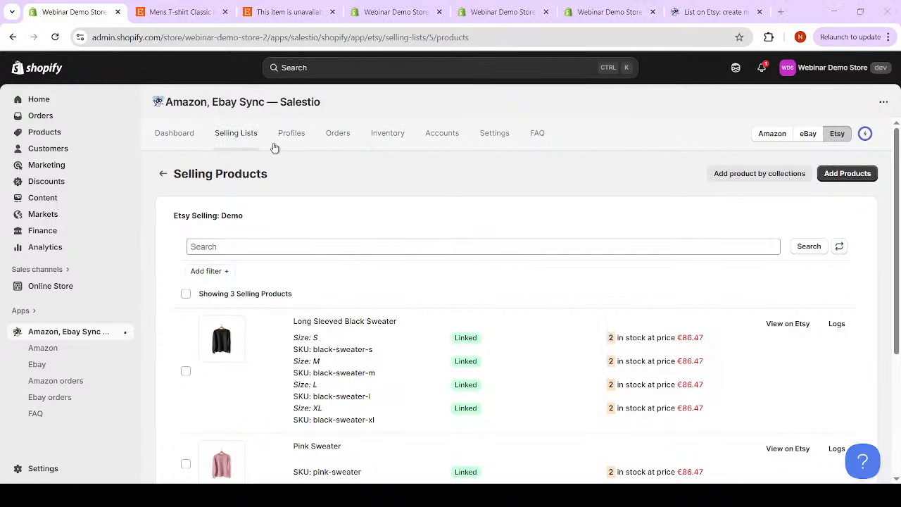
Open the Default global profile in Salestio and review its Price Mode and Item QTY Mode settings.
left_click(230, 139)
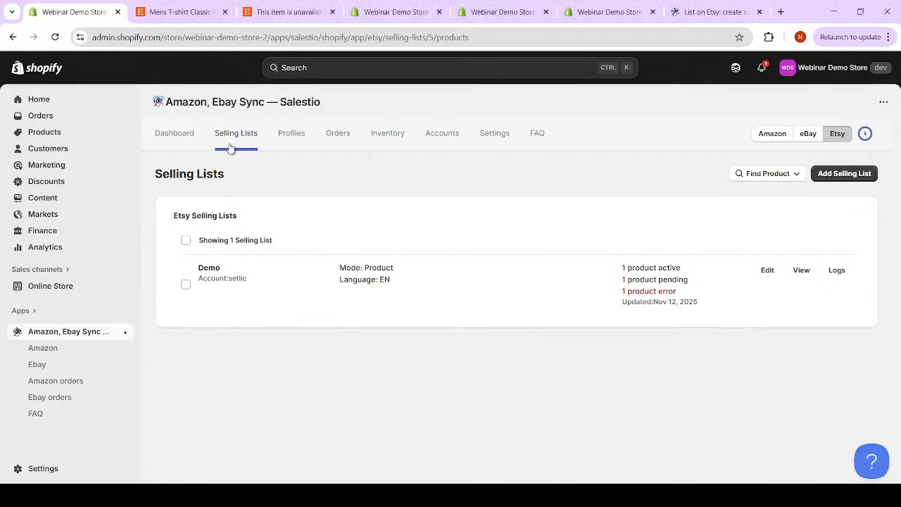
left_click(302, 140)
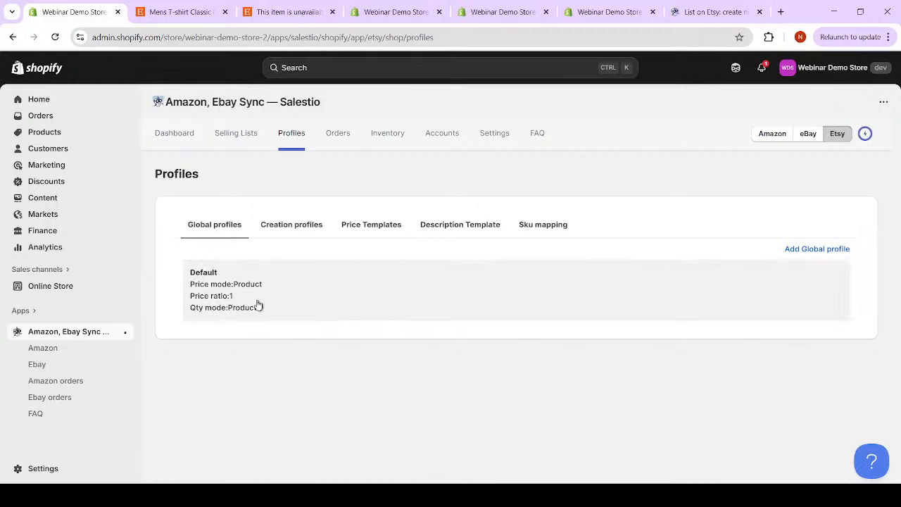
left_click(253, 296)
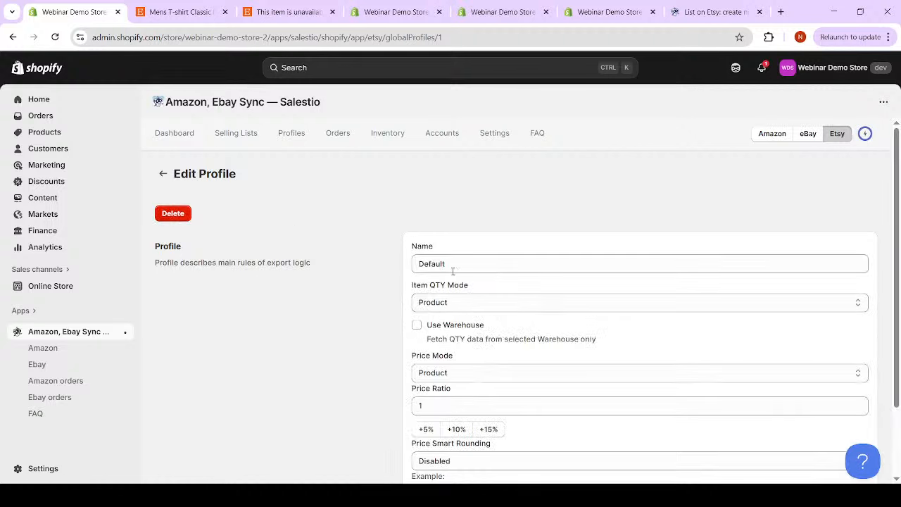
left_click_drag(403, 358, 453, 356)
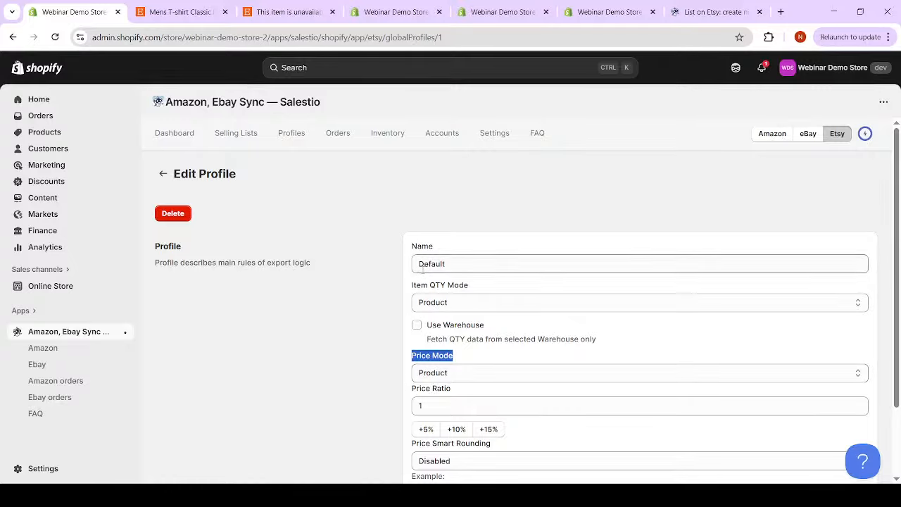
left_click_drag(404, 286, 483, 291)
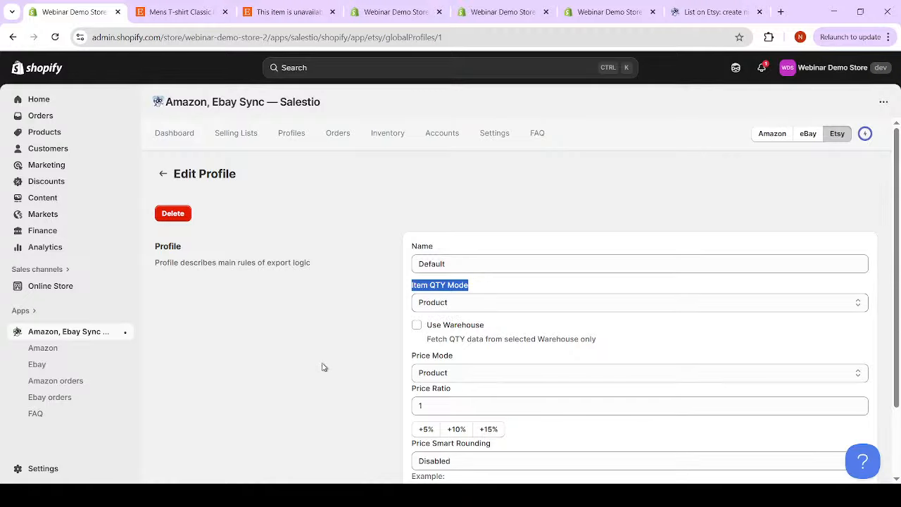
left_click(355, 340)
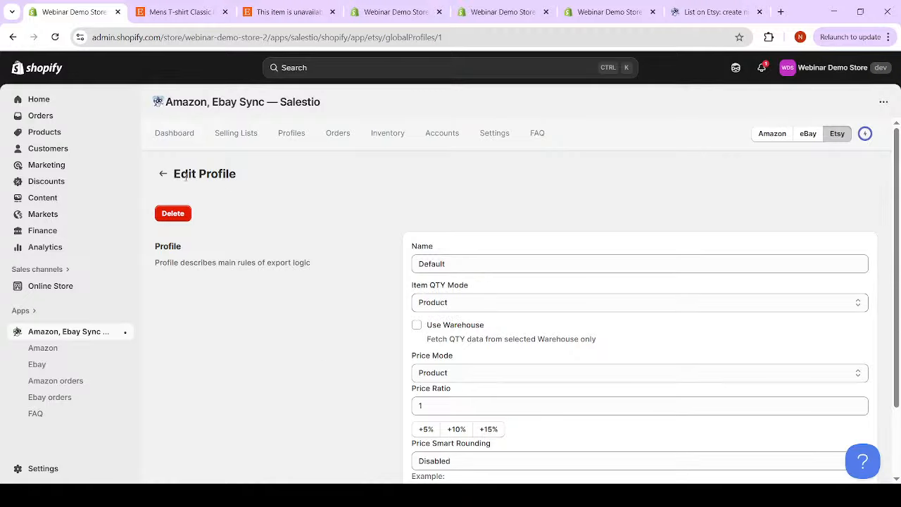
left_click(162, 173)
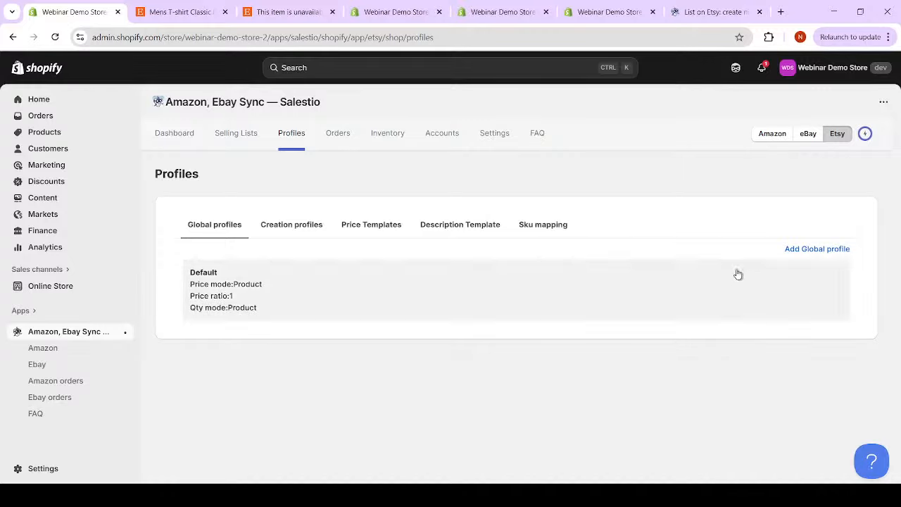
Start a new global profile named Demo, keeping Item QTY Mode on Product.
left_click(824, 249)
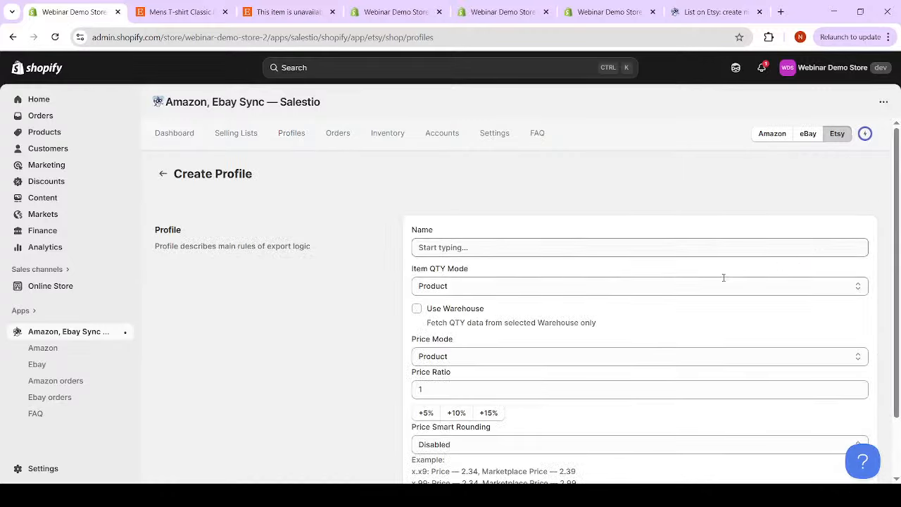
left_click(571, 246)
type("Demo")
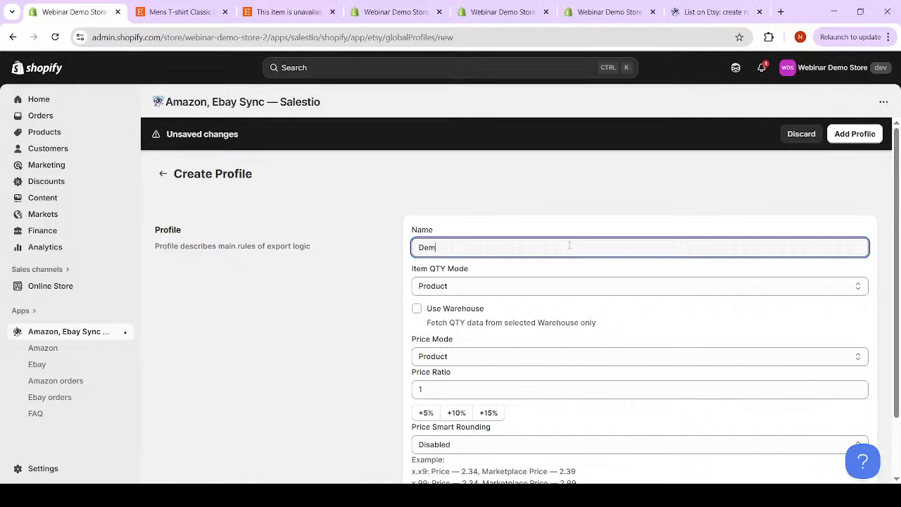
left_click(459, 286)
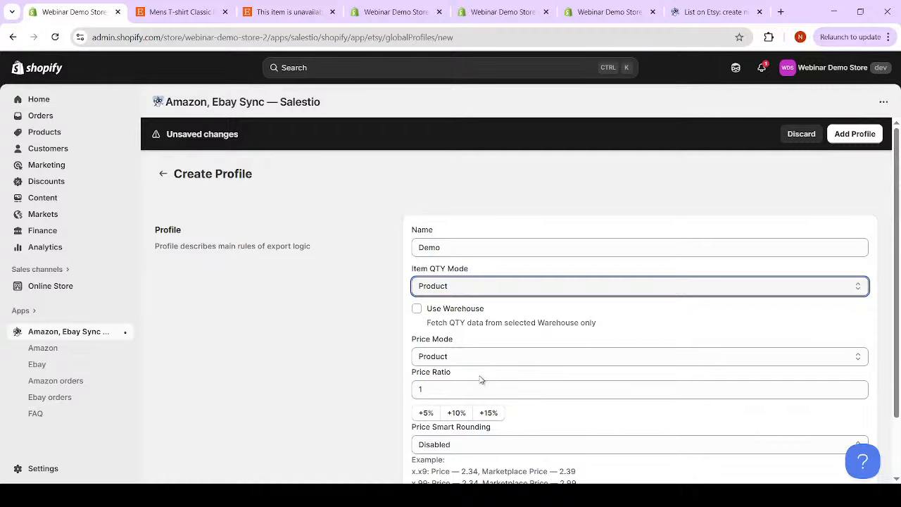
Try the +15% price preset, then set the Demo global profile's Price Ratio to 1.2.
left_click(488, 413)
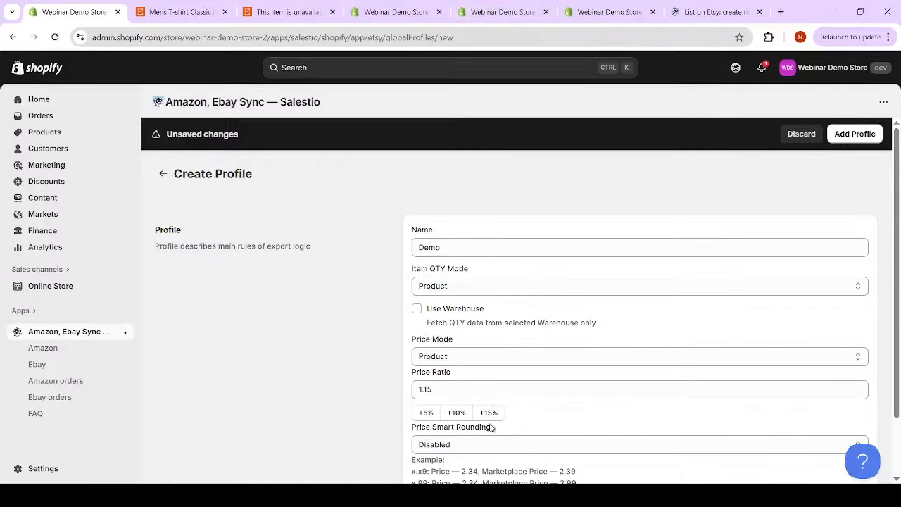
left_click(438, 393)
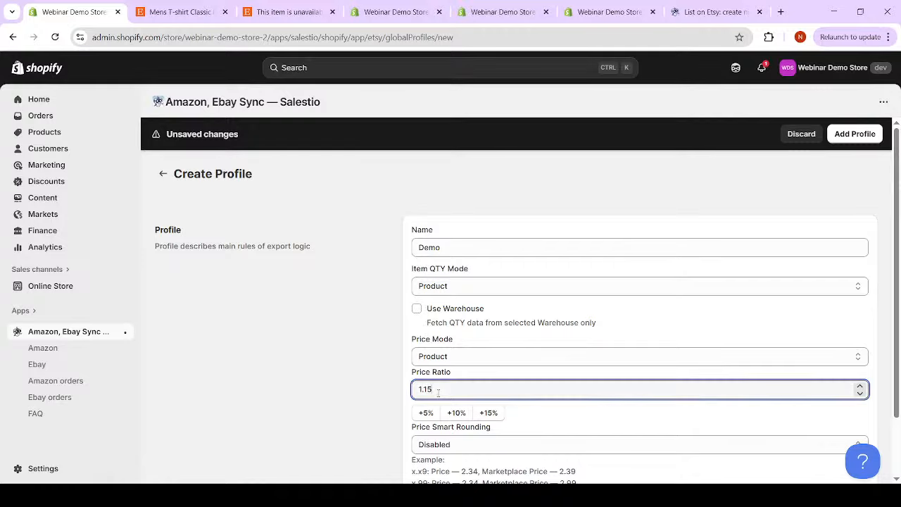
left_click(489, 414)
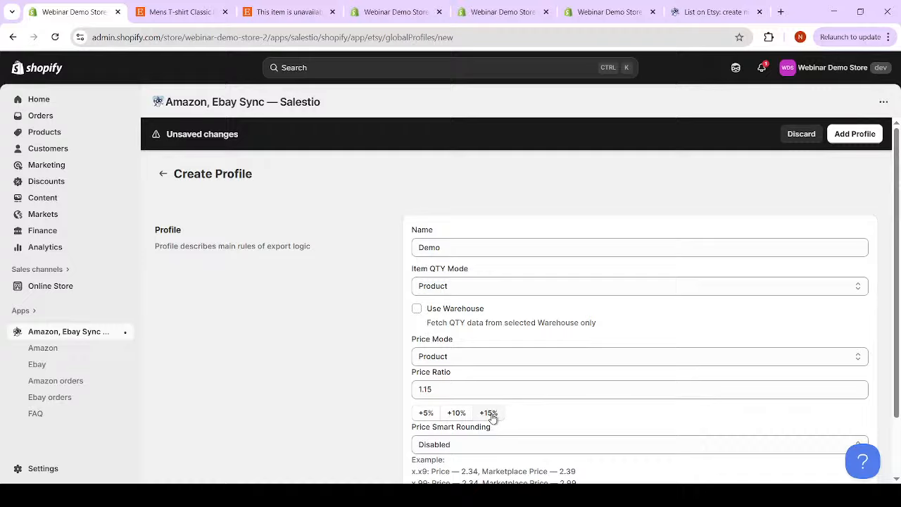
left_click(450, 392)
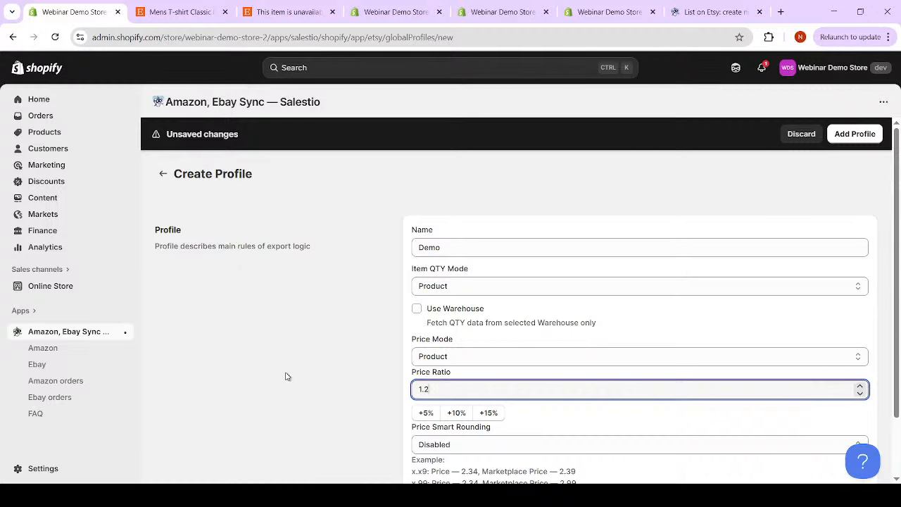
Review the rounding and Price Mode options, keep Price Mode on Product, and add the Demo global profile.
scroll(286, 376, "down", 1)
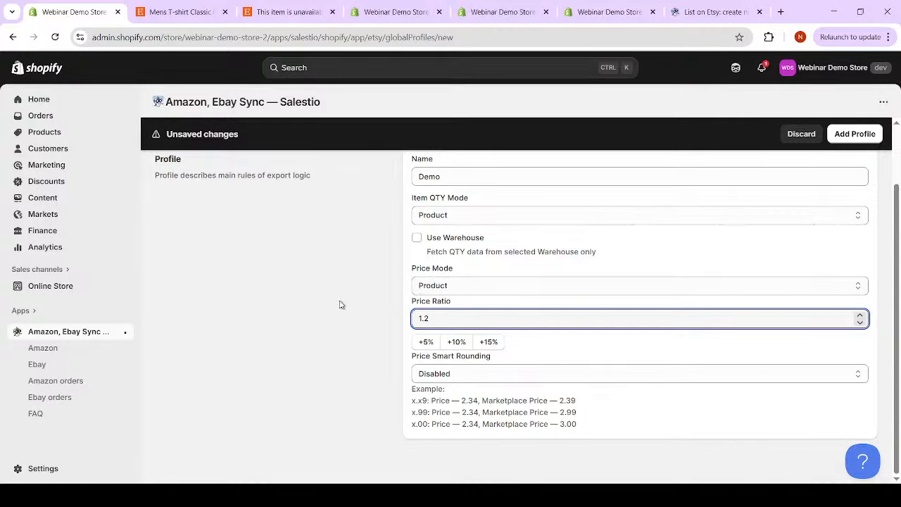
scroll(343, 305, "up", 1)
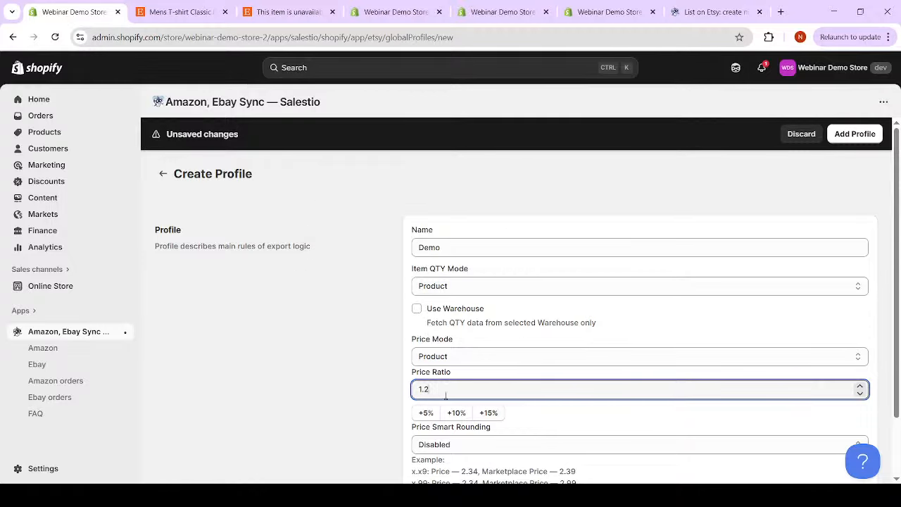
scroll(468, 372, "down", 1)
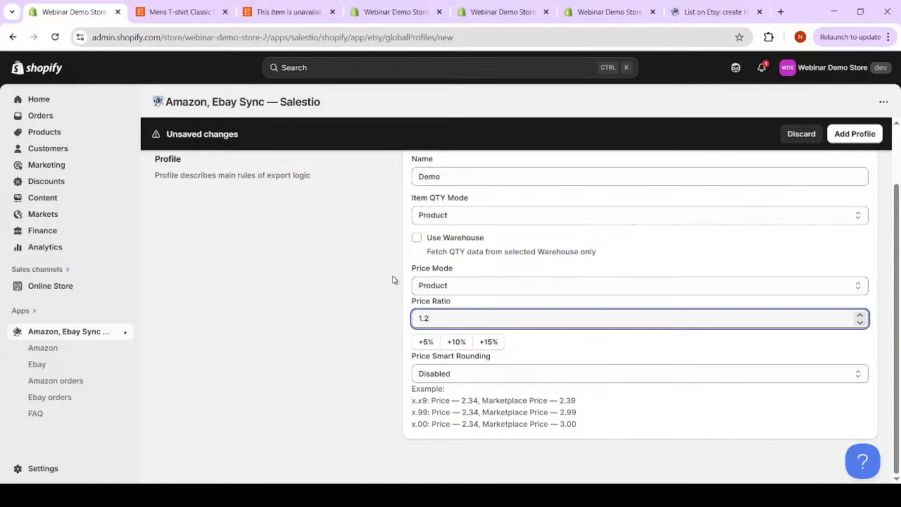
left_click(438, 293)
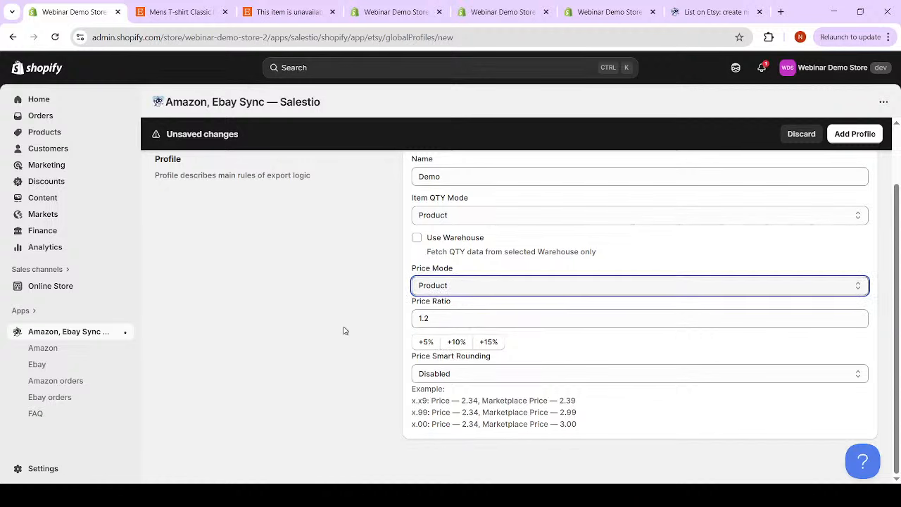
left_click(316, 330)
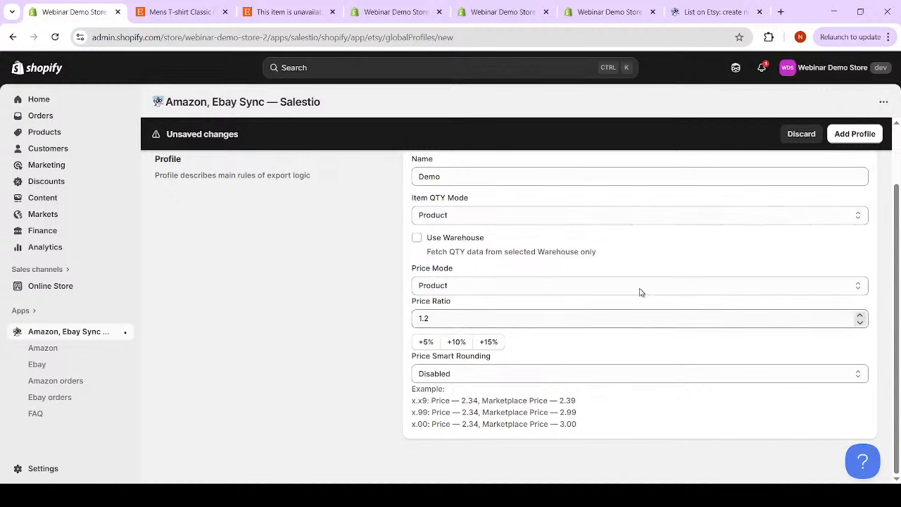
left_click(863, 134)
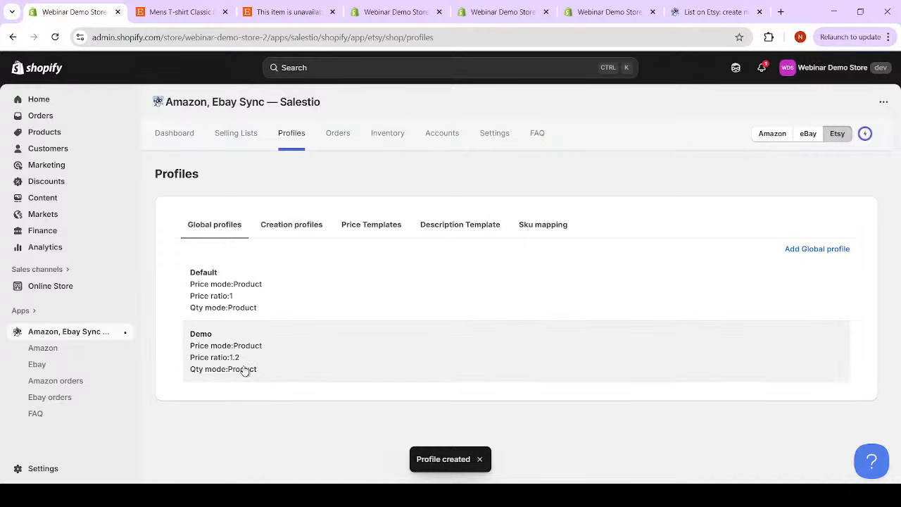
Edit the Demo selling list to use Demo as its Global Selling Profile and save the list.
left_click(233, 144)
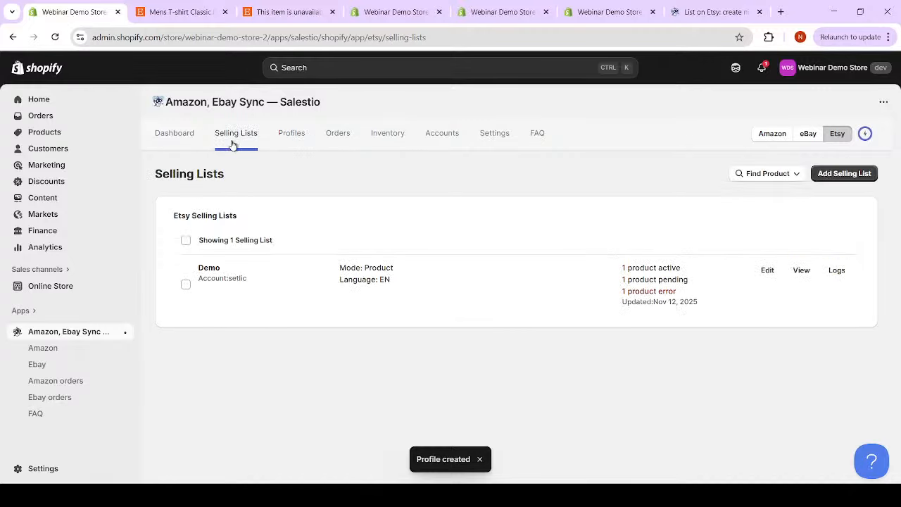
left_click(766, 273)
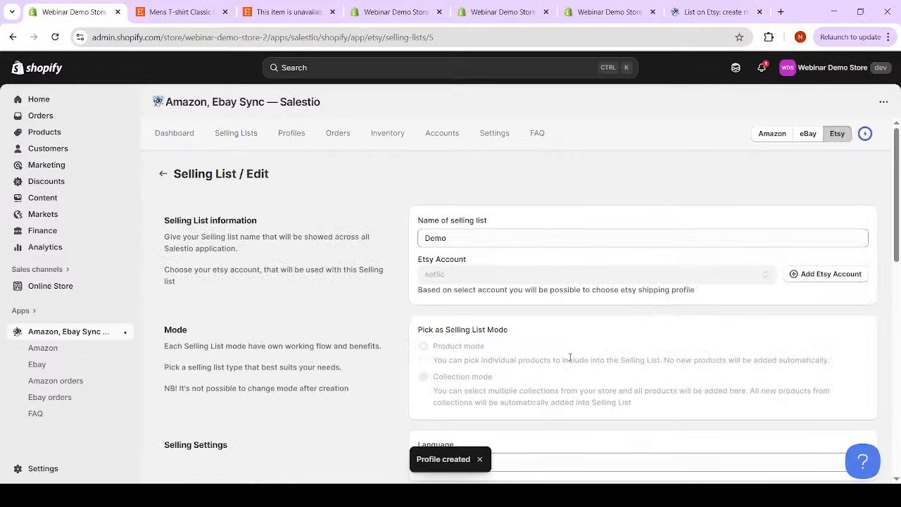
scroll(451, 296, "down", 5)
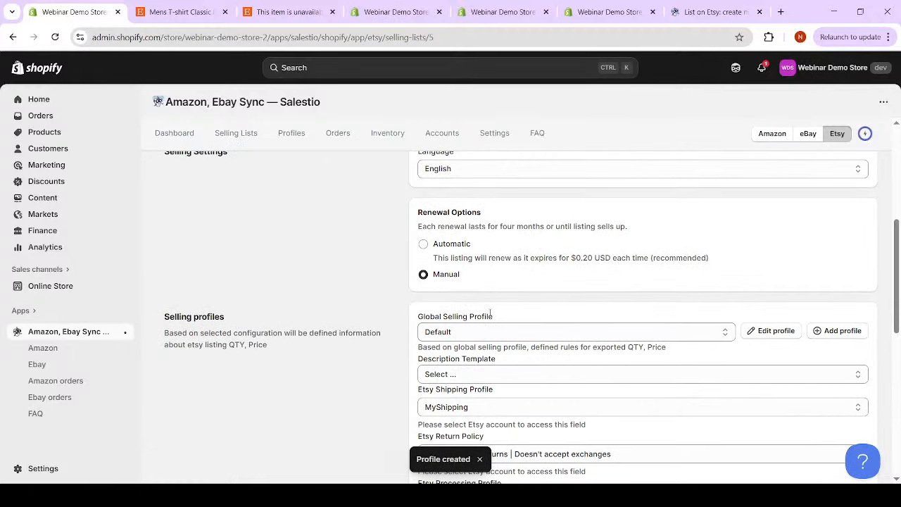
left_click(504, 331)
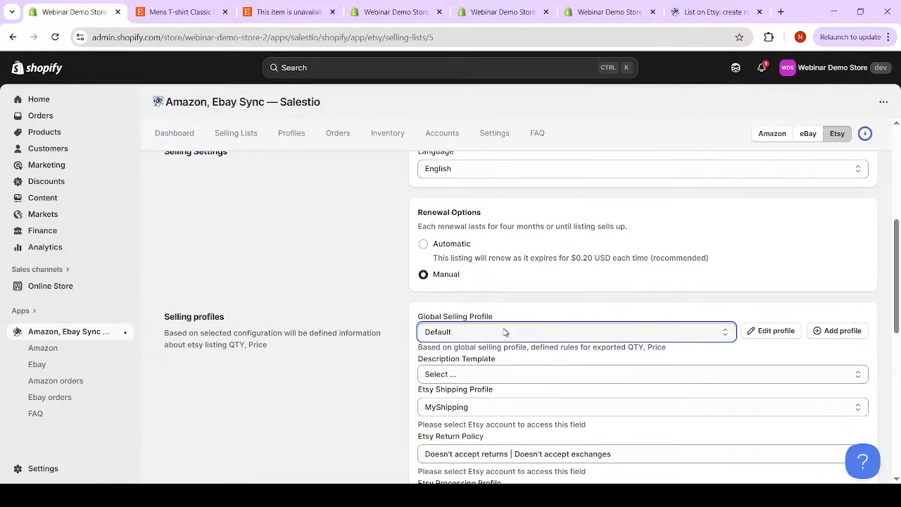
left_click(436, 378)
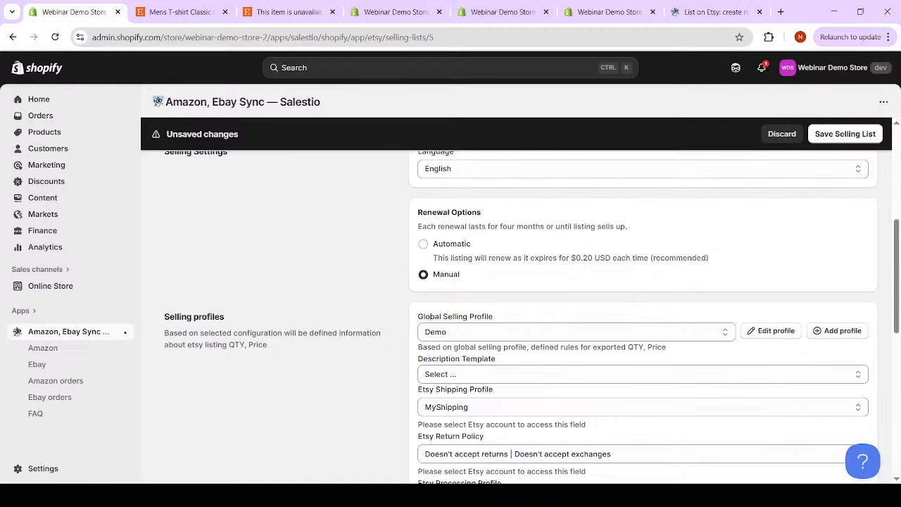
left_click_drag(418, 317, 505, 315)
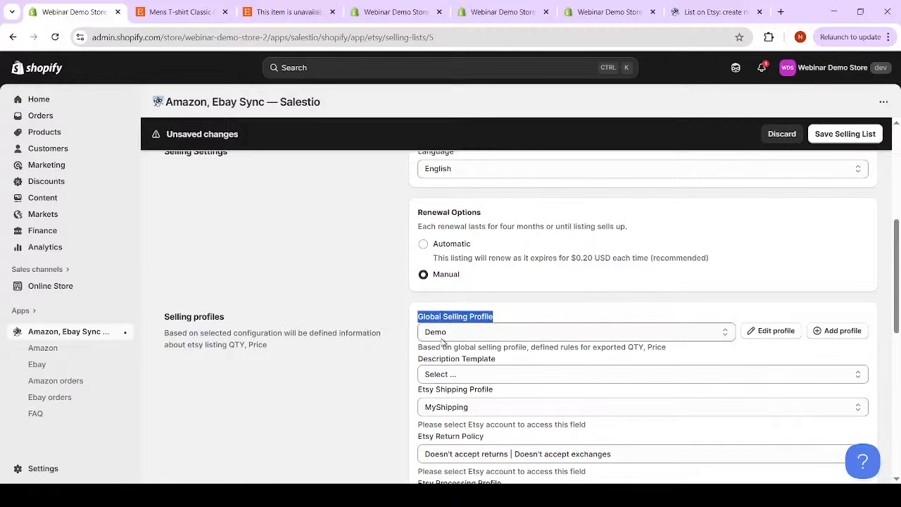
left_click(829, 133)
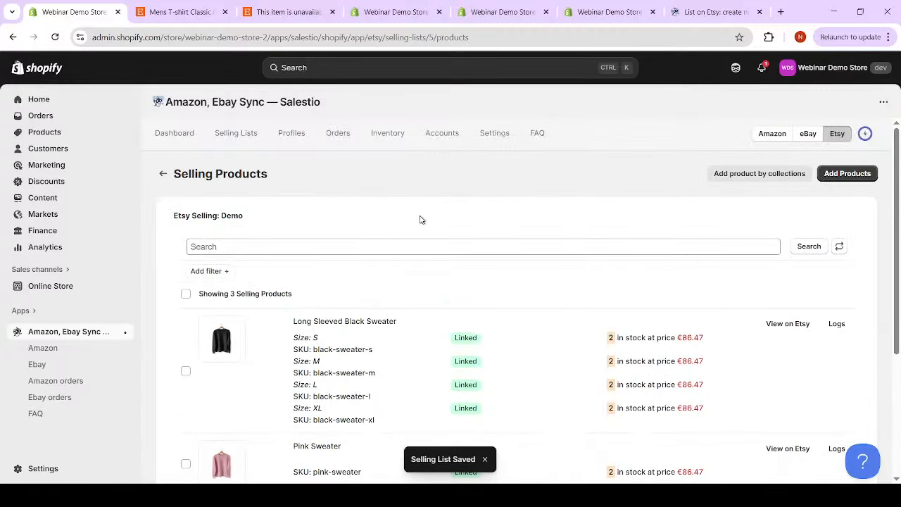
Compare the Etsy listing price of Mens T-Shirt Classic Marine with the variant prices on its Shopify product page.
scroll(366, 253, "down", 3)
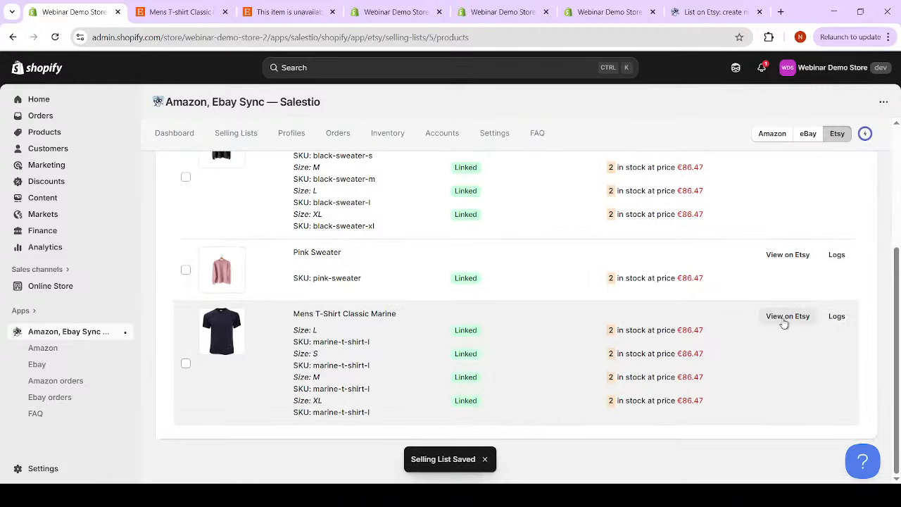
left_click(180, 12)
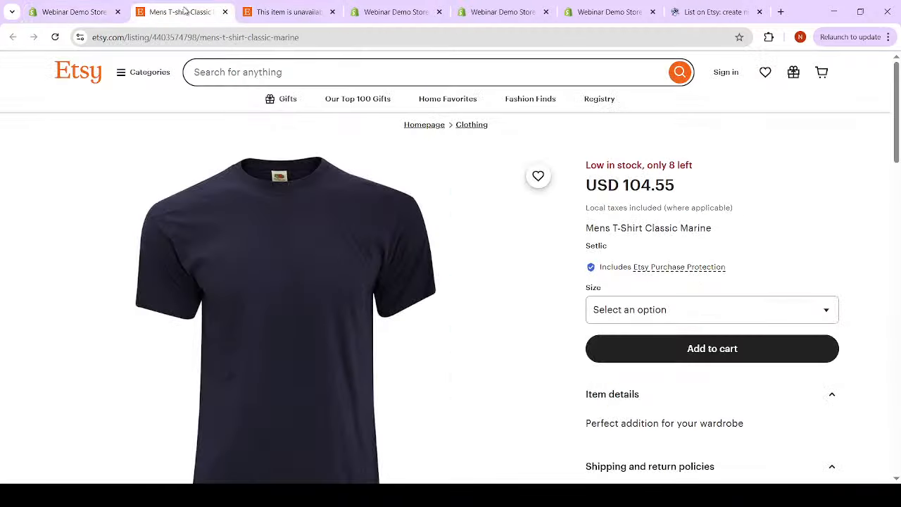
left_click_drag(683, 187, 623, 180)
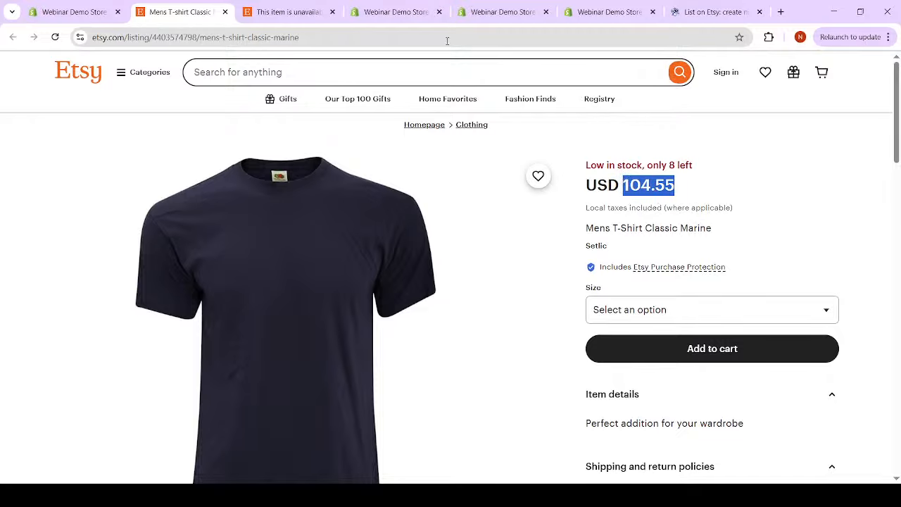
left_click(491, 13)
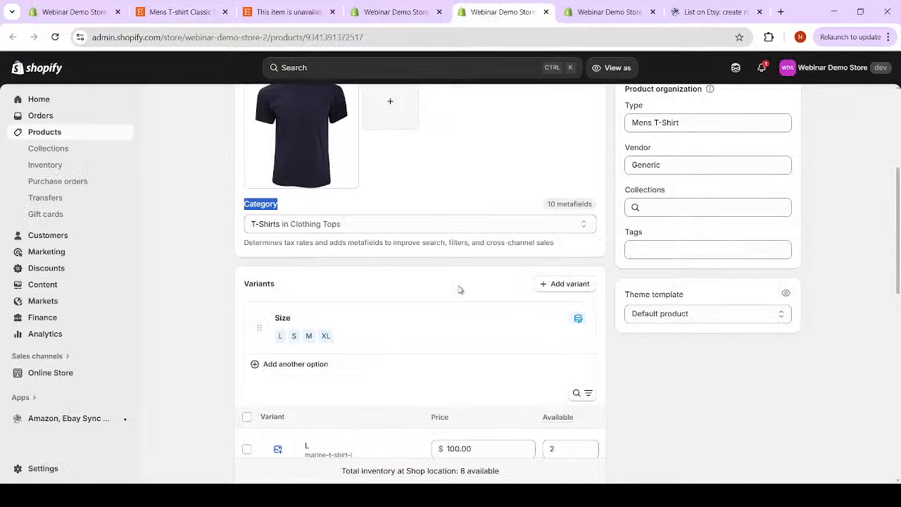
scroll(389, 341, "down", 2)
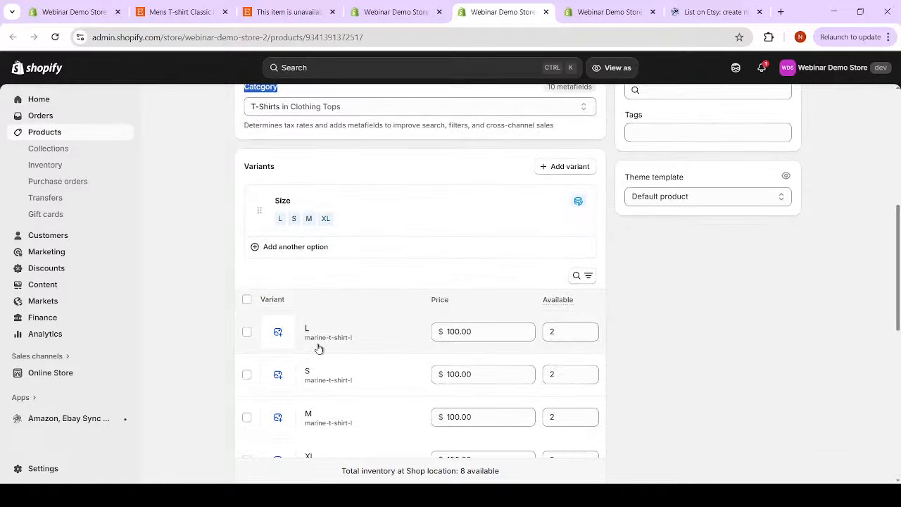
scroll(318, 348, "up", 5)
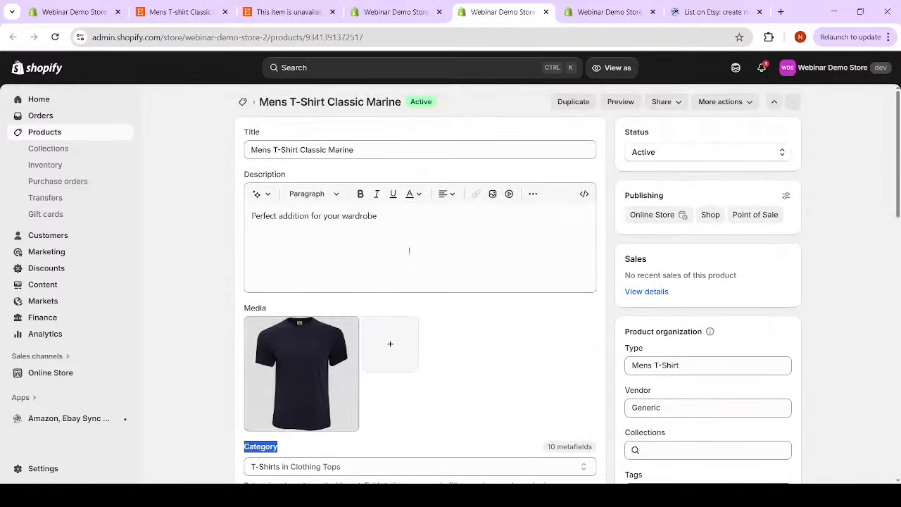
scroll(542, 380, "down", 5)
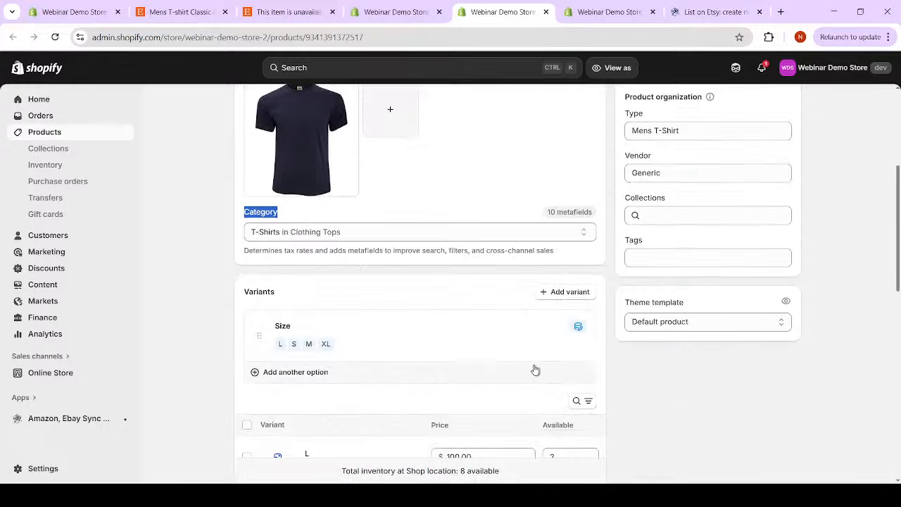
scroll(483, 332, "up", 5)
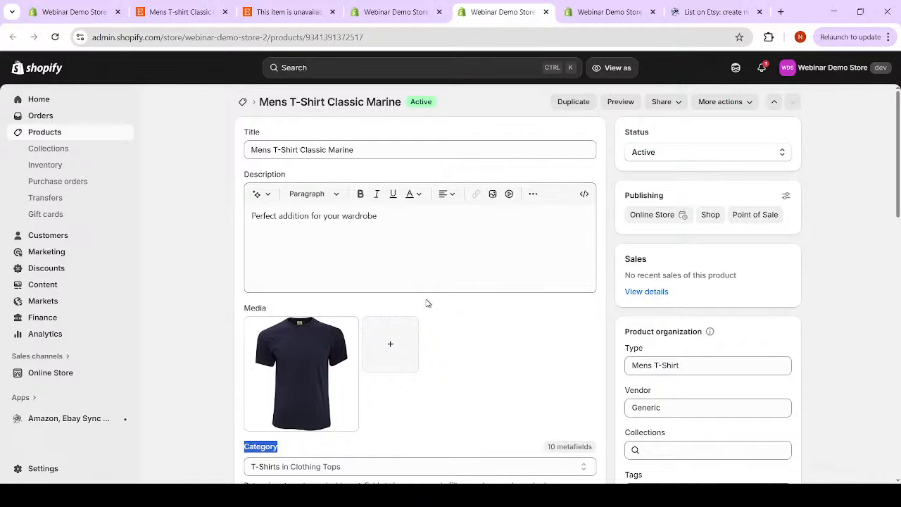
Recheck the Mens T-Shirt Classic Marine price on its open Etsy listing before updating it.
scroll(428, 303, "down", 1)
scroll(427, 303, "up", 1)
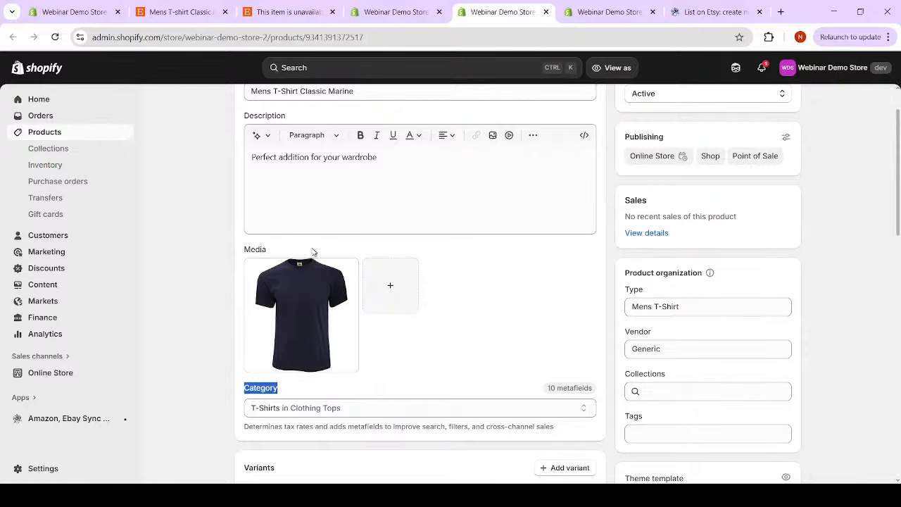
left_click(156, 11)
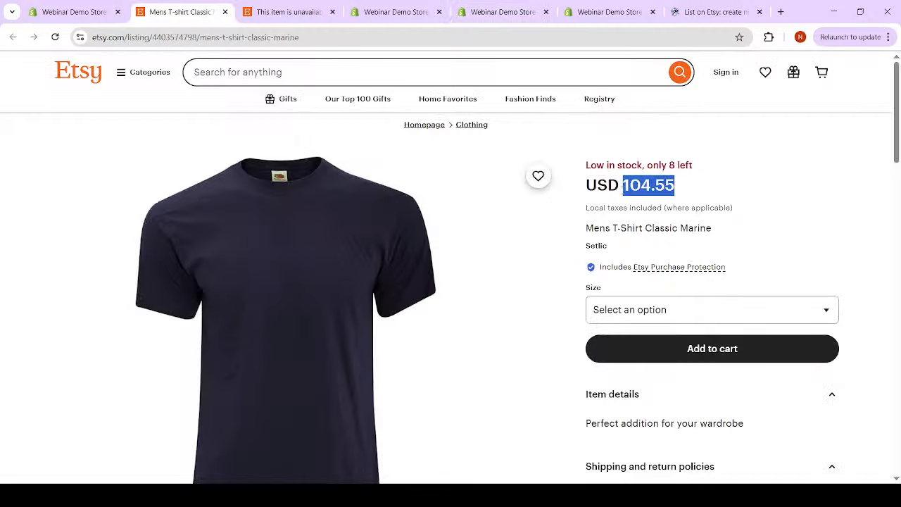
left_click(655, 184)
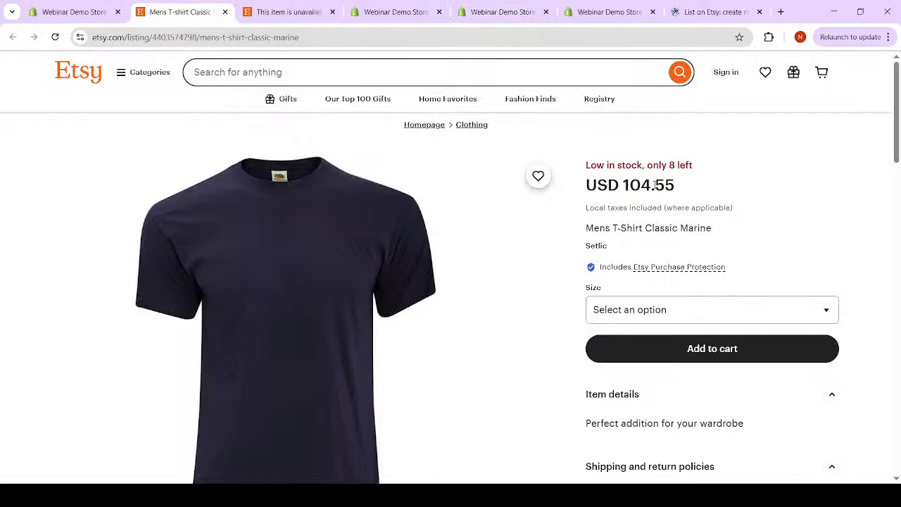
left_click_drag(624, 187, 701, 188)
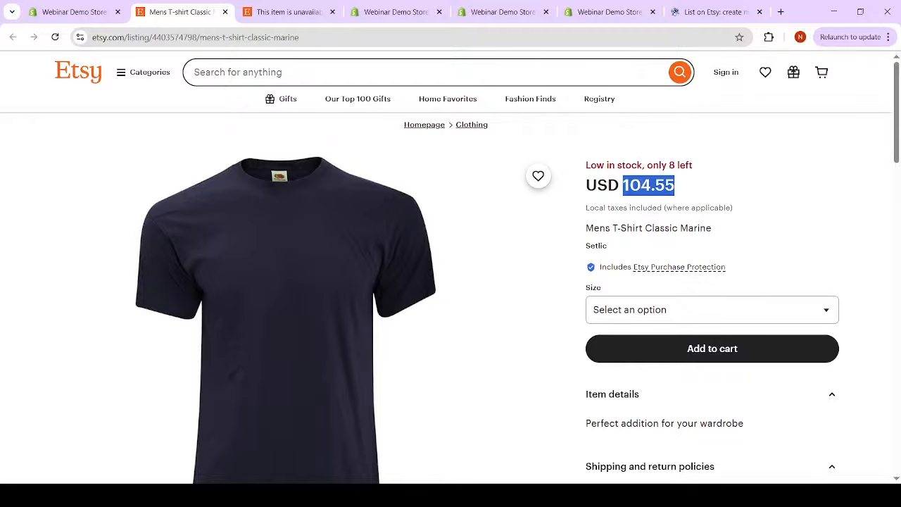
left_click(668, 190)
In Salestio's Demo selling list, run Update QTY & Price for Mens T-Shirt Classic Marine only.
left_click(86, 16)
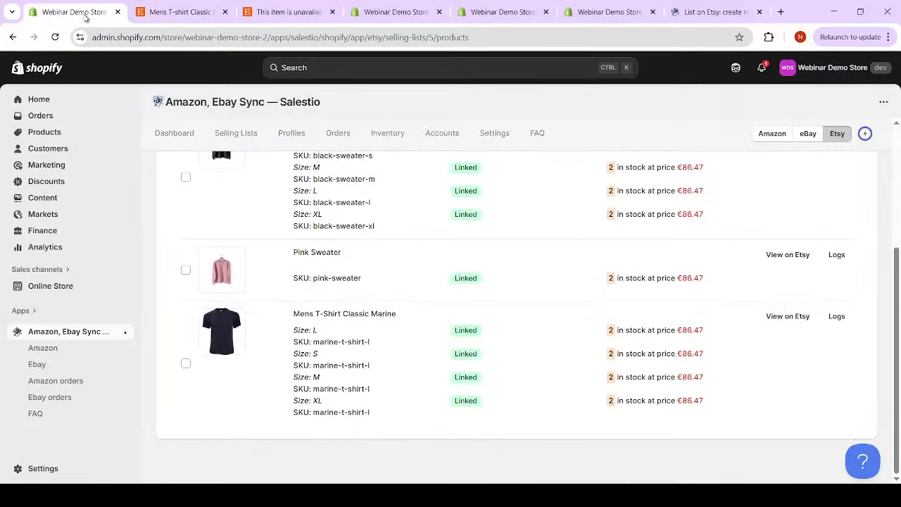
left_click(186, 365)
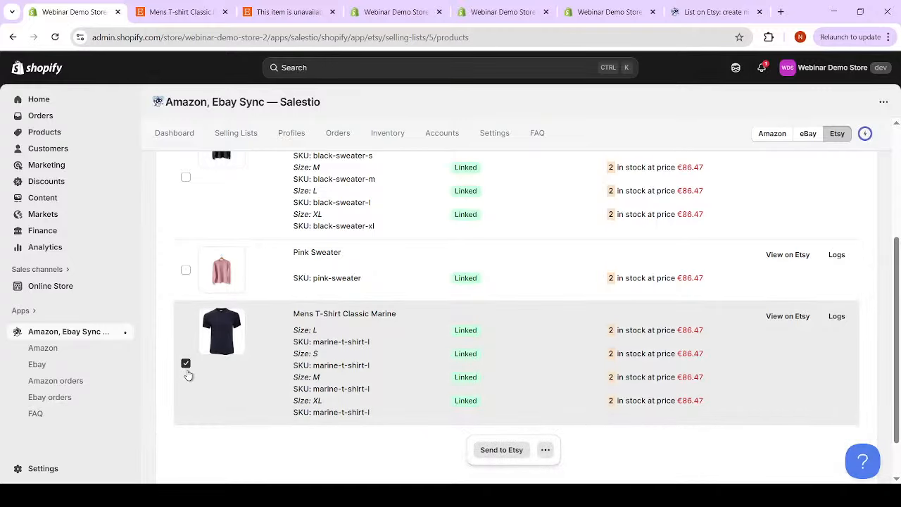
left_click(545, 450)
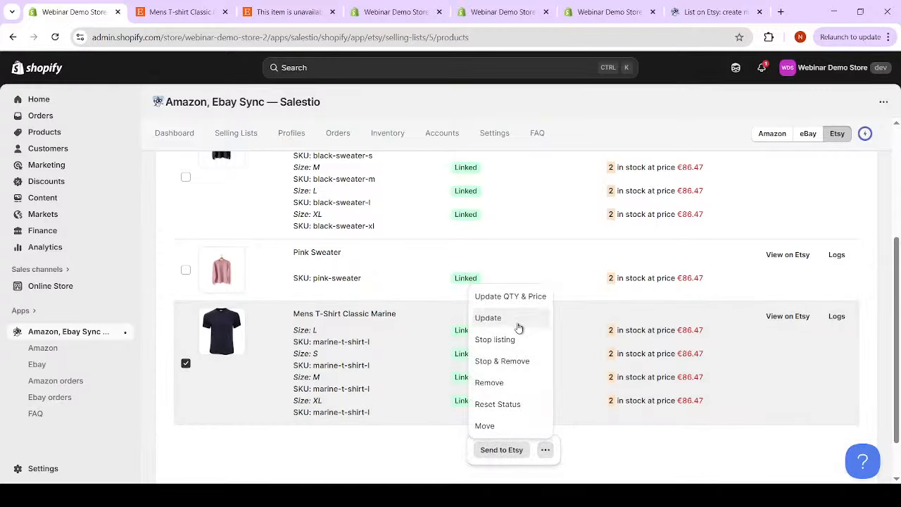
left_click(519, 299)
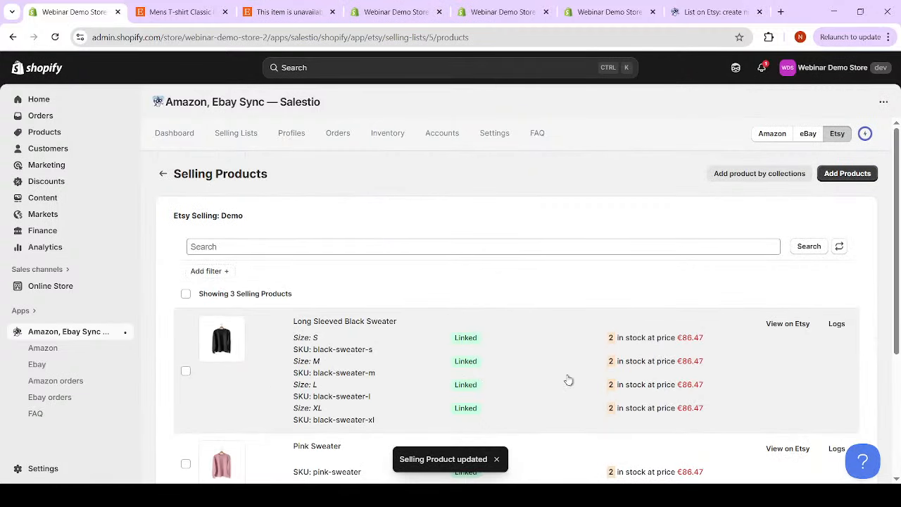
Refresh the selling products list and check the update status and prices of the Mens T-Shirt Classic Marine variants.
scroll(574, 357, "down", 3)
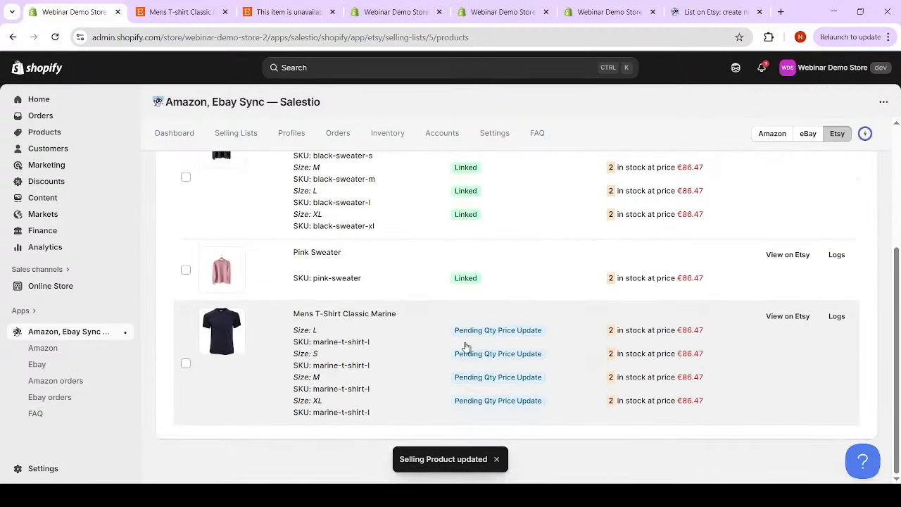
scroll(764, 336, "up", 5)
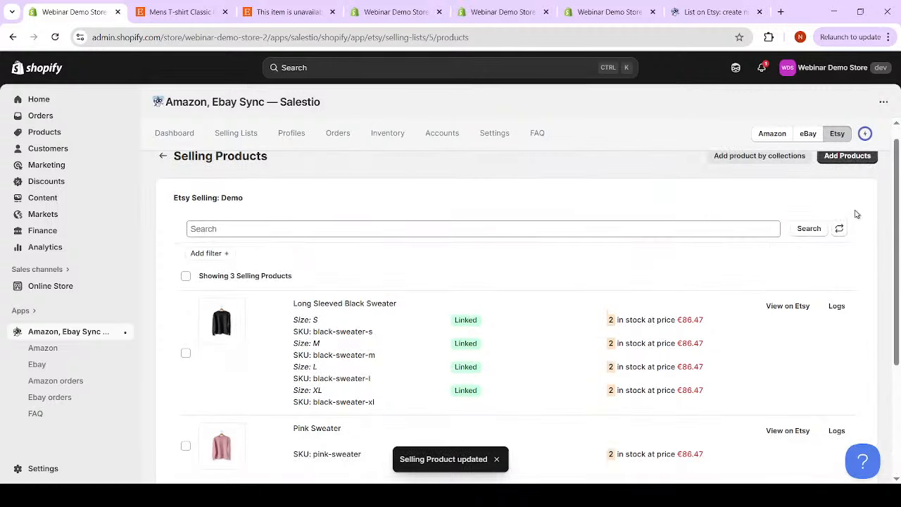
left_click(841, 230)
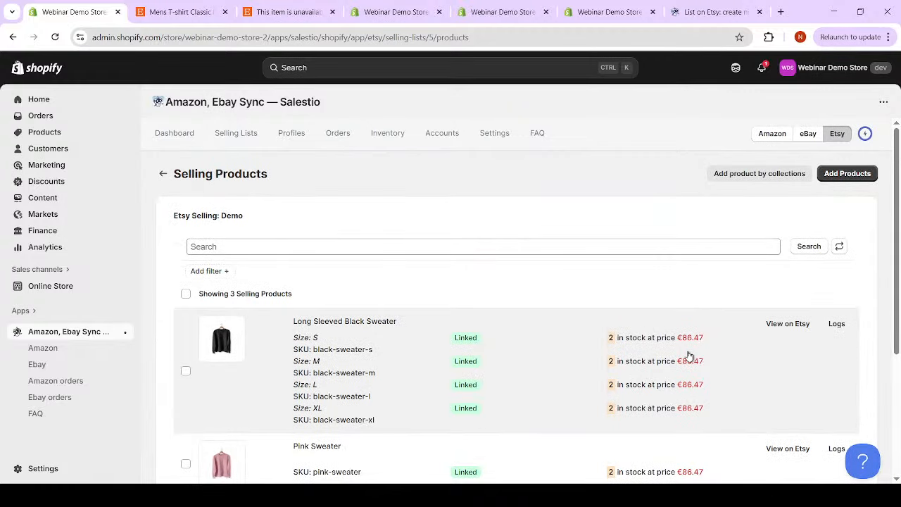
scroll(690, 355, "down", 3)
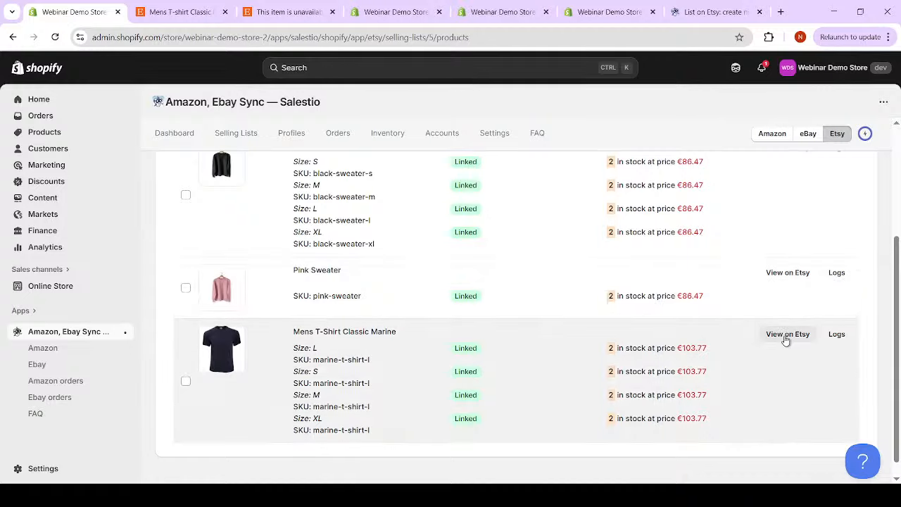
Open the Mens T-Shirt Classic Marine listing on Etsy again from the selling list and check its updated price.
left_click(787, 334)
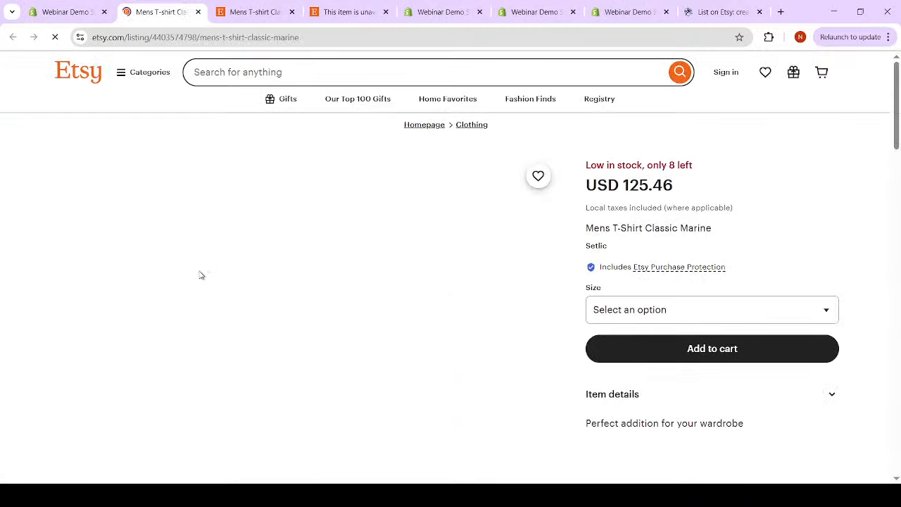
double_click(630, 188)
left_click(623, 191)
double_click(625, 191)
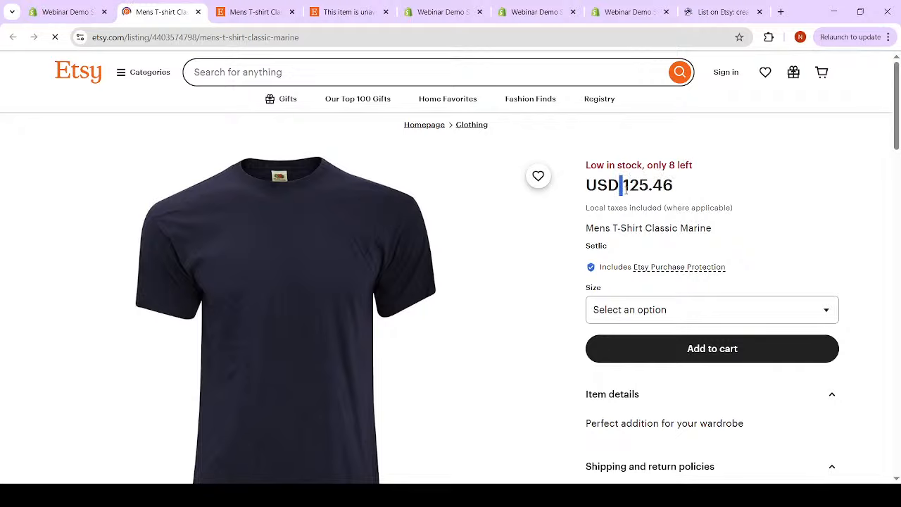
left_click(626, 188)
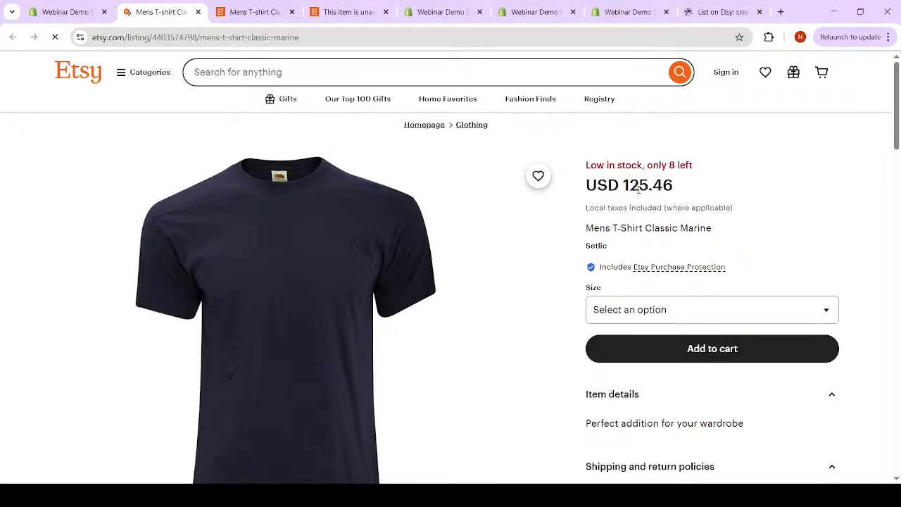